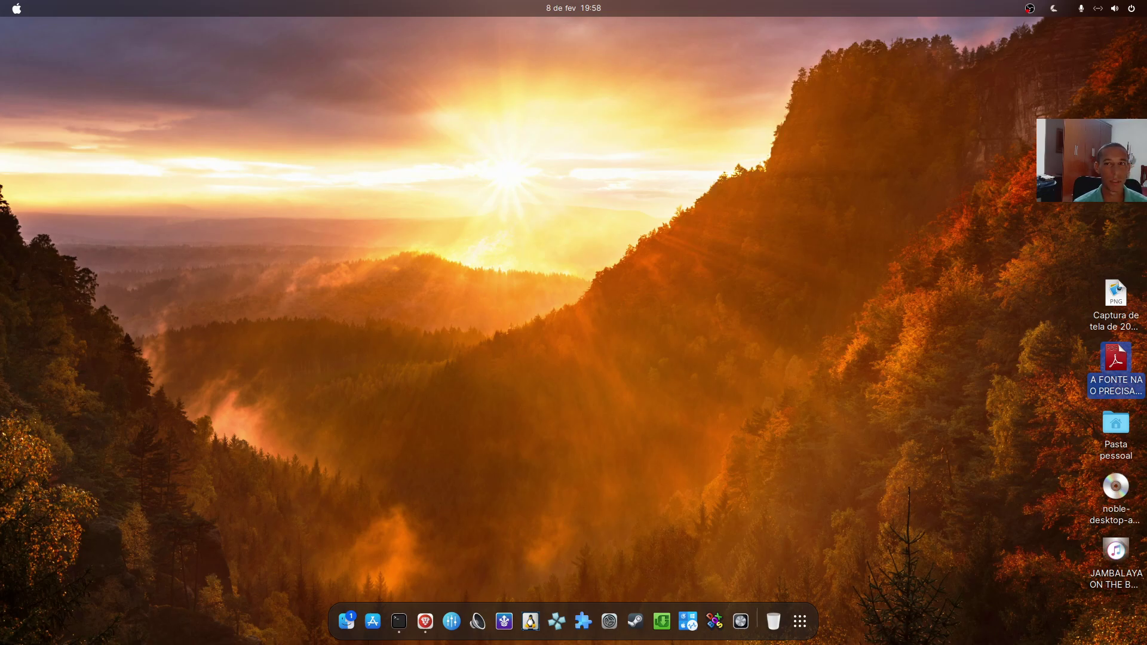
# - Check the local weather details, sunrise and sunset times and moon phase in the weather indicator
pyautogui.click(1054, 9)
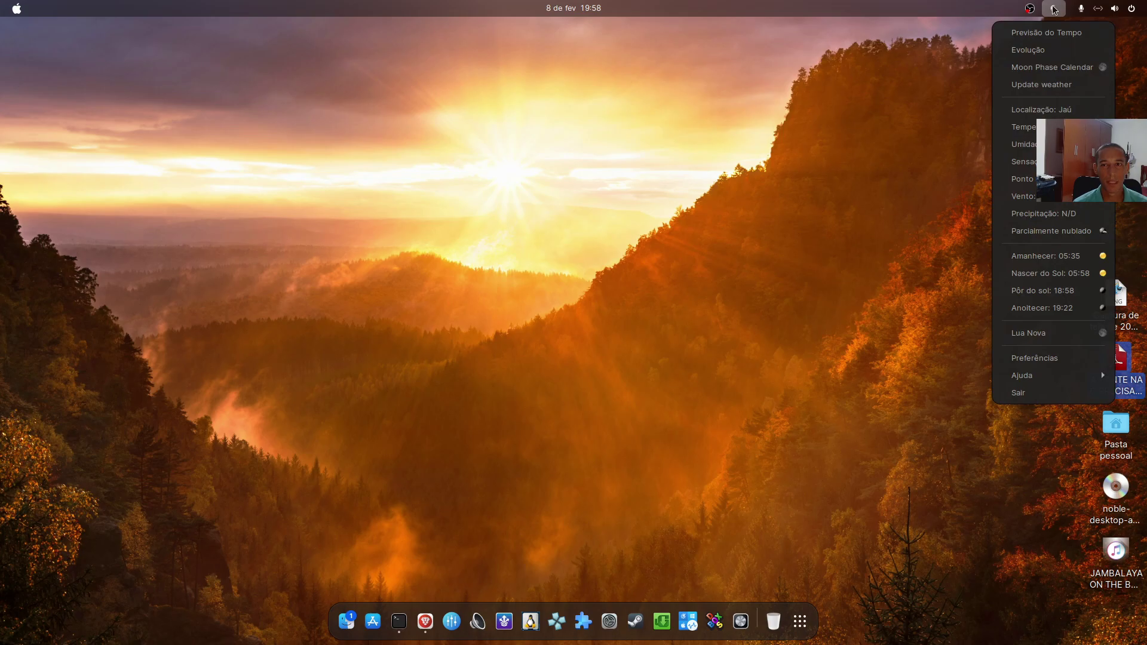
pyautogui.click(1054, 9)
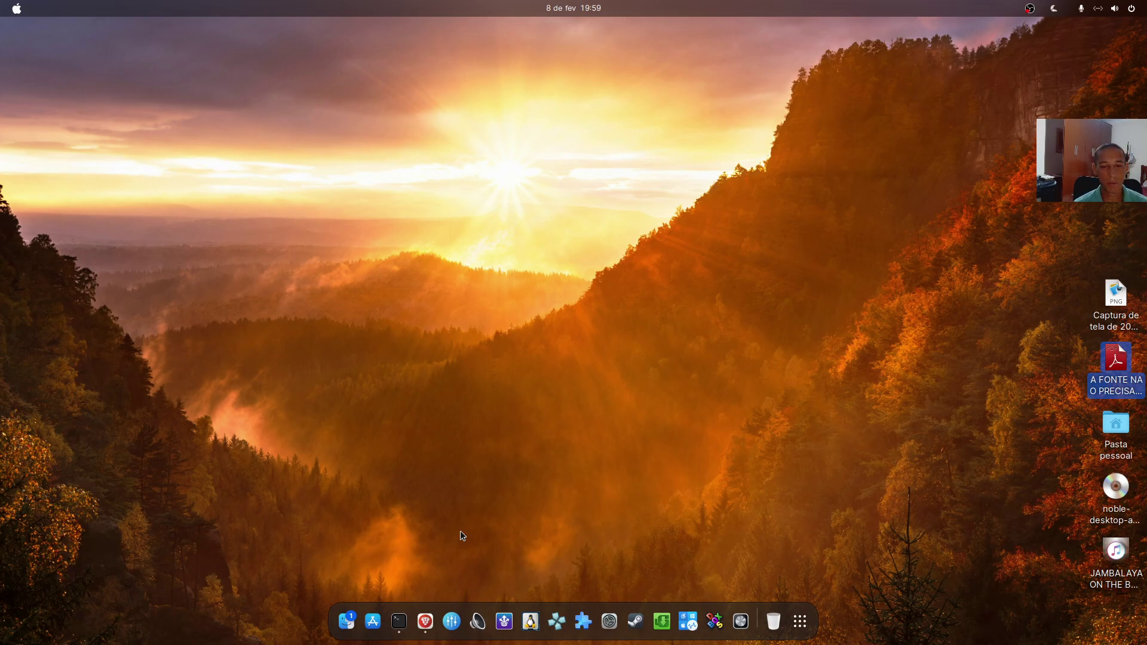
# - Switch to the Brave browser and highlight the codename word "Numbat" in the Ubuntu 24.04 Daily Build heading
pyautogui.click(426, 618)
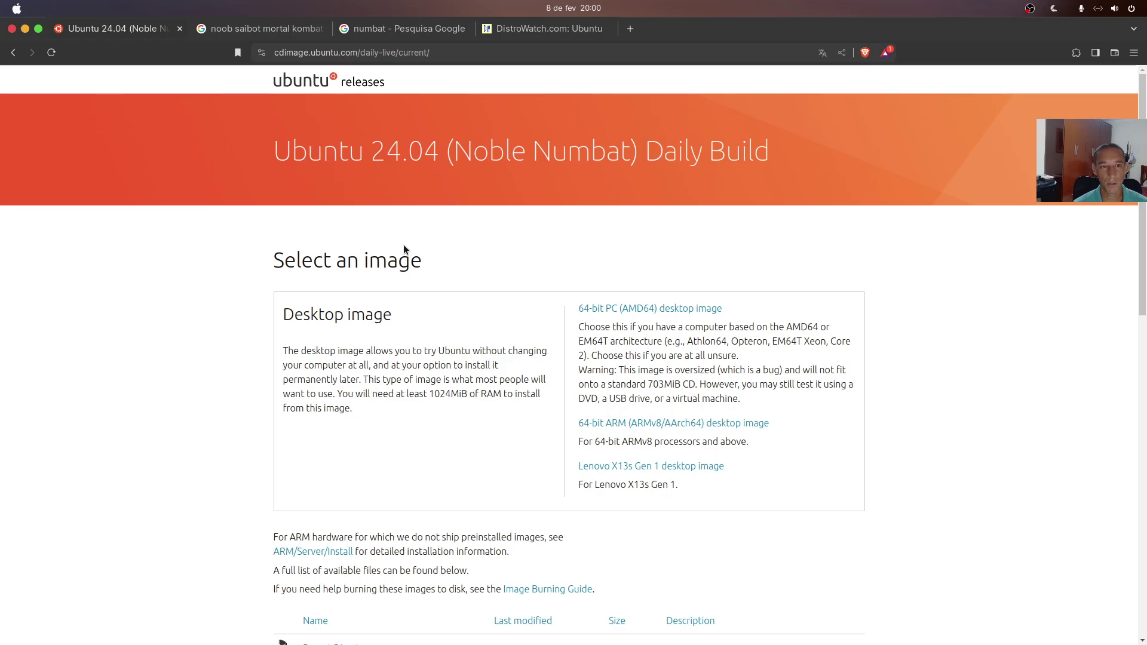
pyautogui.moveTo(552, 151); pyautogui.dragTo(586, 152)
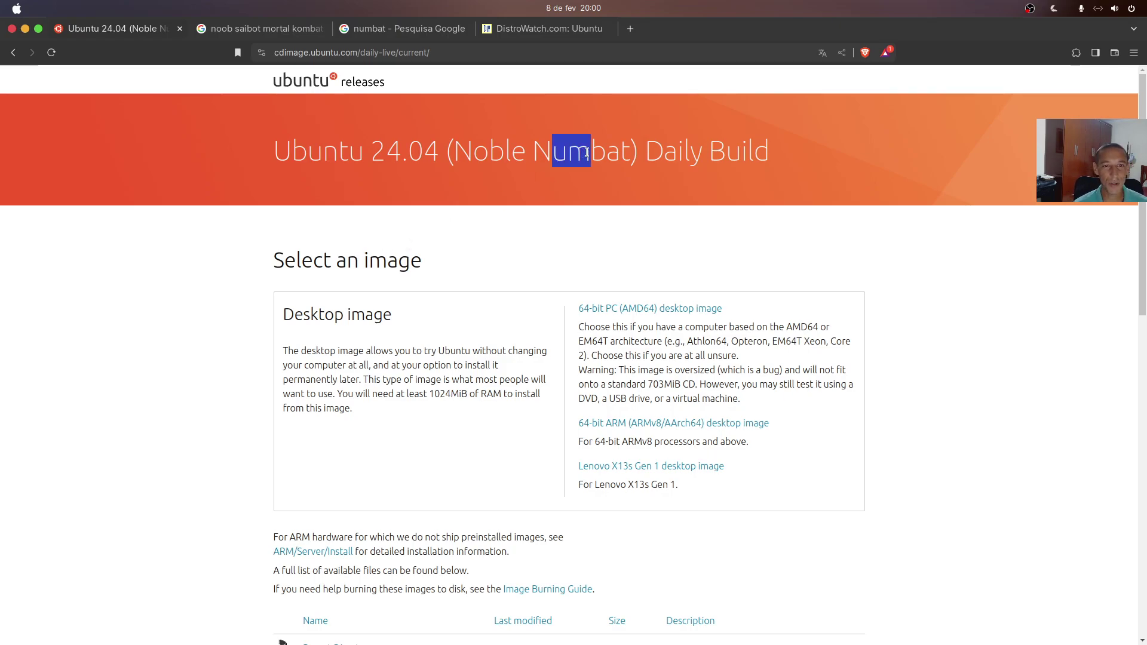
pyautogui.click(564, 177)
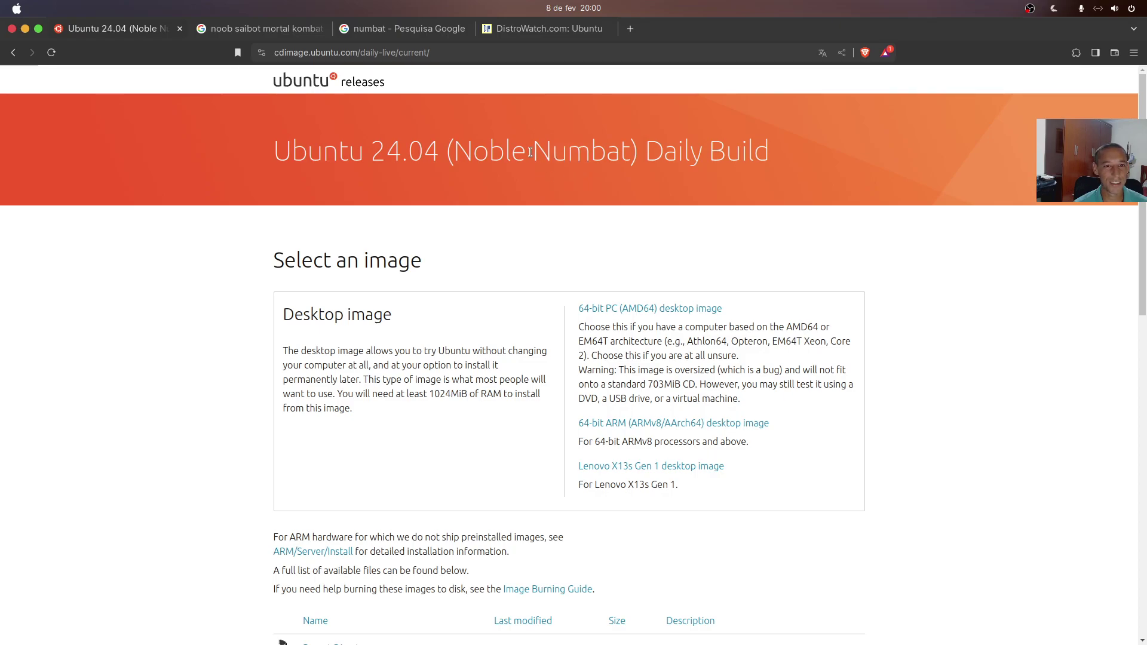
pyautogui.moveTo(531, 152); pyautogui.dragTo(604, 153)
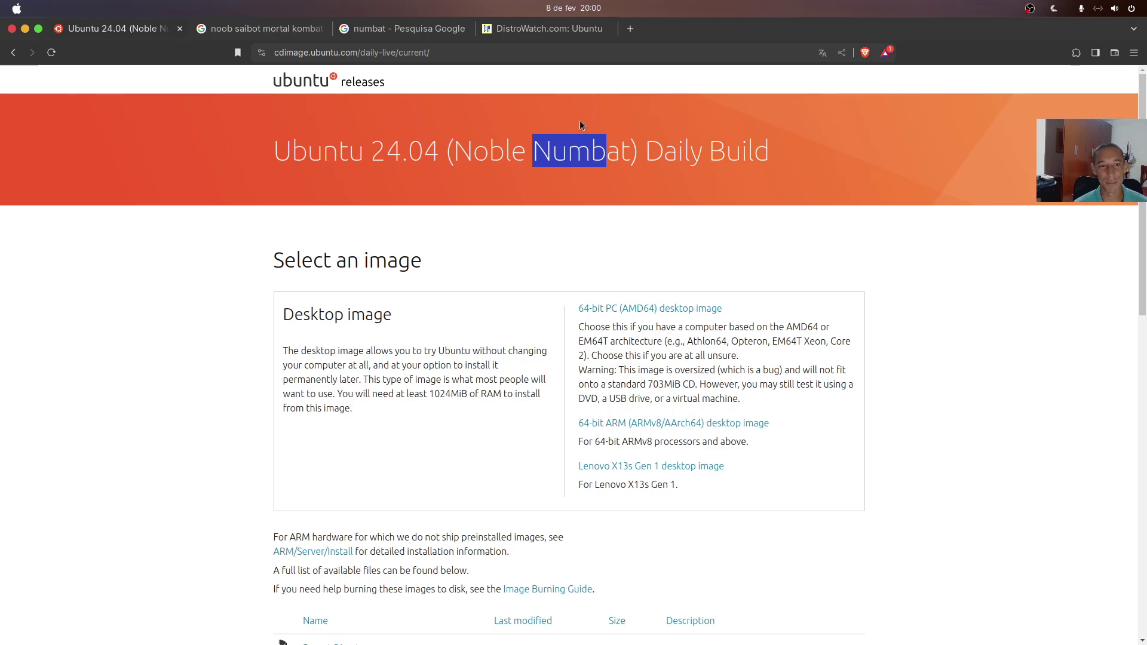
pyautogui.click(563, 150)
pyautogui.moveTo(544, 154); pyautogui.dragTo(620, 154)
pyautogui.click(579, 134)
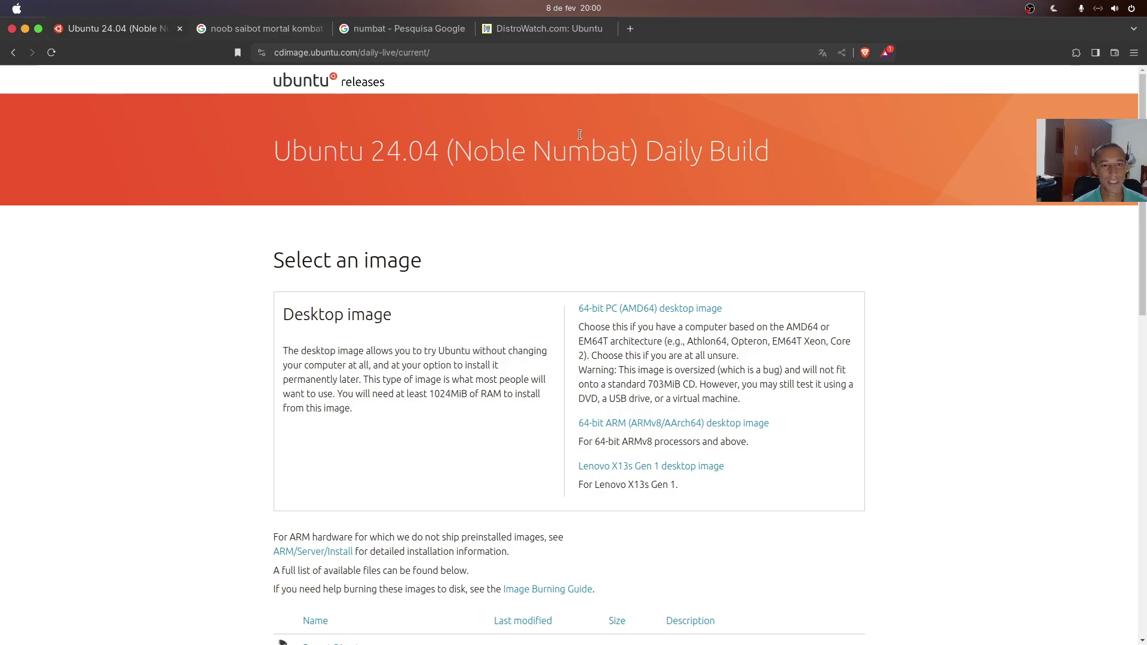
# - View the image search results for "noob saibot mortal kombat"
pyautogui.click(282, 26)
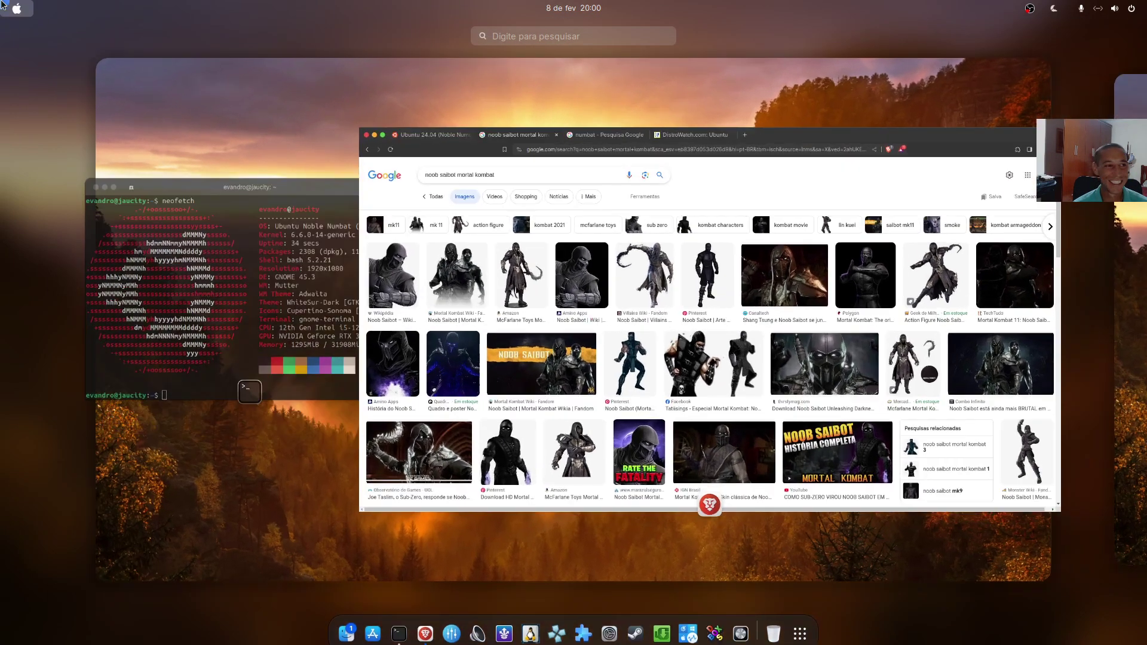
pyautogui.click(3, 5)
pyautogui.click(138, 30)
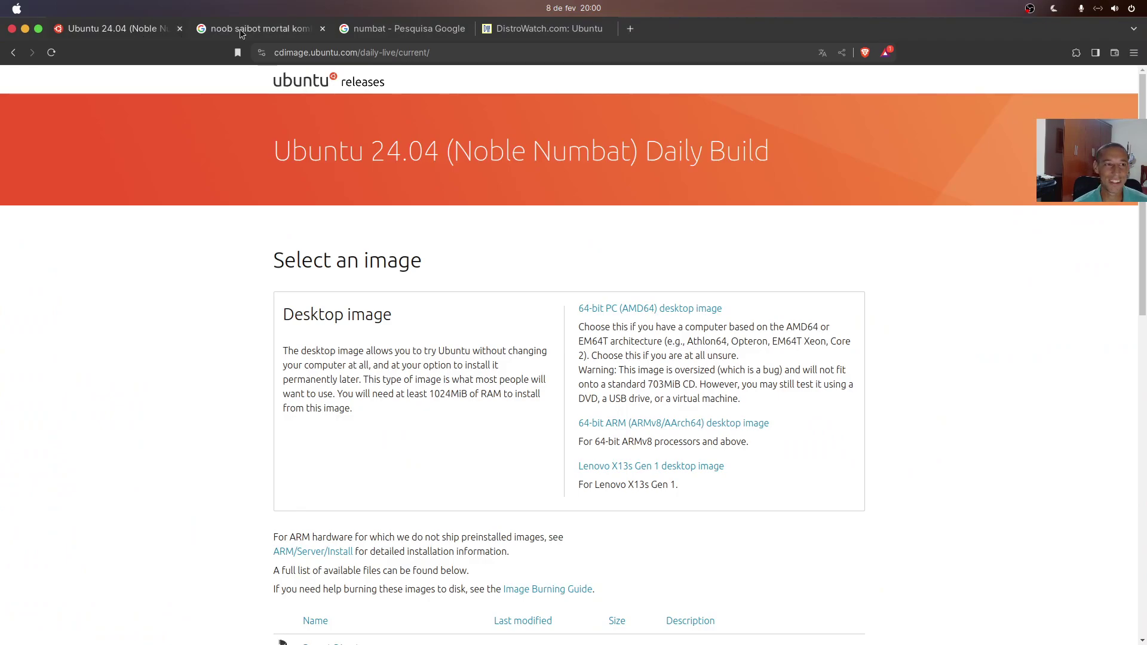
pyautogui.click(266, 28)
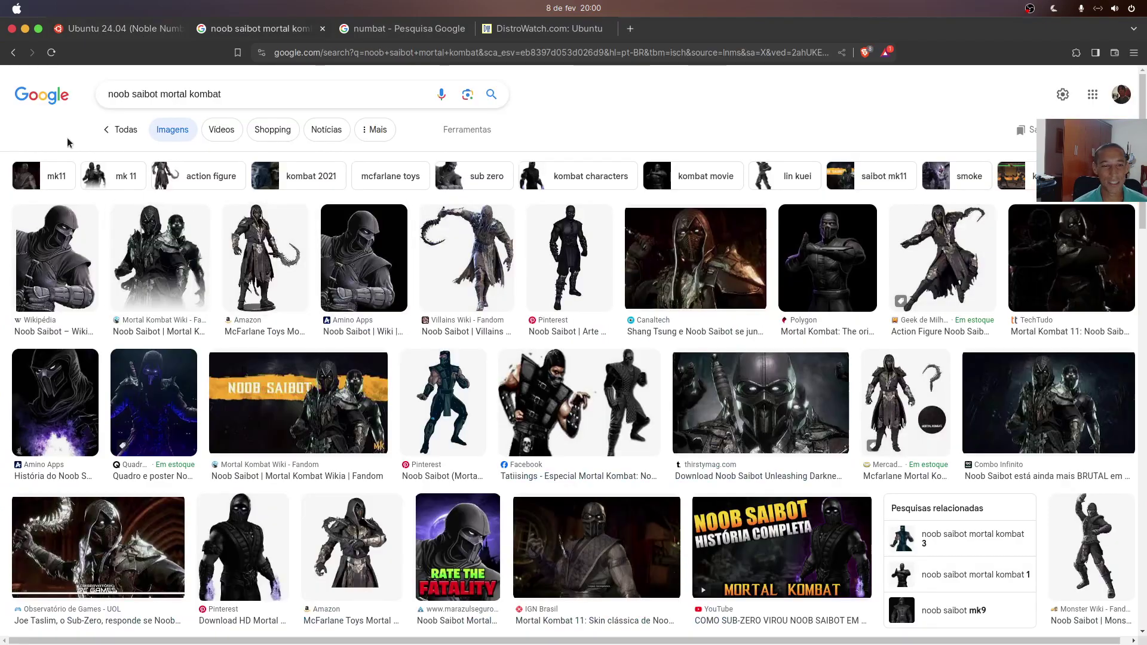
# - Return to the Ubuntu 24.04 Daily Build page and review its list of downloadable image files
pyautogui.click(167, 26)
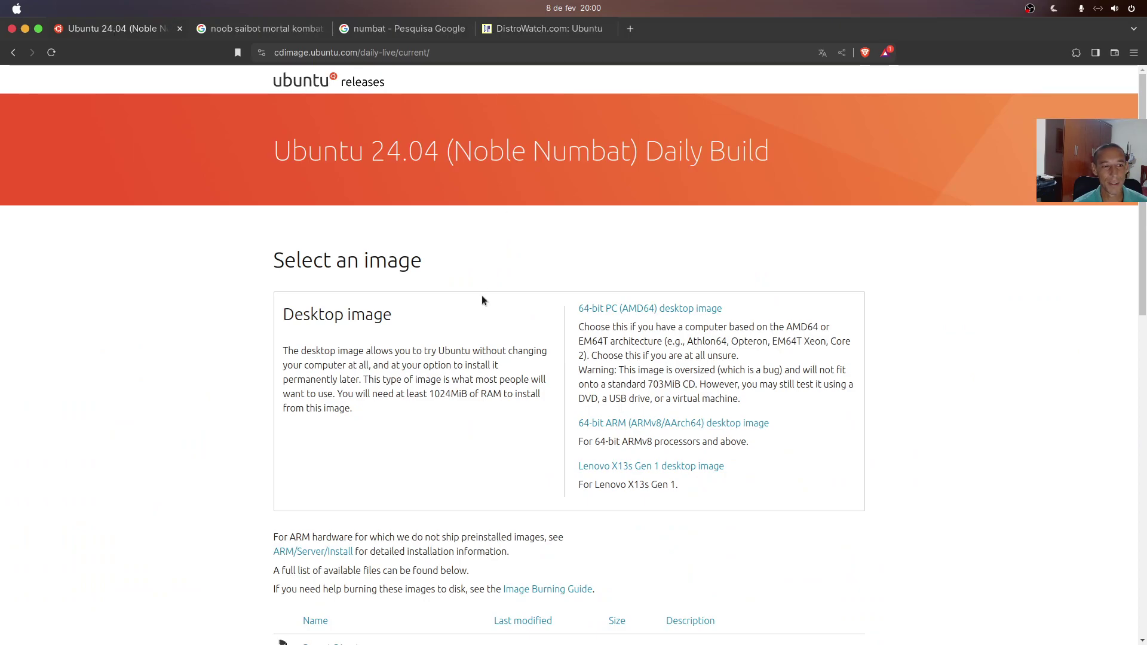
pyautogui.scroll(-2, 518, 298)
pyautogui.scroll(-5, 518, 296)
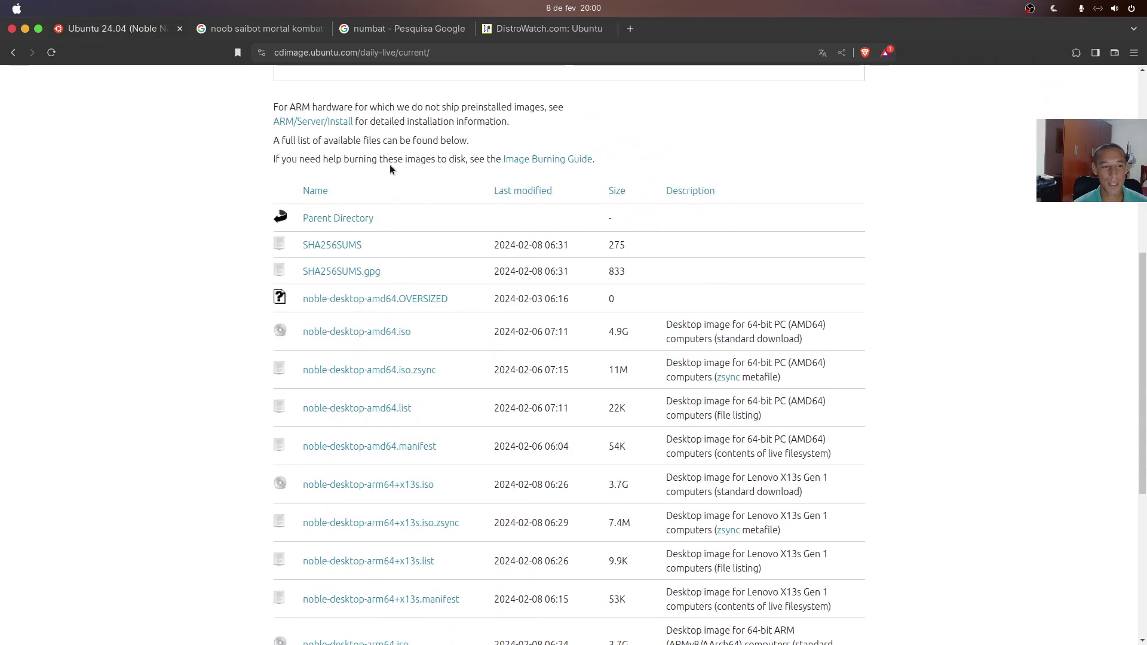
pyautogui.scroll(-1, 409, 279)
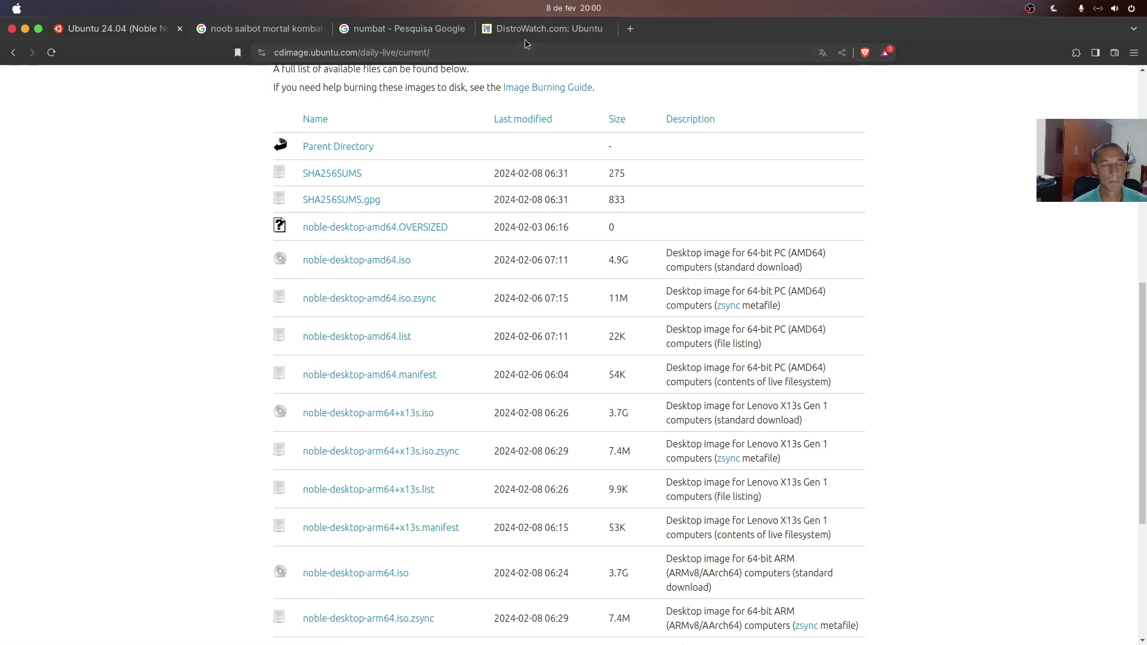
# - View the Google results for "numbat" and examine the popularity ranking on DistroWatch's Ubuntu page
pyautogui.click(447, 30)
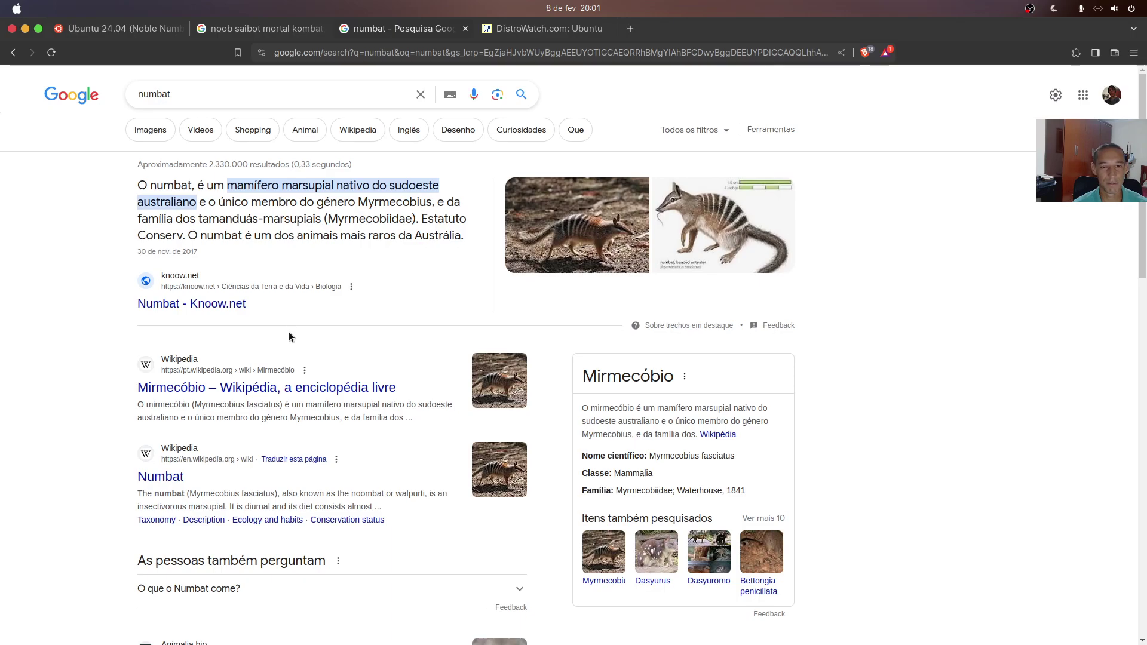
pyautogui.click(559, 28)
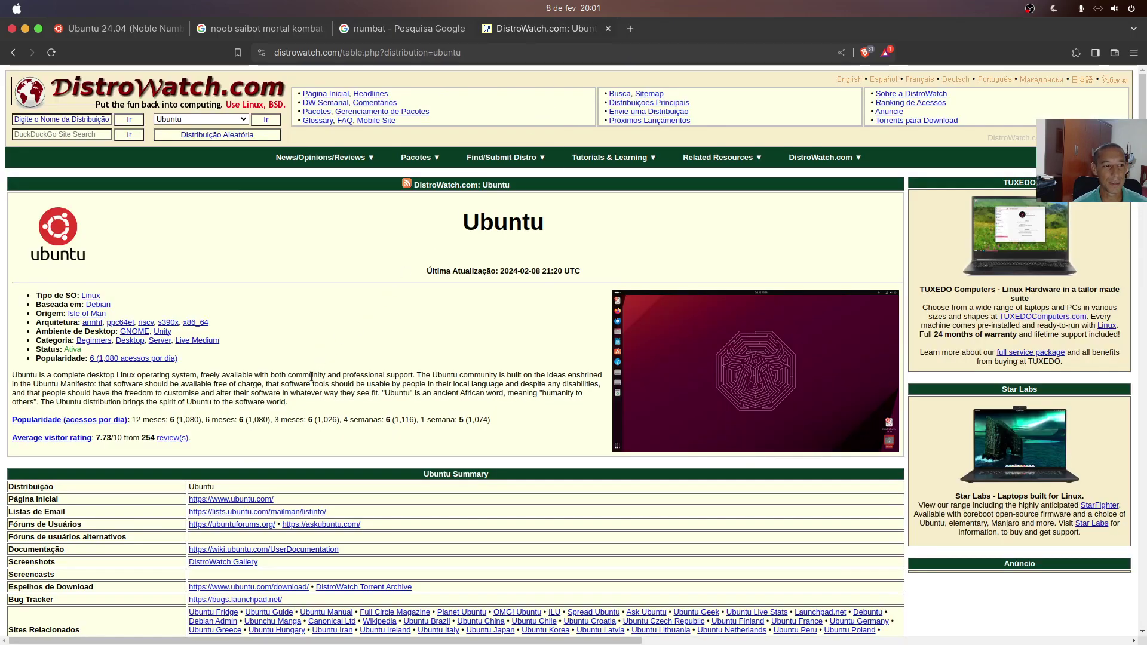
pyautogui.scroll(-2, 316, 333)
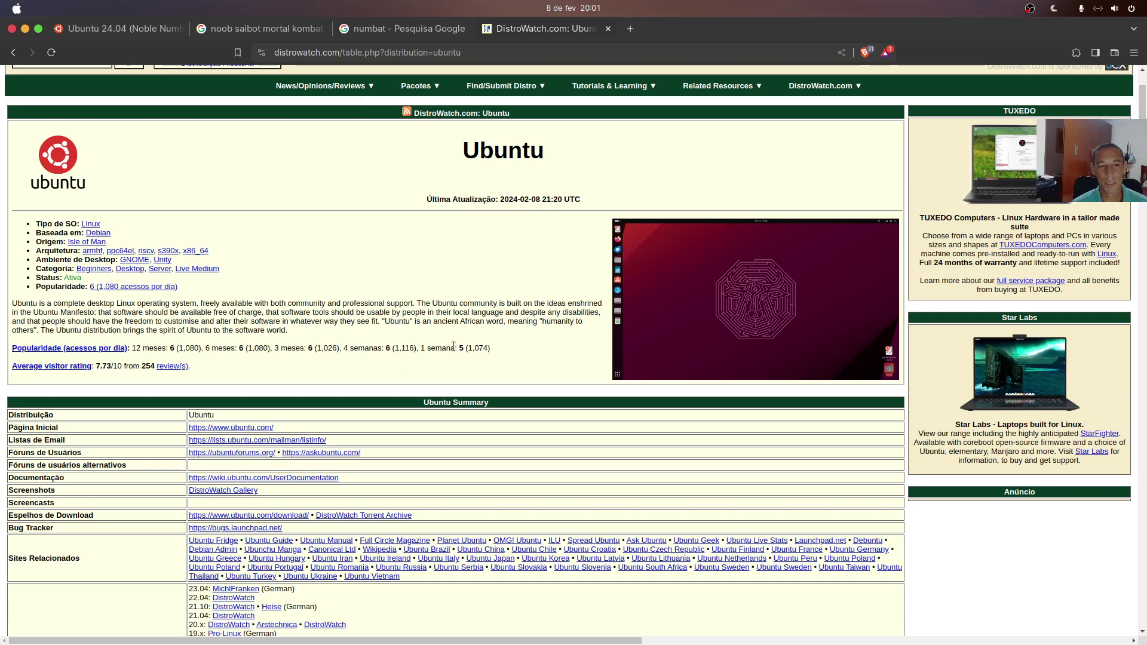
pyautogui.moveTo(455, 357); pyautogui.dragTo(484, 339)
pyautogui.click(346, 365)
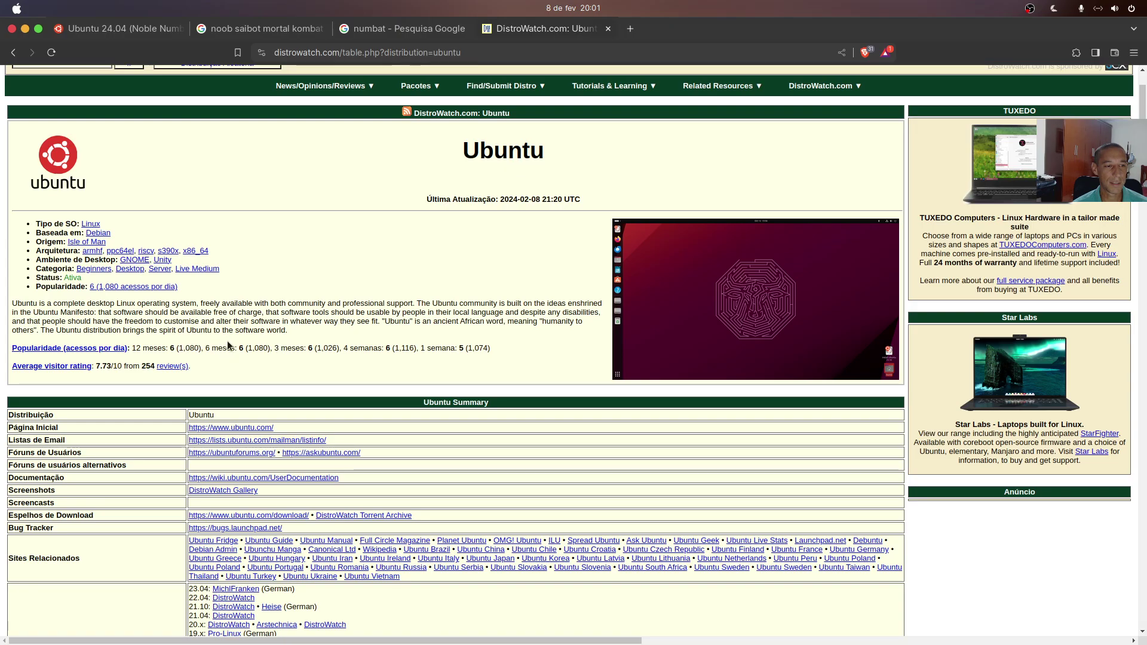
# - Find the past reader reviews of Ubuntu on DistroWatch and examine their versions, ratings and dates
pyautogui.scroll(-7, 415, 434)
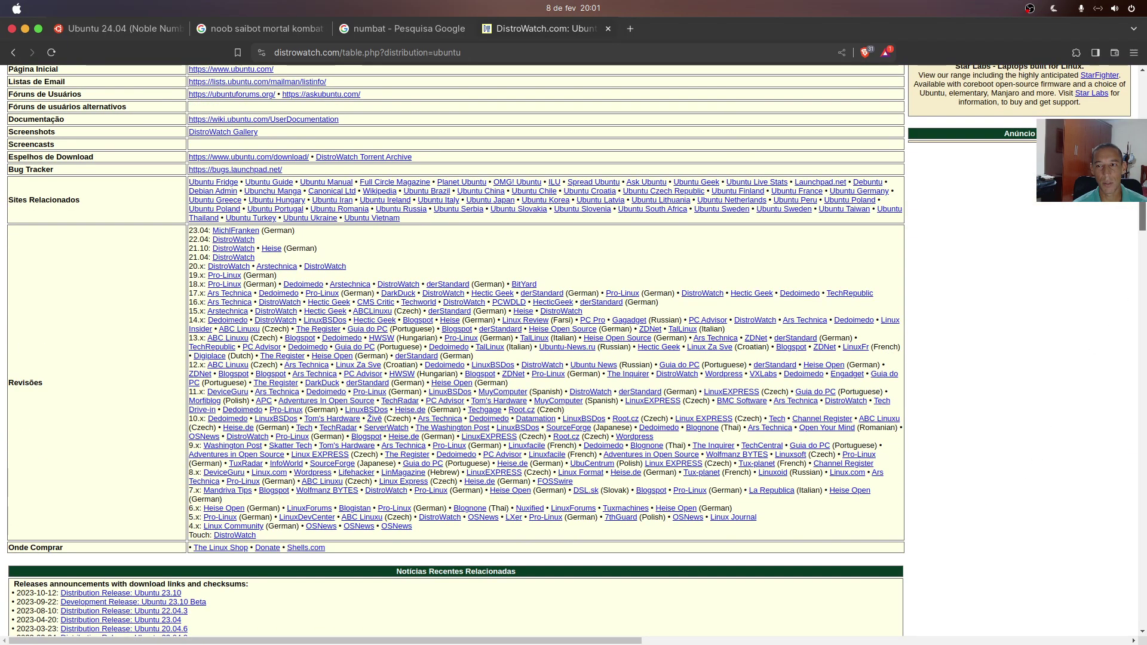
pyautogui.scroll(-15, 415, 435)
pyautogui.scroll(5, 235, 417)
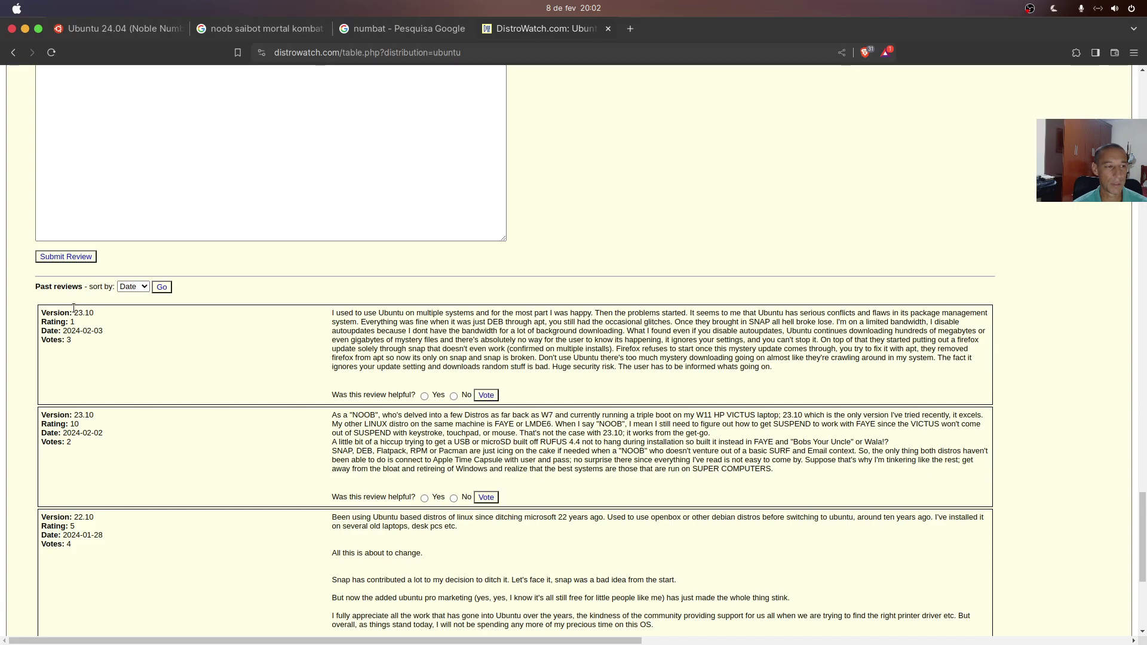
pyautogui.doubleClick(113, 295)
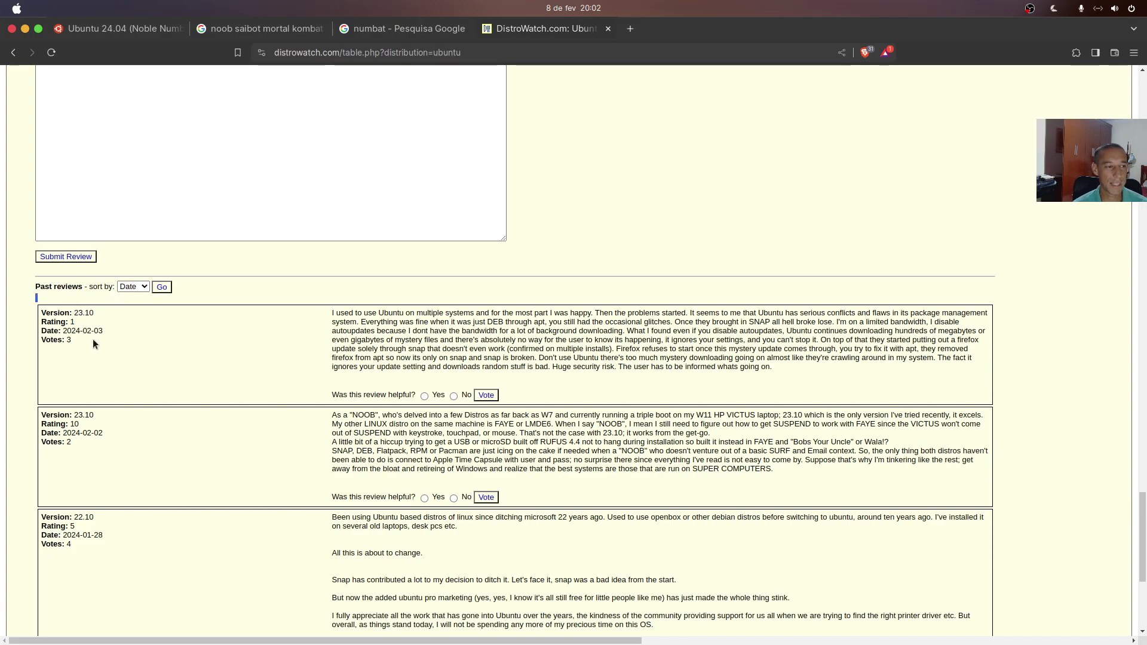
pyautogui.click(60, 324)
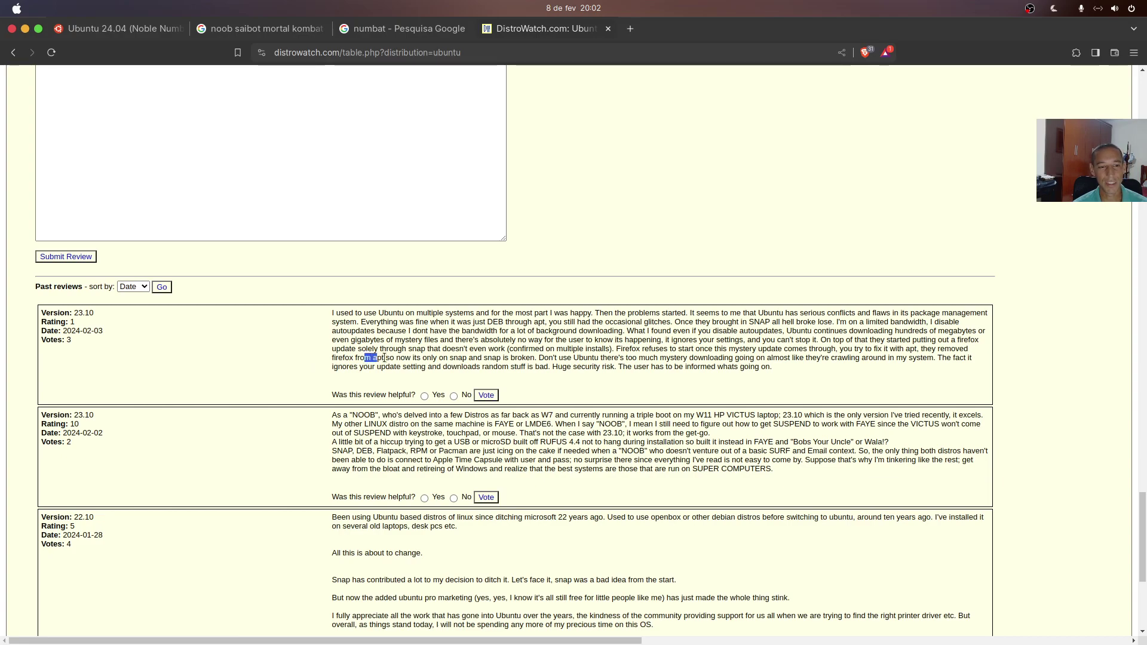
pyautogui.scroll(-1, 388, 359)
pyautogui.click(100, 490)
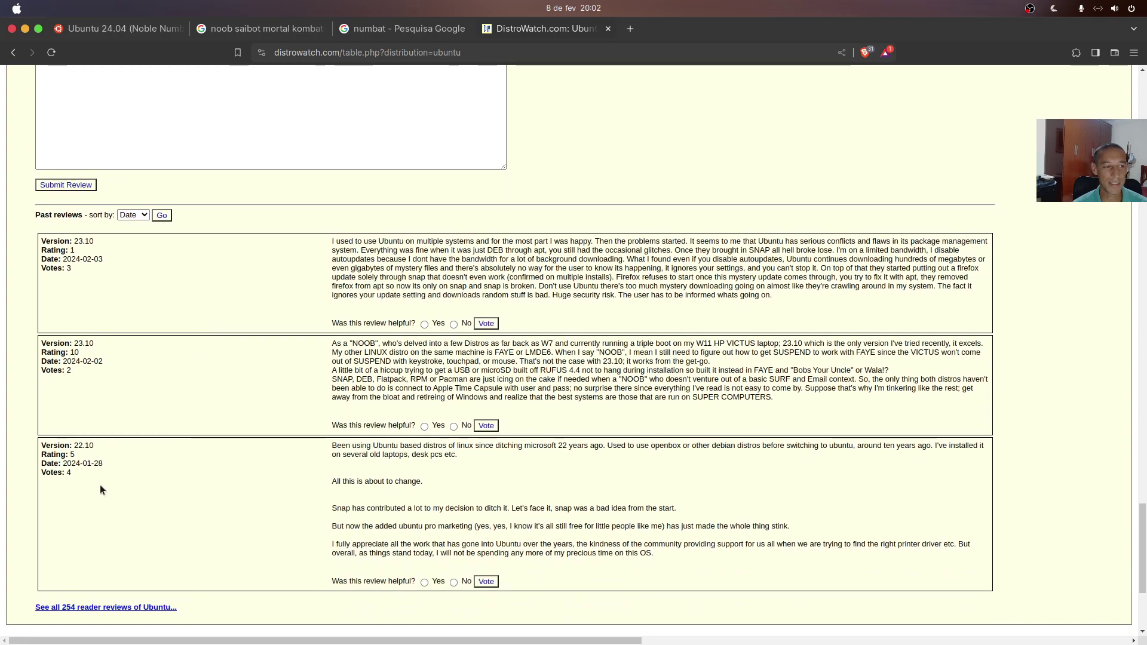
pyautogui.moveTo(80, 459); pyautogui.dragTo(125, 453)
pyautogui.click(400, 457)
# - Read the review passages about Snap and background updates, highlighting text in the first 23.10 review and the 22.10 review
pyautogui.scroll(8, 382, 464)
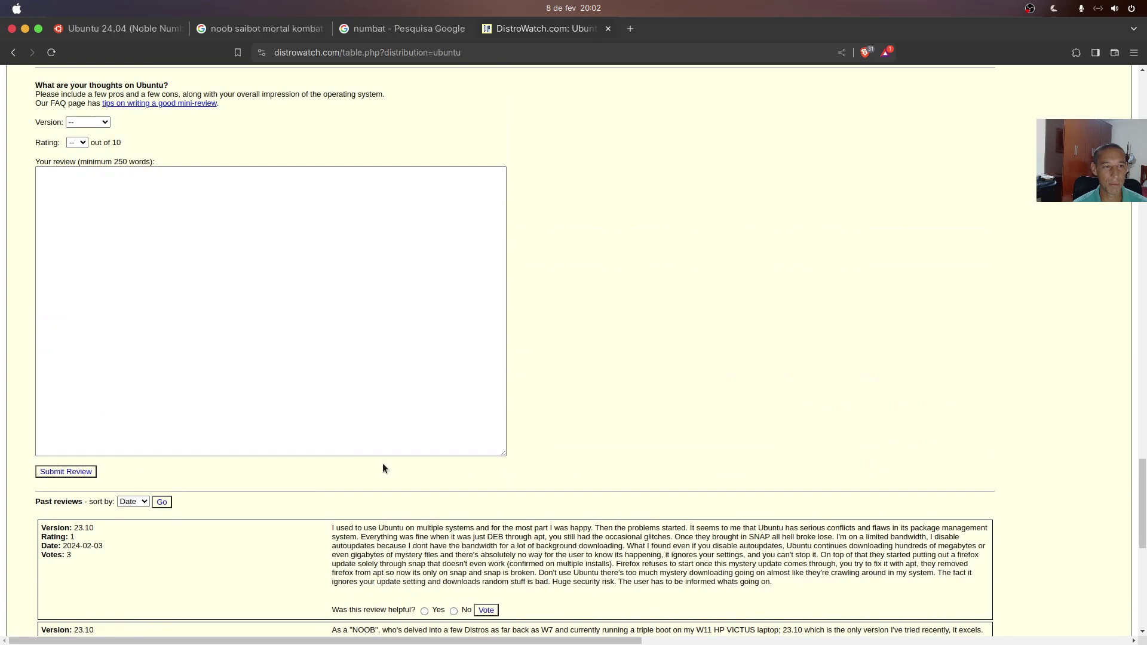
pyautogui.scroll(-10, 564, 442)
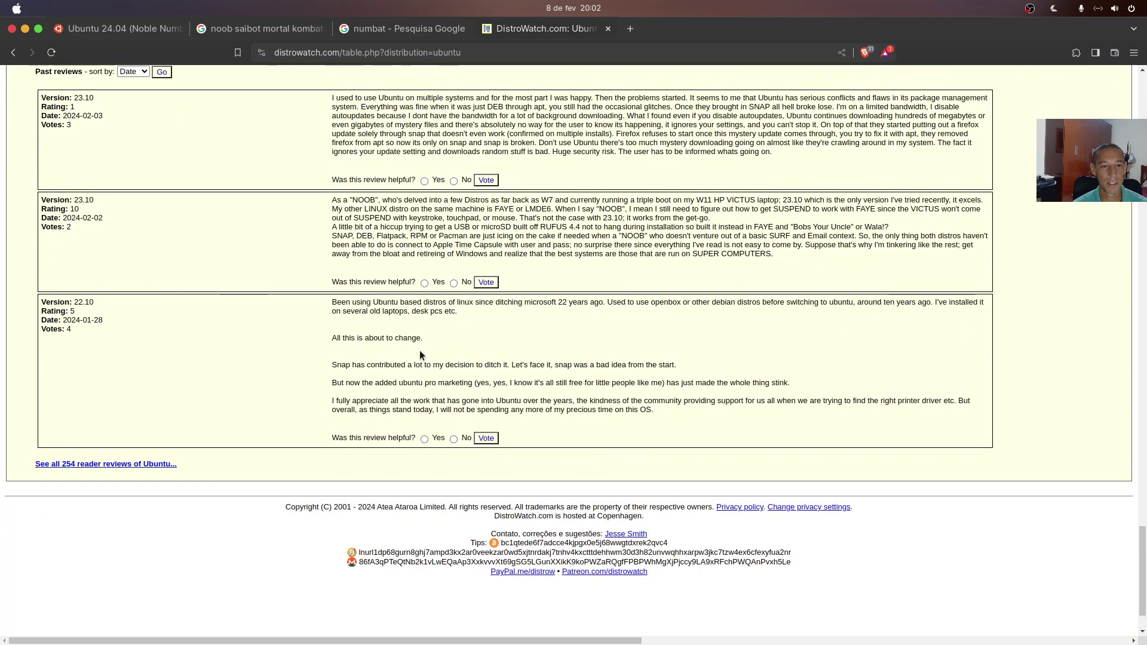
pyautogui.scroll(2, 406, 296)
pyautogui.moveTo(458, 278); pyautogui.dragTo(520, 269)
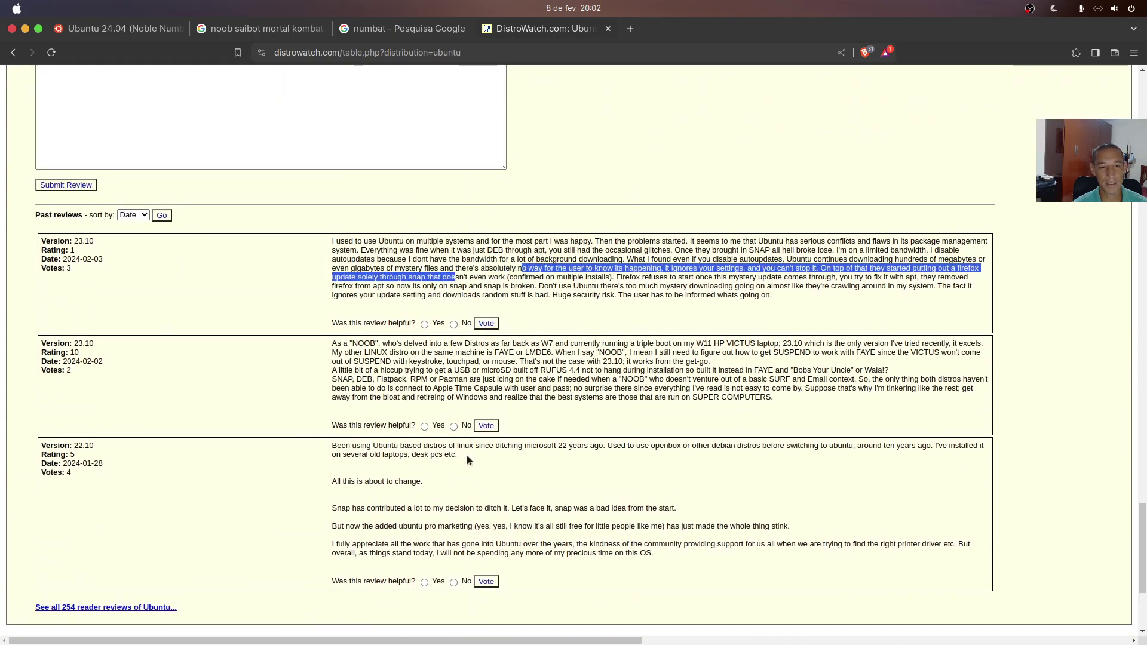
pyautogui.moveTo(332, 499); pyautogui.dragTo(527, 527)
pyautogui.moveTo(500, 286); pyautogui.dragTo(660, 286)
pyautogui.moveTo(332, 500); pyautogui.dragTo(634, 551)
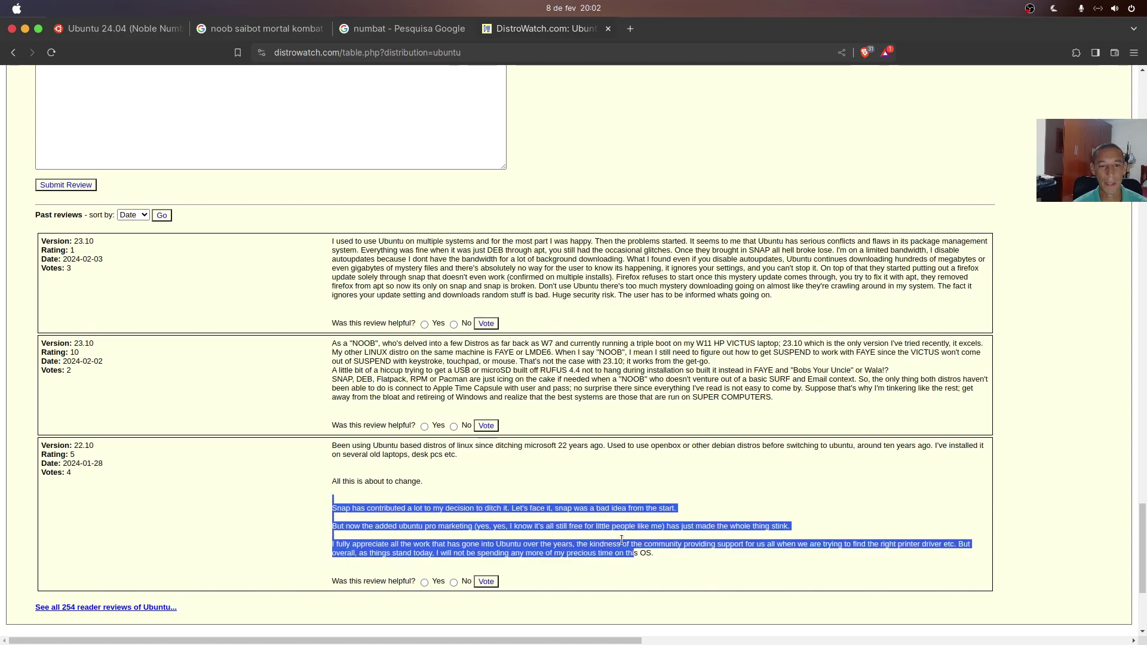
pyautogui.moveTo(508, 259); pyautogui.dragTo(602, 278)
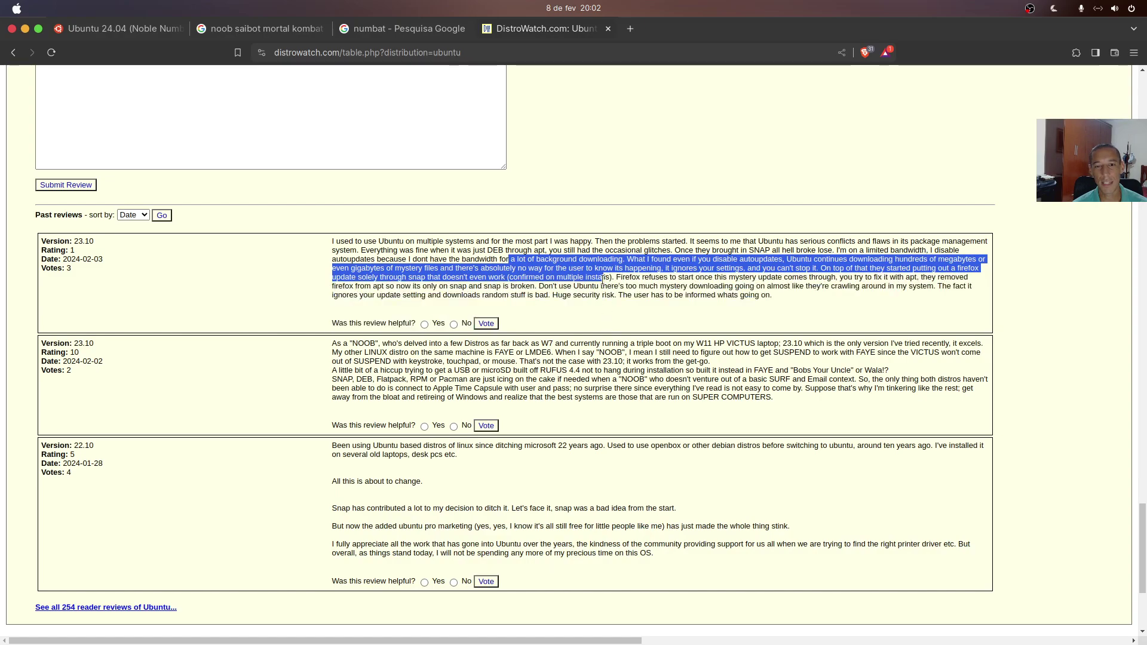
pyautogui.click(730, 248)
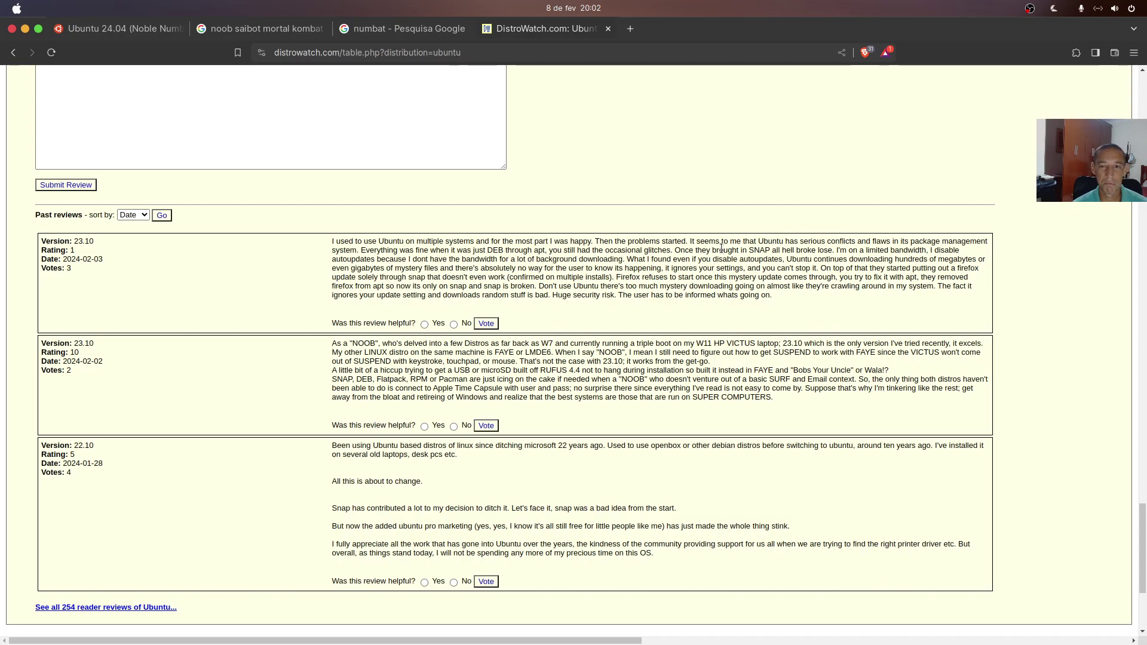
# - Return to the beginning of the DistroWatch Ubuntu page and minimise the browser window
pyautogui.scroll(3, 501, 345)
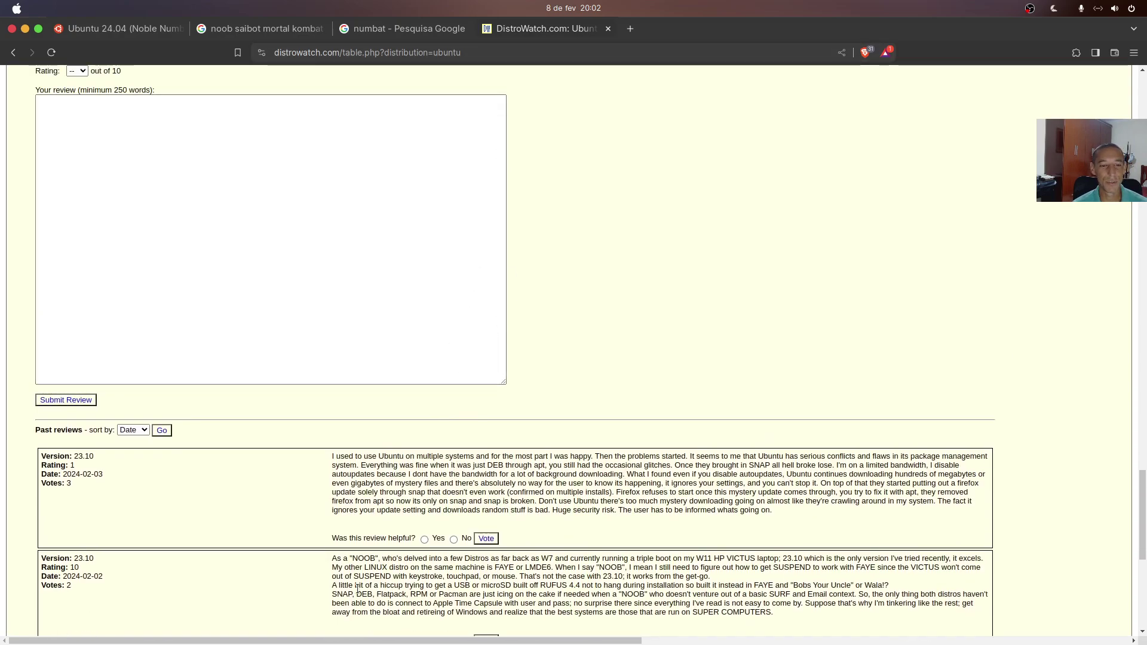
pyautogui.scroll(-3, 418, 418)
pyautogui.scroll(15, 281, 343)
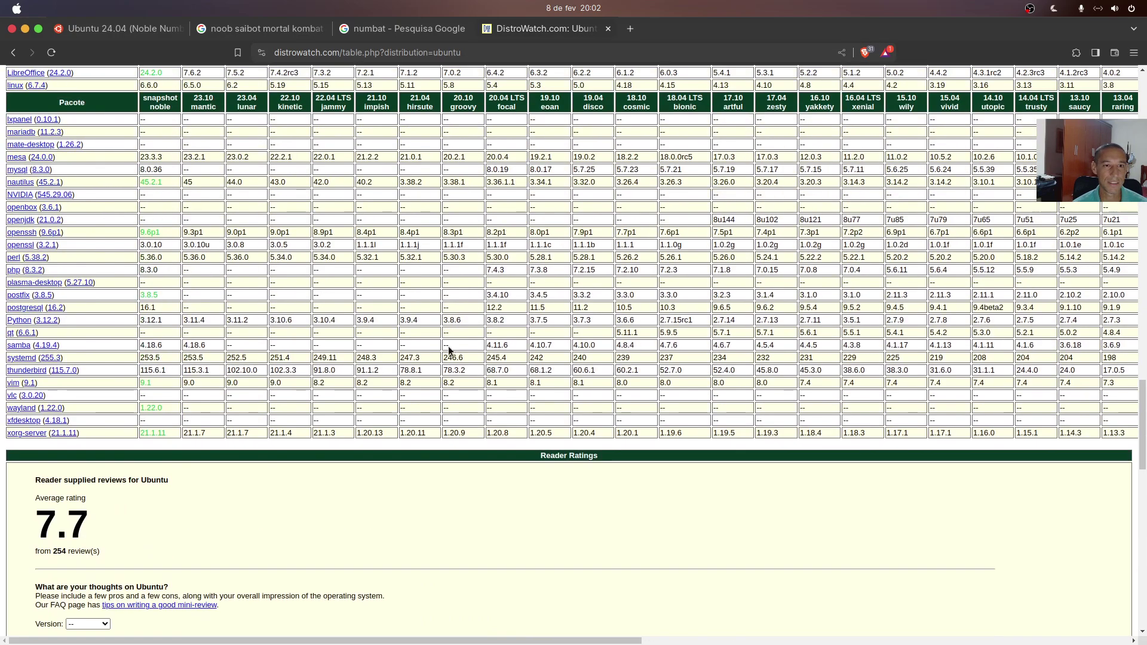
pyautogui.scroll(10, 1133, 307)
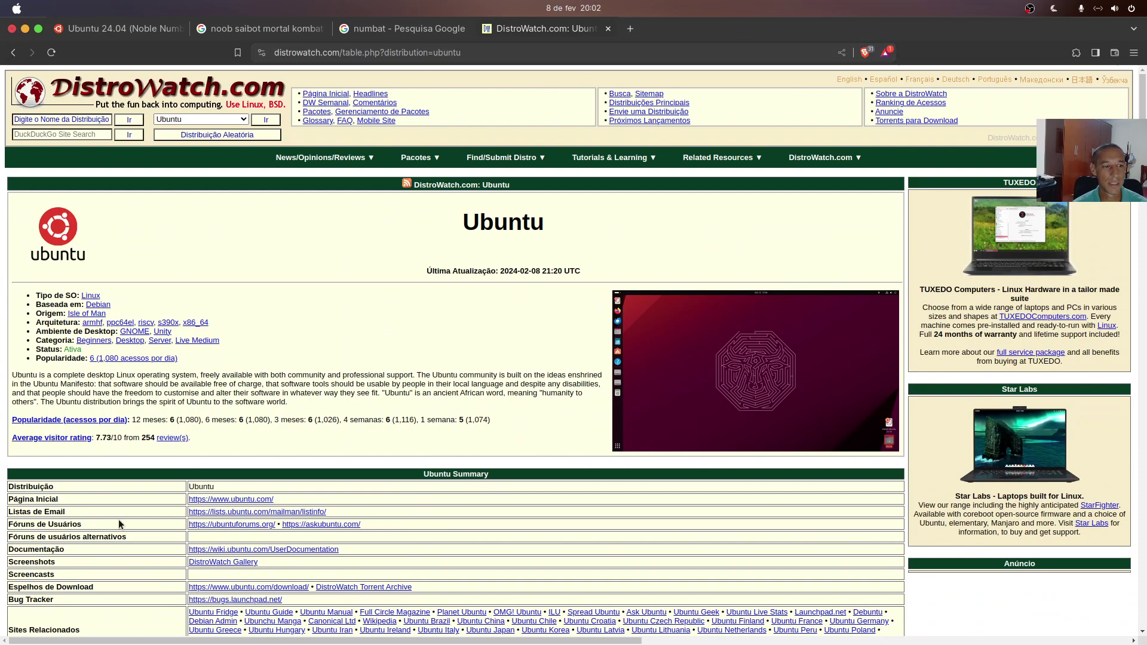
pyautogui.click(24, 30)
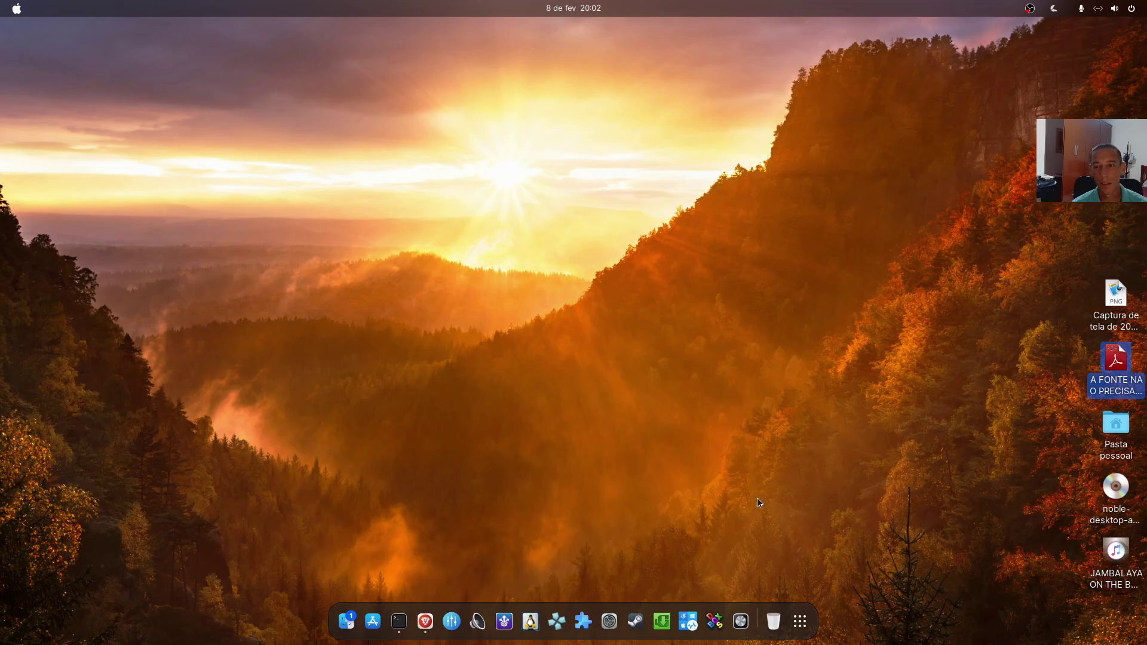
# - Open the screenshot image on the desktop, examine the system information it shows, and close the viewer
pyautogui.click(1106, 307)
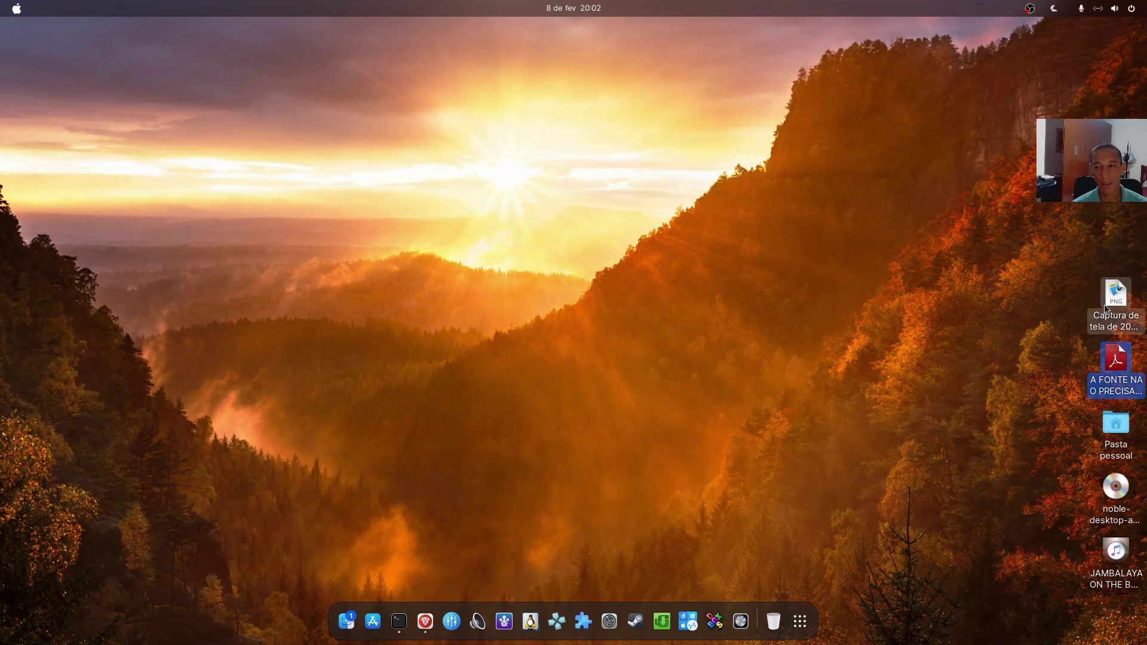
pyautogui.doubleClick(1105, 308)
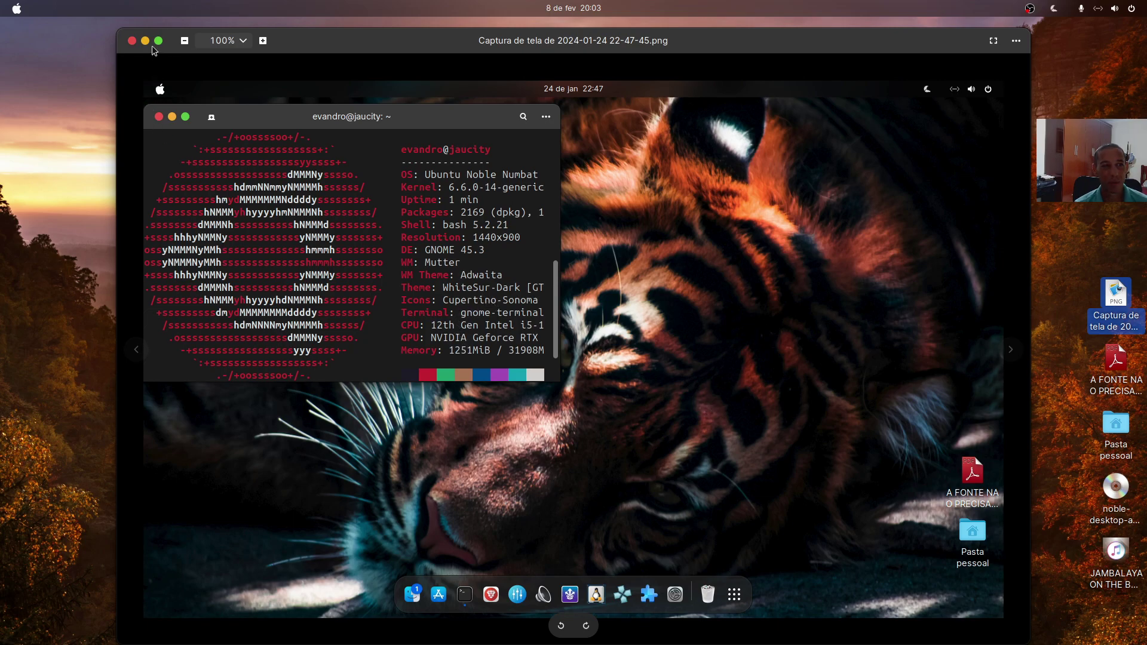
pyautogui.click(132, 41)
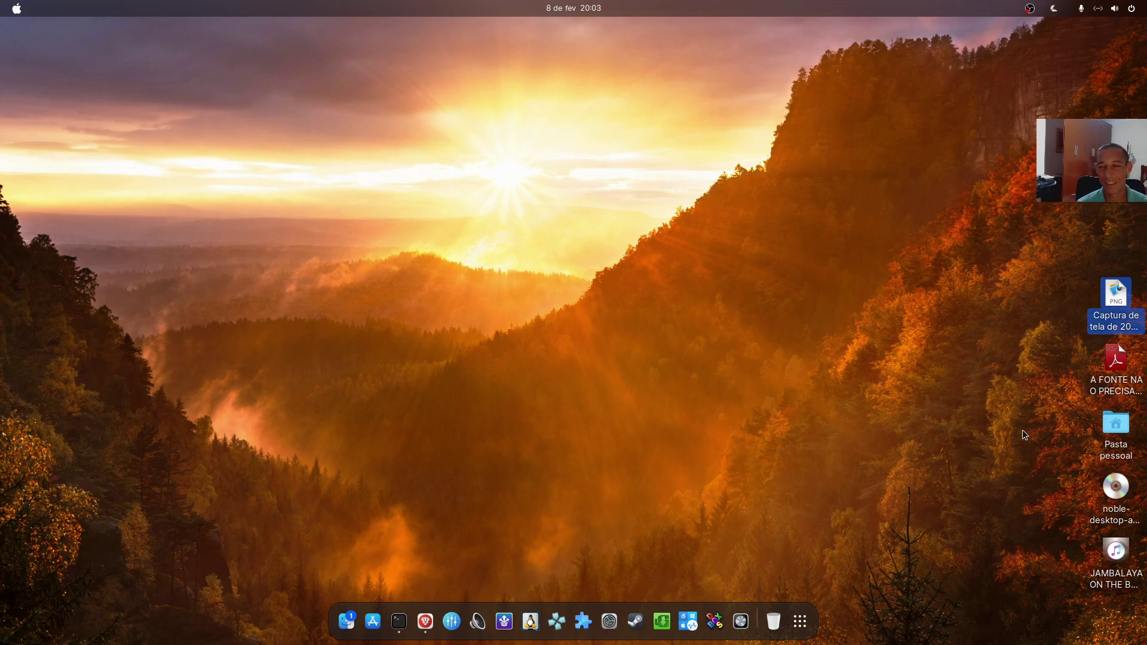
# - Switch to VirtualBox and attach noble-desktop-amd64.iso from the desktop folder as the optical disc of the Ubuntu virtual machine
pyautogui.click(677, 632)
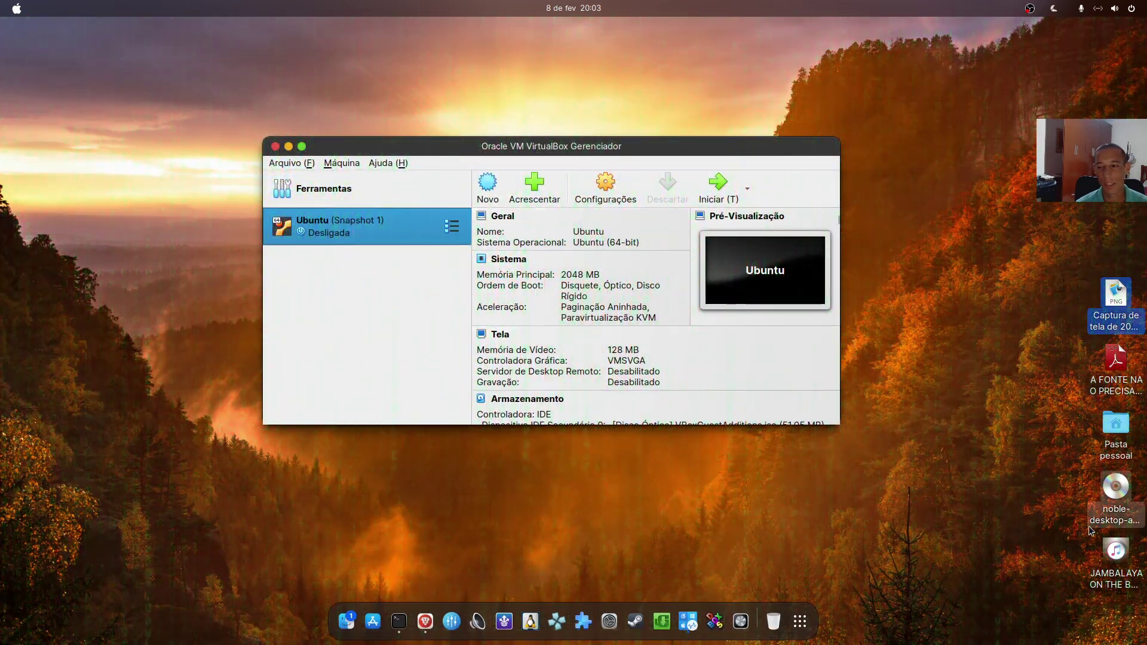
pyautogui.click(1116, 489)
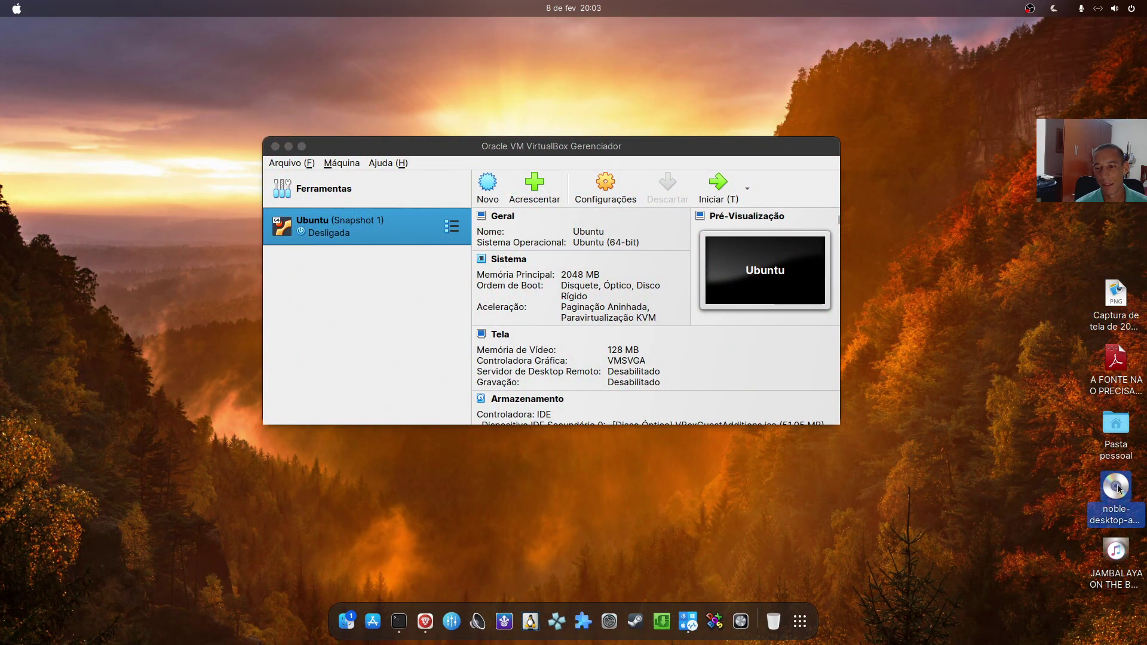
pyautogui.scroll(-2, 591, 307)
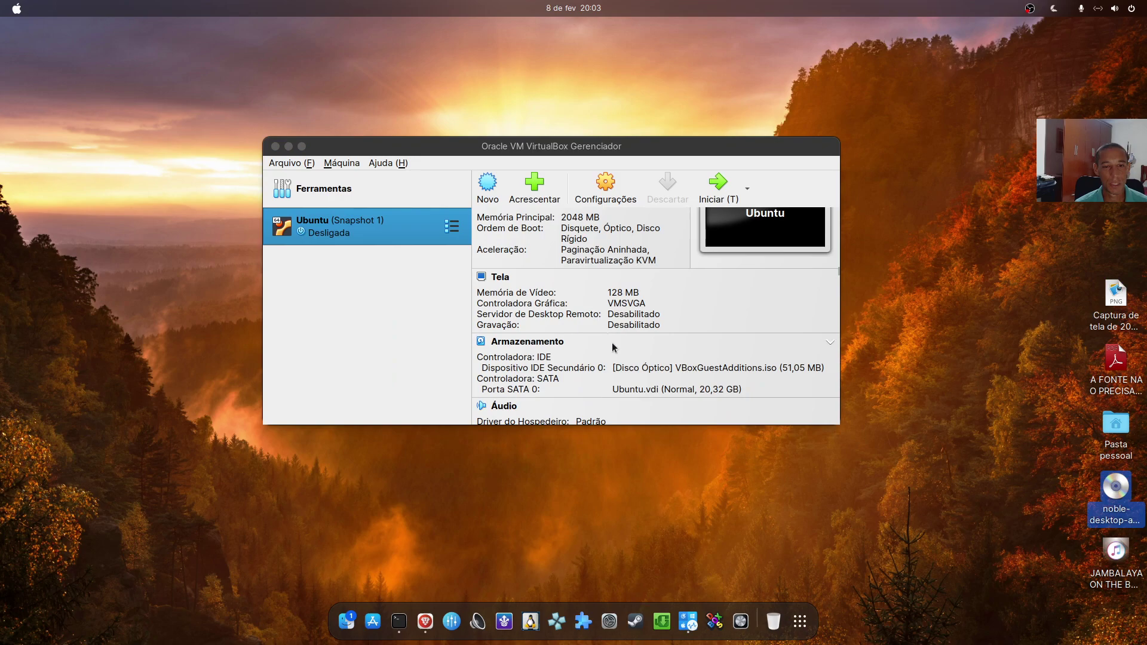
pyautogui.click(657, 368)
pyautogui.click(666, 391)
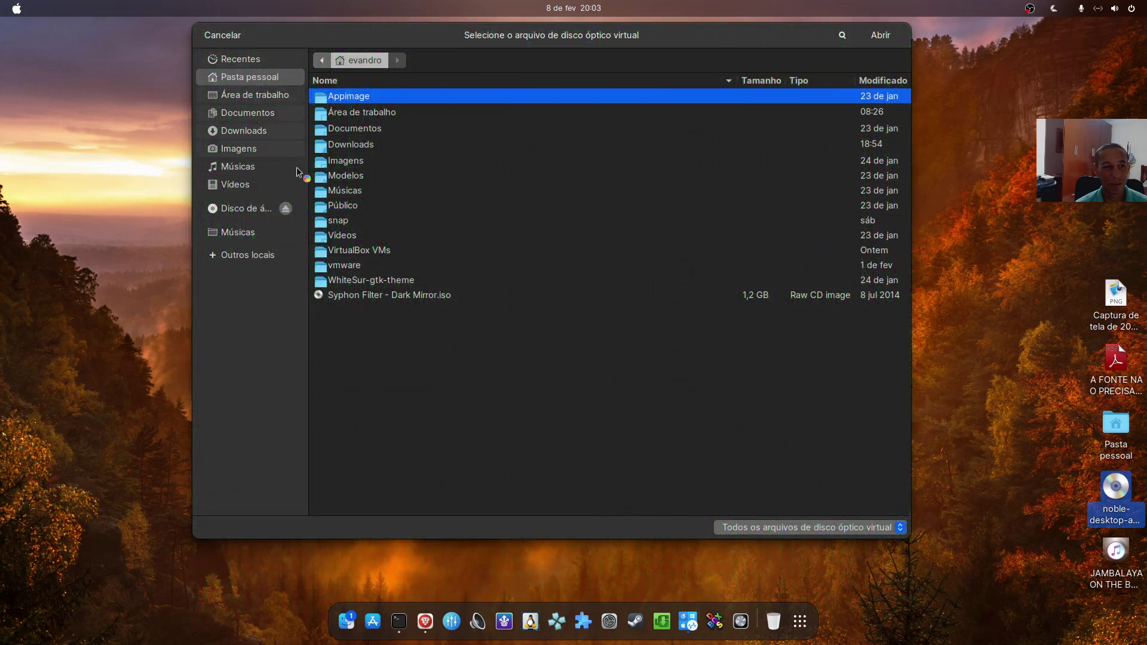
pyautogui.click(384, 295)
pyautogui.click(238, 99)
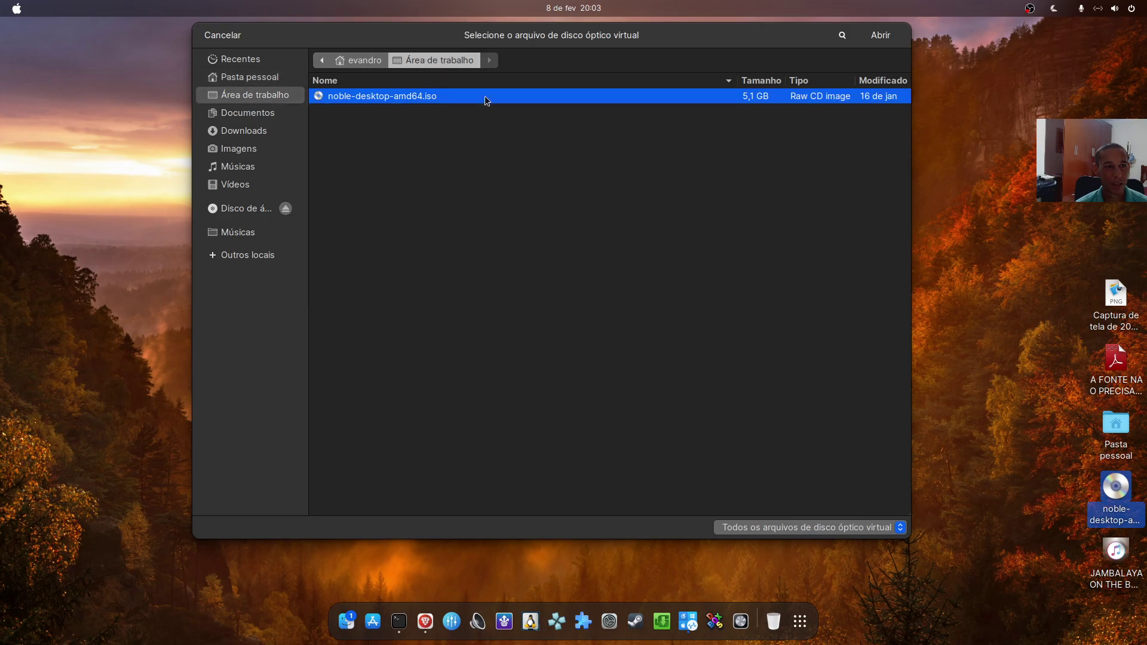
pyautogui.click(879, 35)
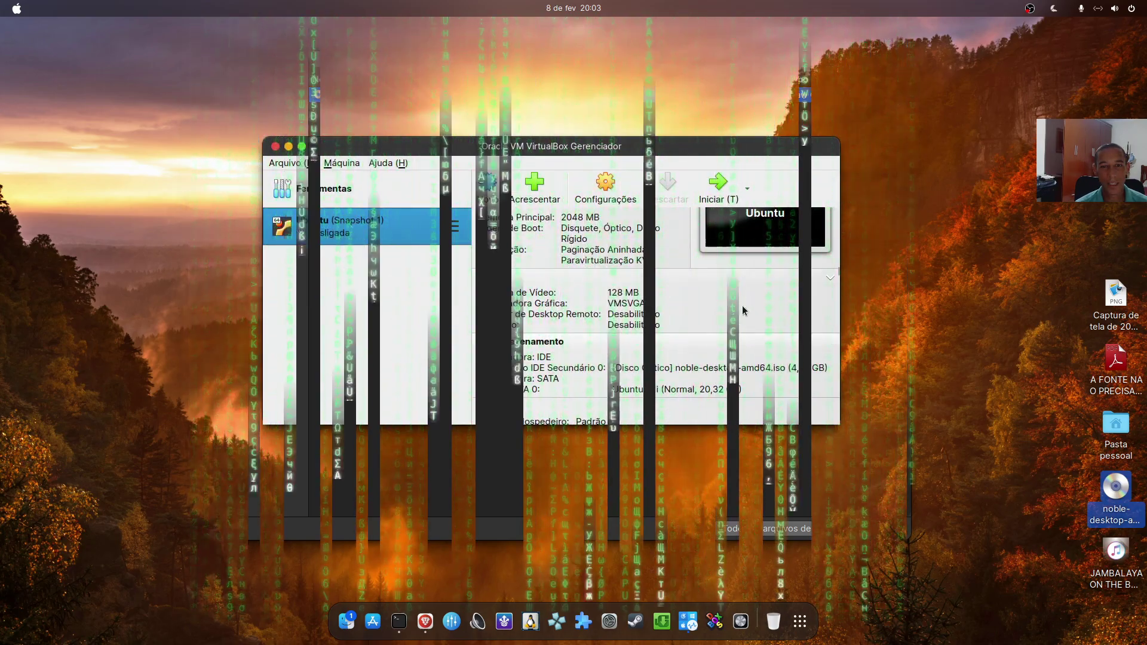
# - Start the Ubuntu virtual machine with the Try or Install Ubuntu boot entry and reposition its window on the desktop
pyautogui.click(719, 185)
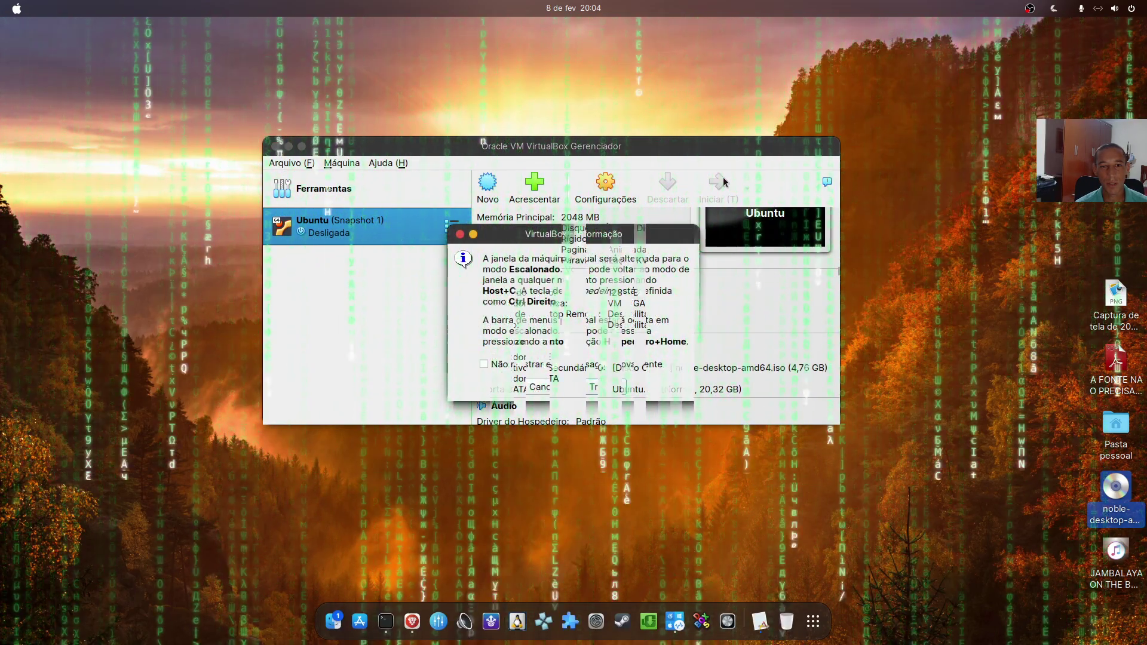
pyautogui.click(546, 391)
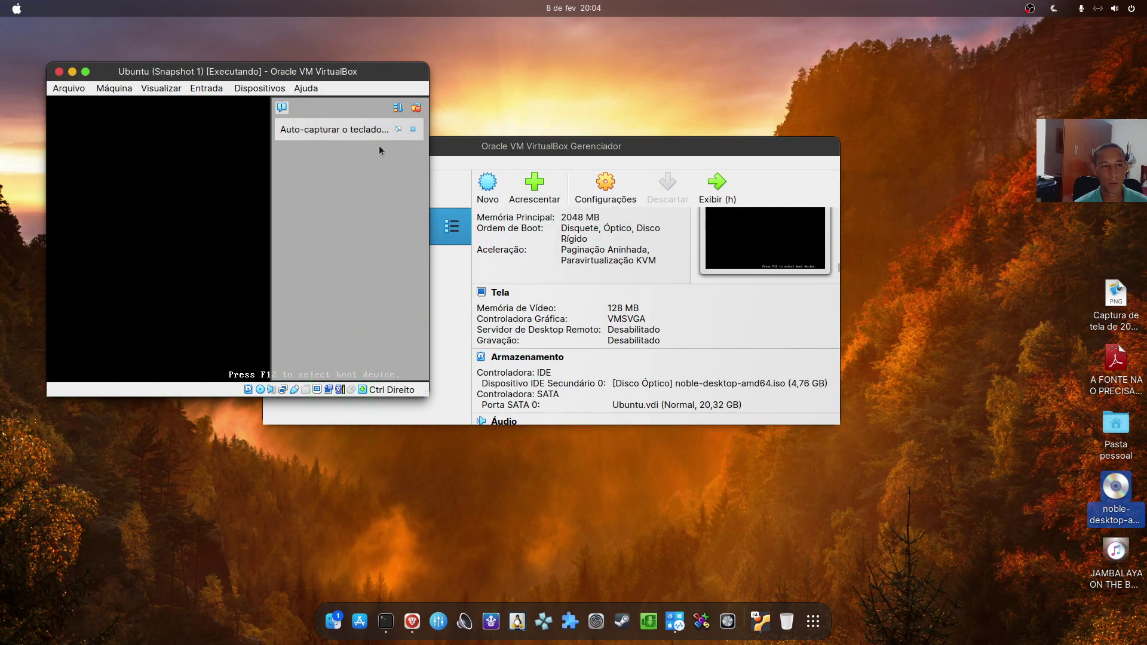
pyautogui.click(464, 108)
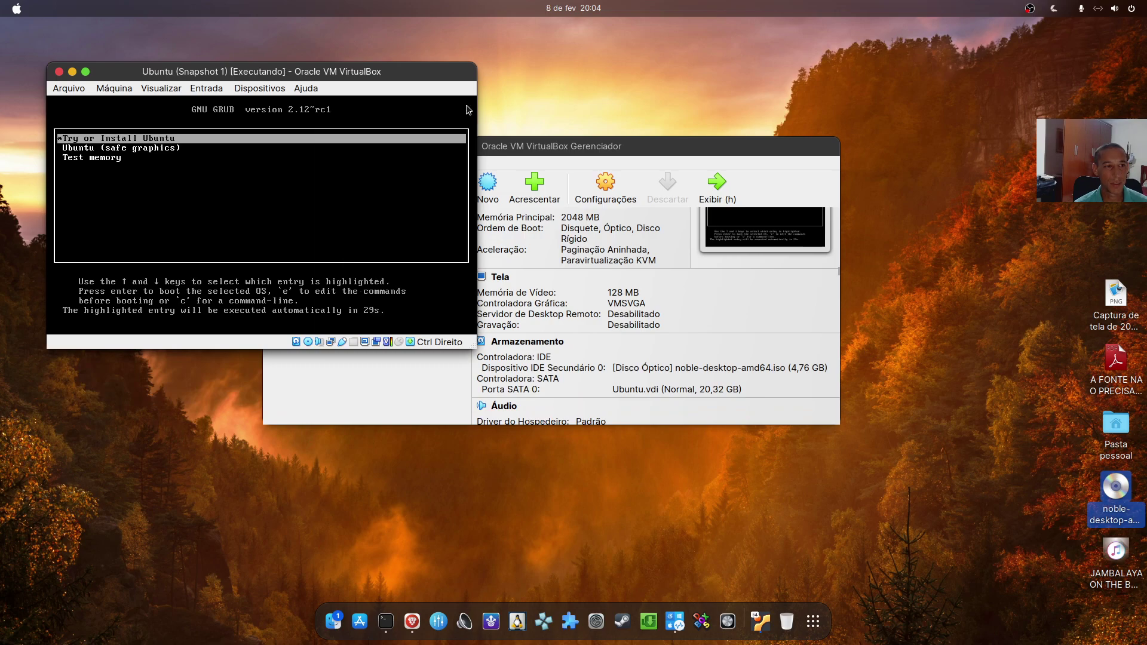
pyautogui.press('Return')
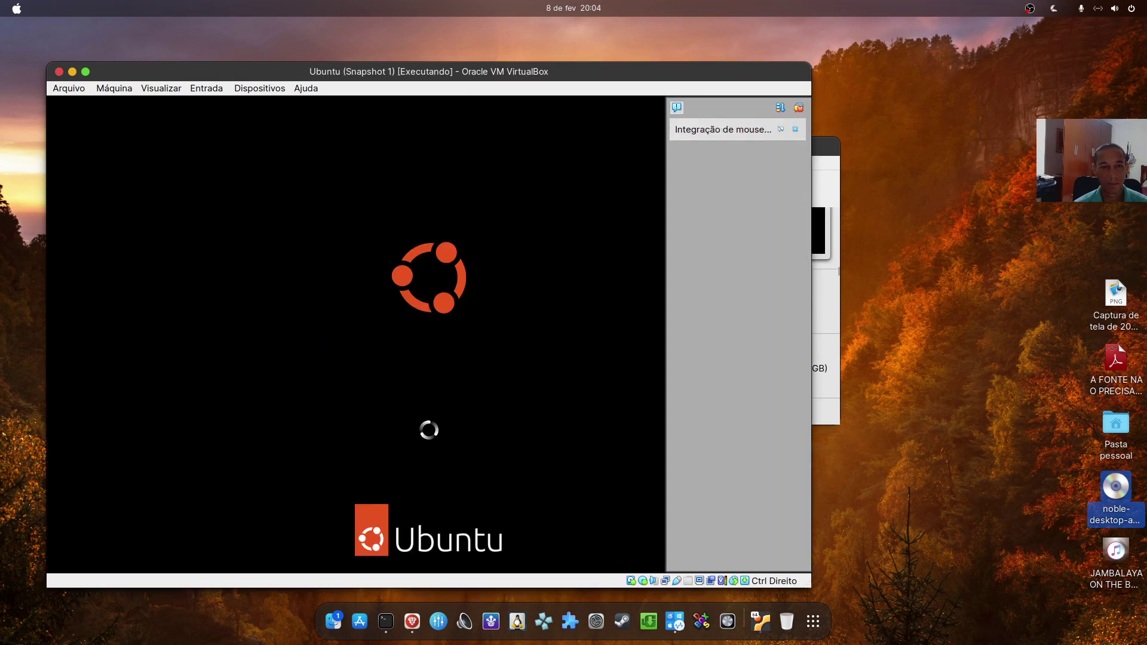
pyautogui.click(800, 109)
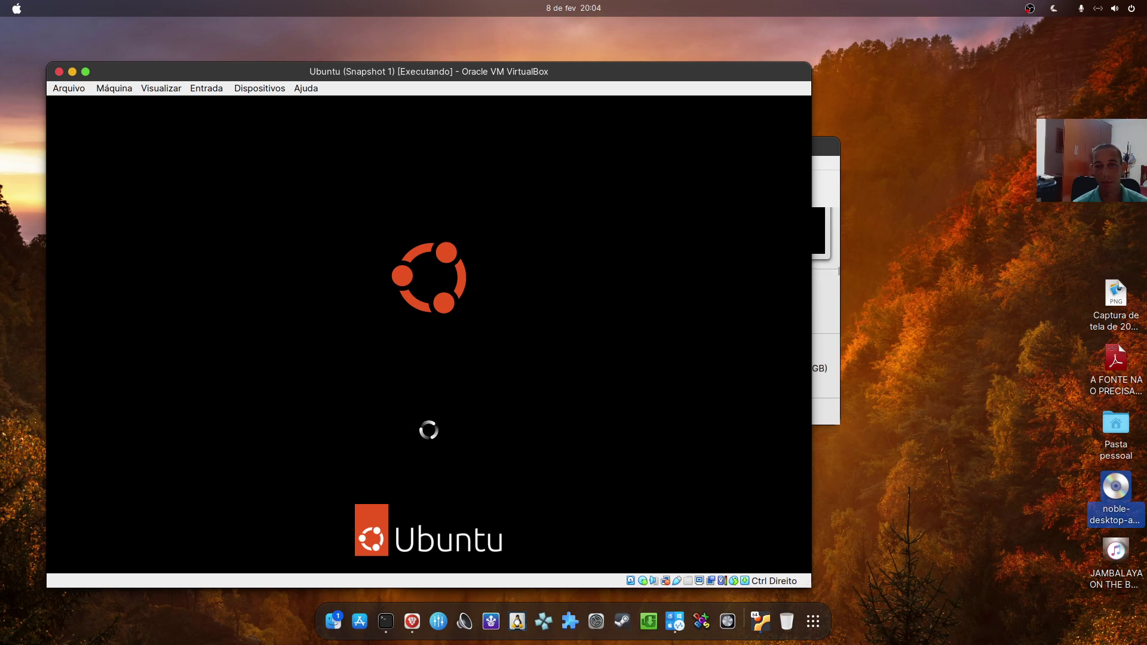
pyautogui.moveTo(584, 70); pyautogui.dragTo(1129, 410)
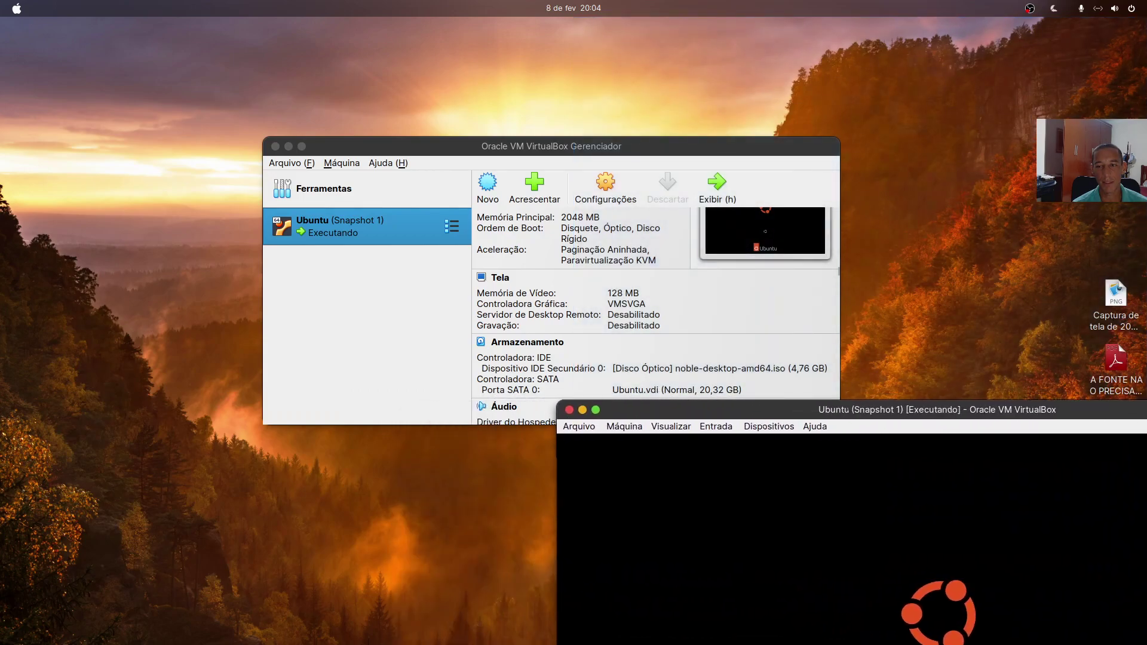
pyautogui.moveTo(882, 413); pyautogui.dragTo(431, 48)
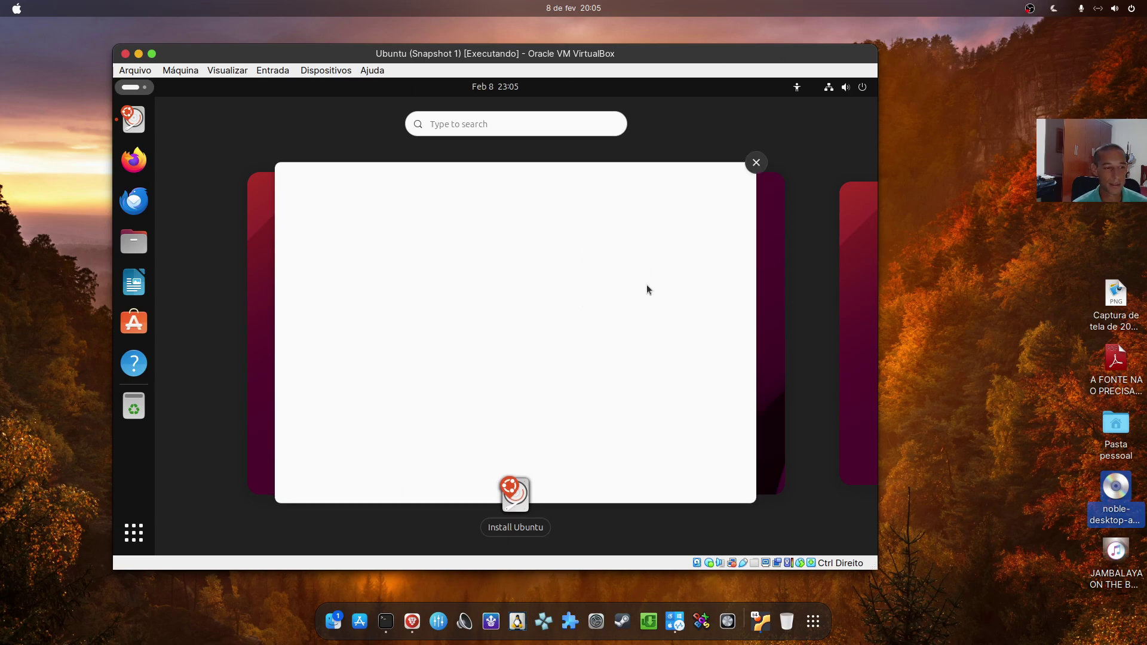
# - Bring the Ubuntu welcome window forward and set its language to Português do Brasil
pyautogui.click(626, 307)
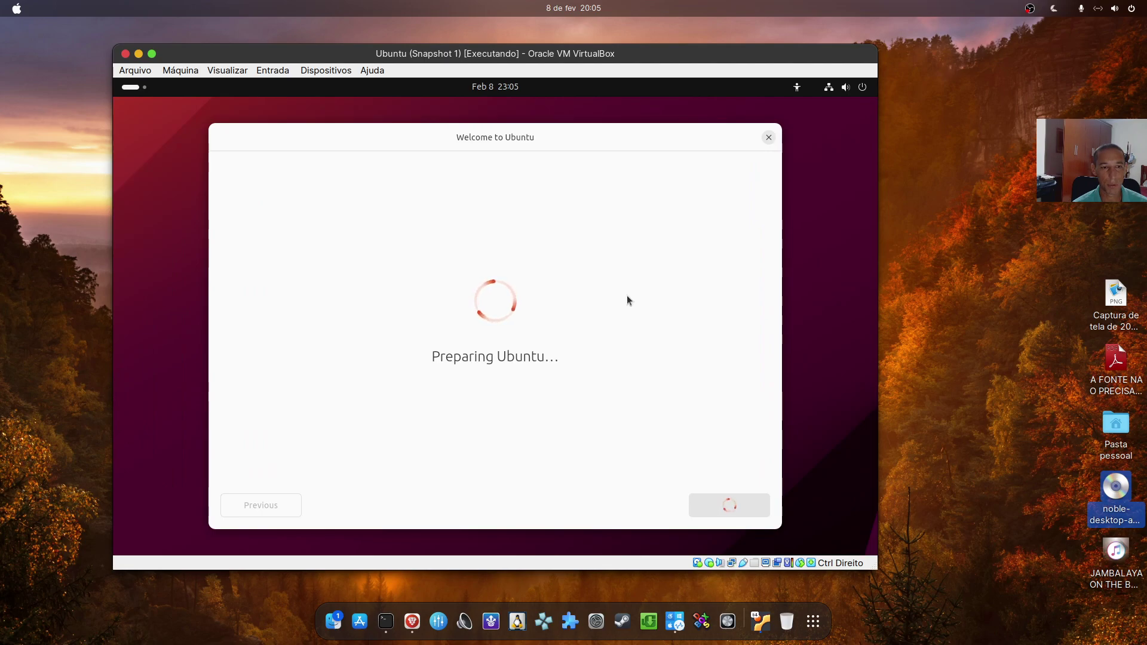
pyautogui.scroll(-5, 397, 404)
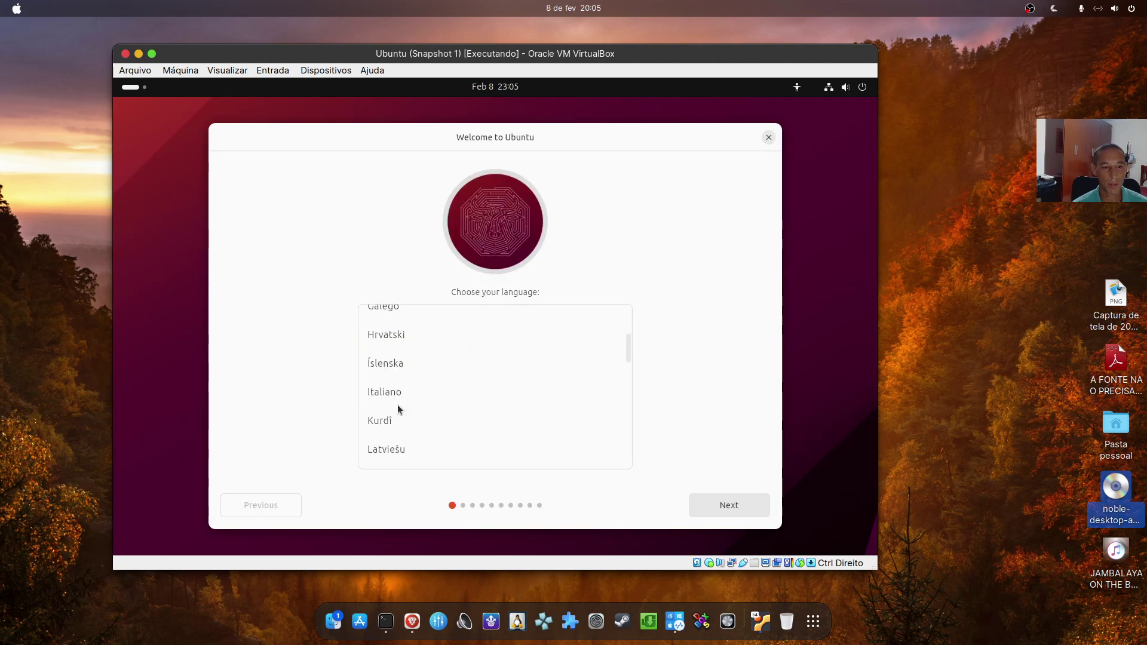
pyautogui.scroll(-1, 398, 409)
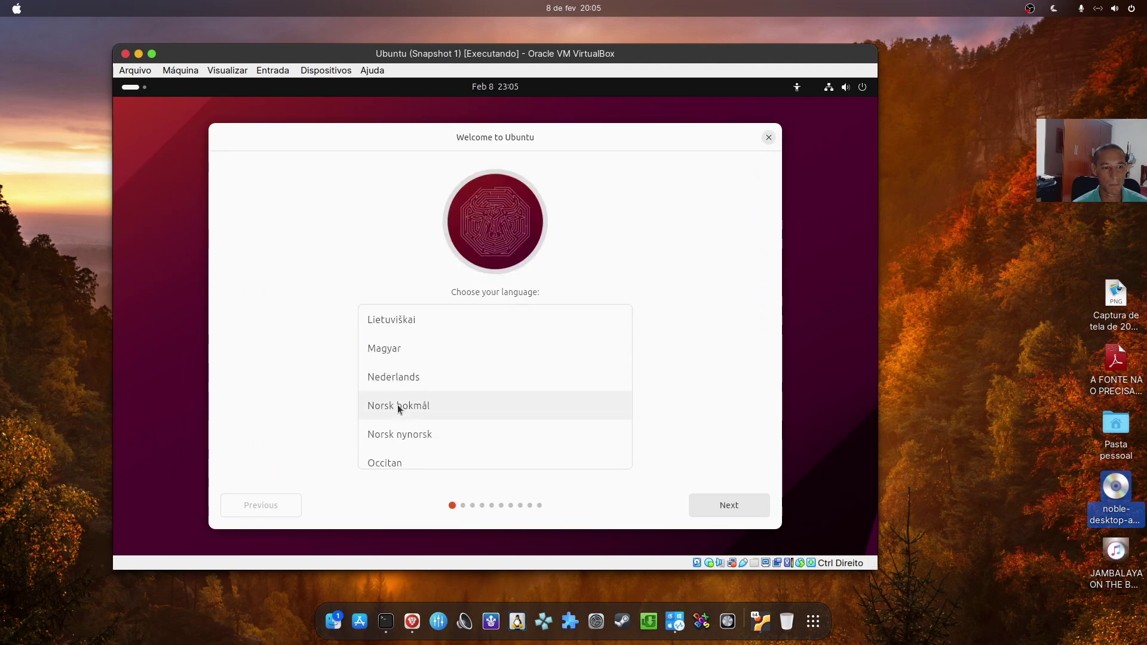
pyautogui.scroll(-4, 398, 409)
pyautogui.click(443, 430)
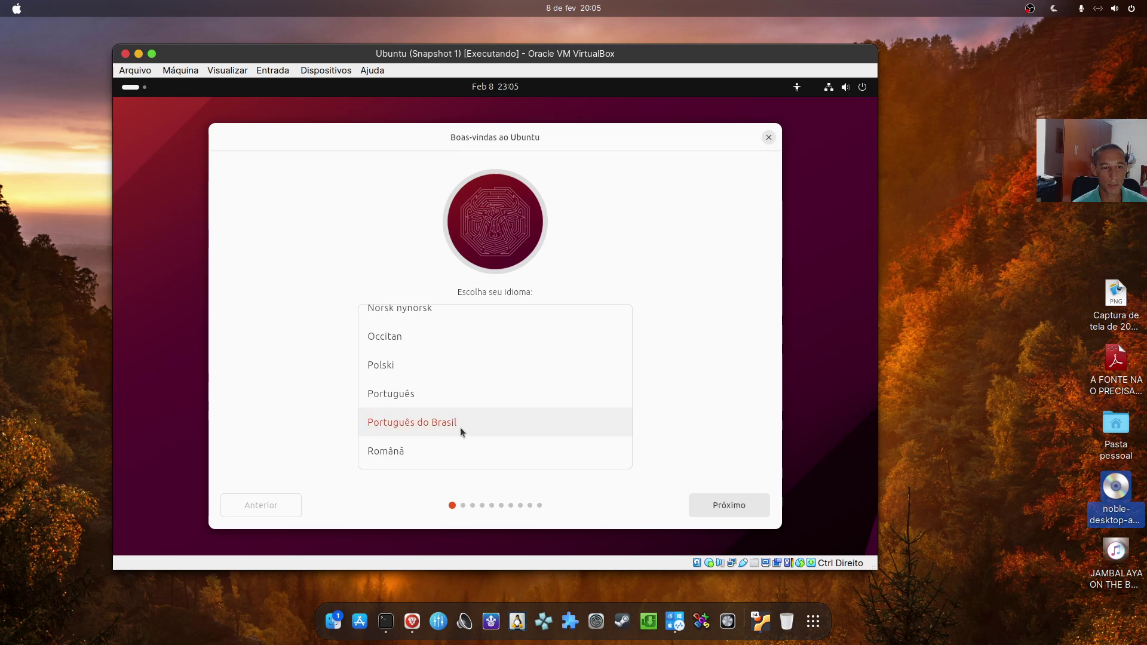
pyautogui.click(732, 507)
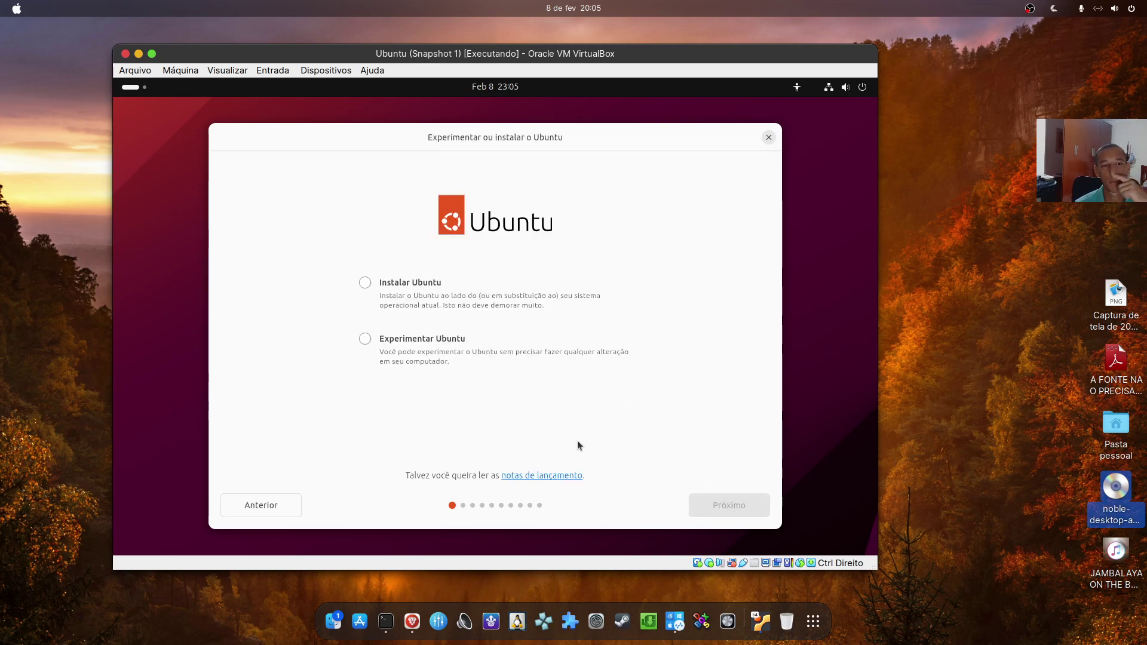
# - Choose Experimentar Ubuntu to enter the live desktop without installing
pyautogui.click(389, 286)
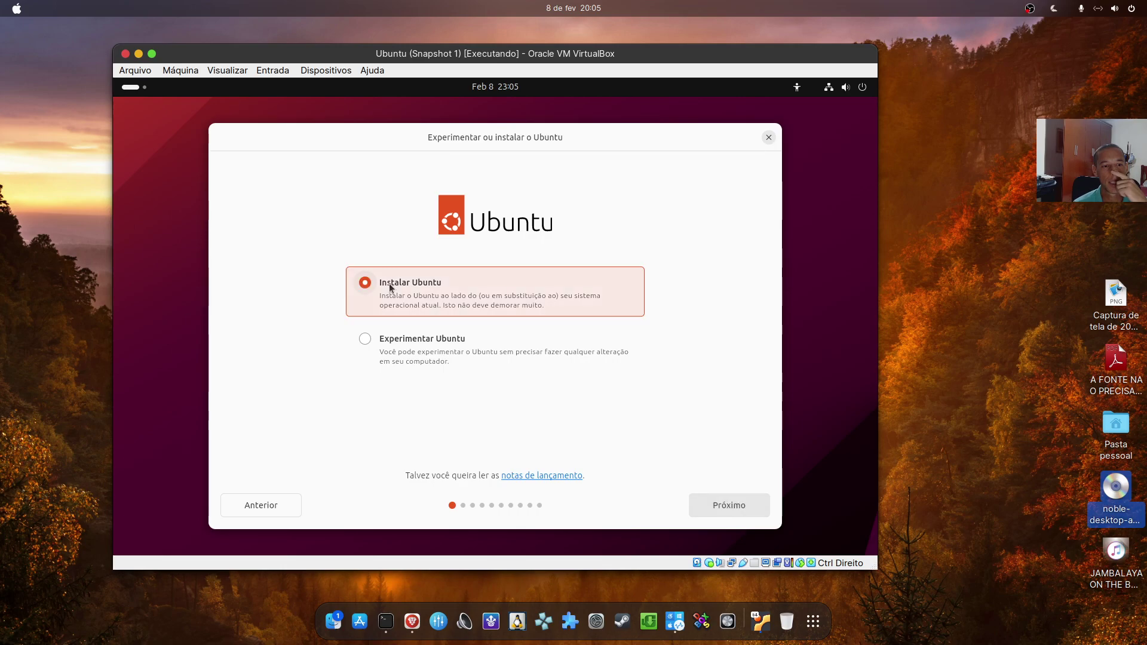
pyautogui.click(393, 329)
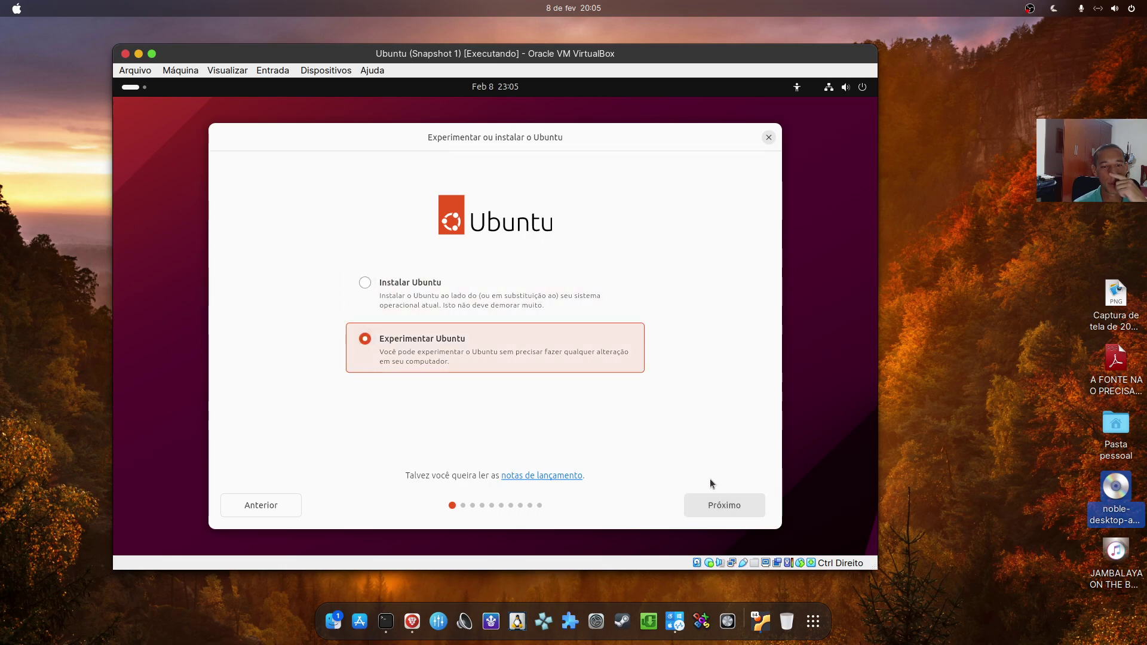
pyautogui.click(730, 502)
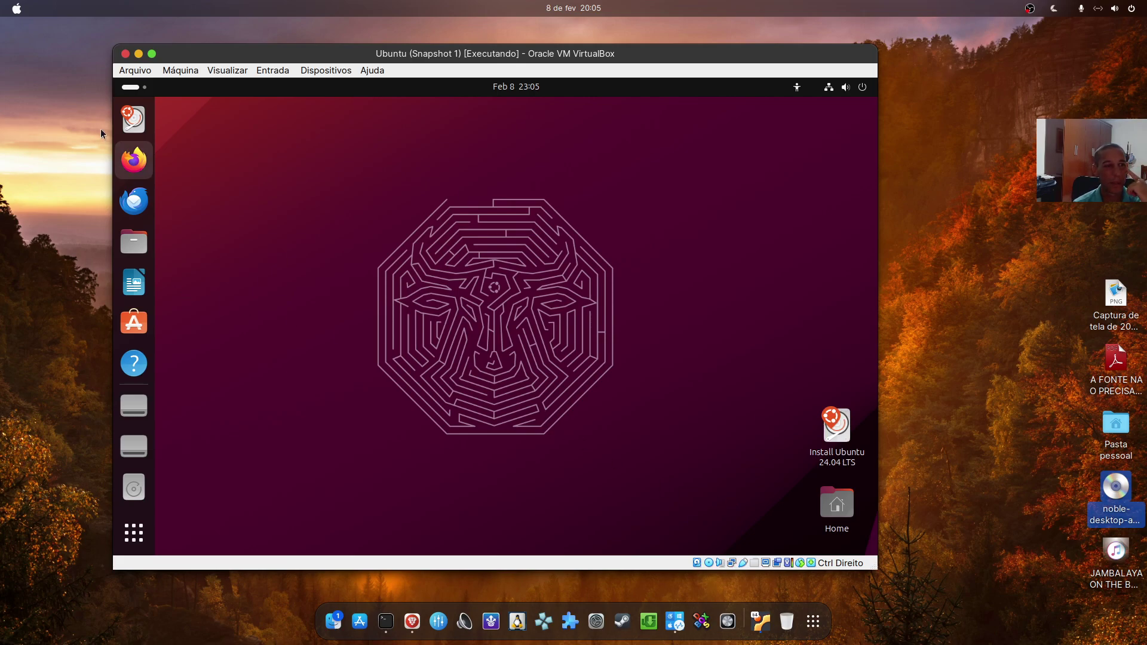
# - Examine both pages of the live system's preinstalled applications and return to its desktop
pyautogui.click(134, 532)
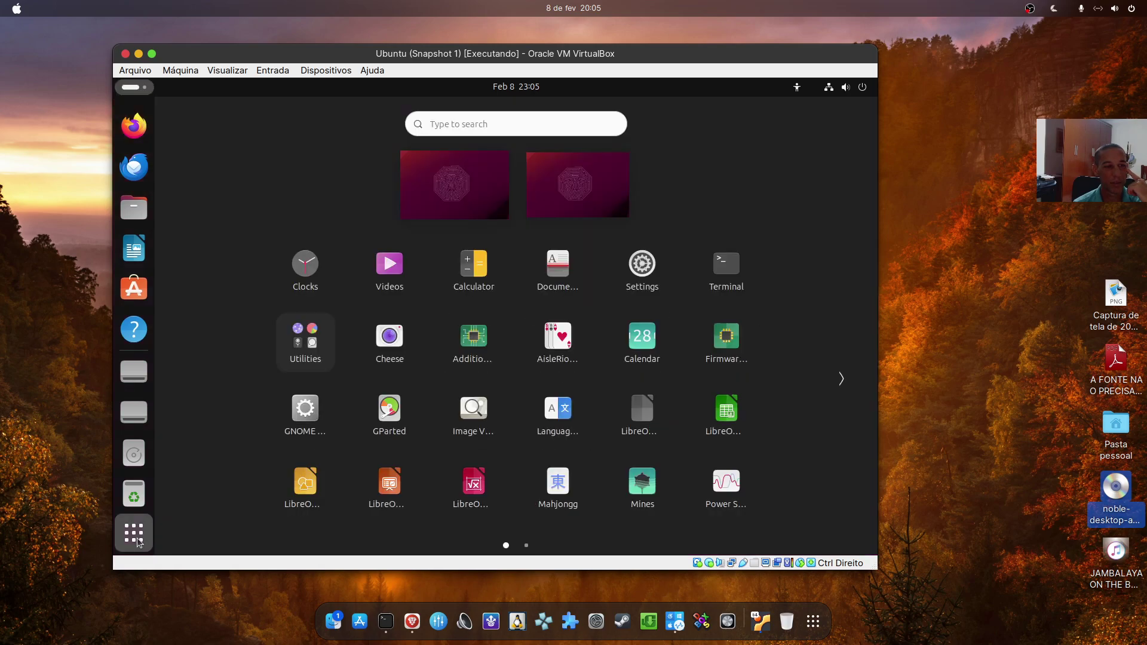
pyautogui.scroll(-1, 424, 378)
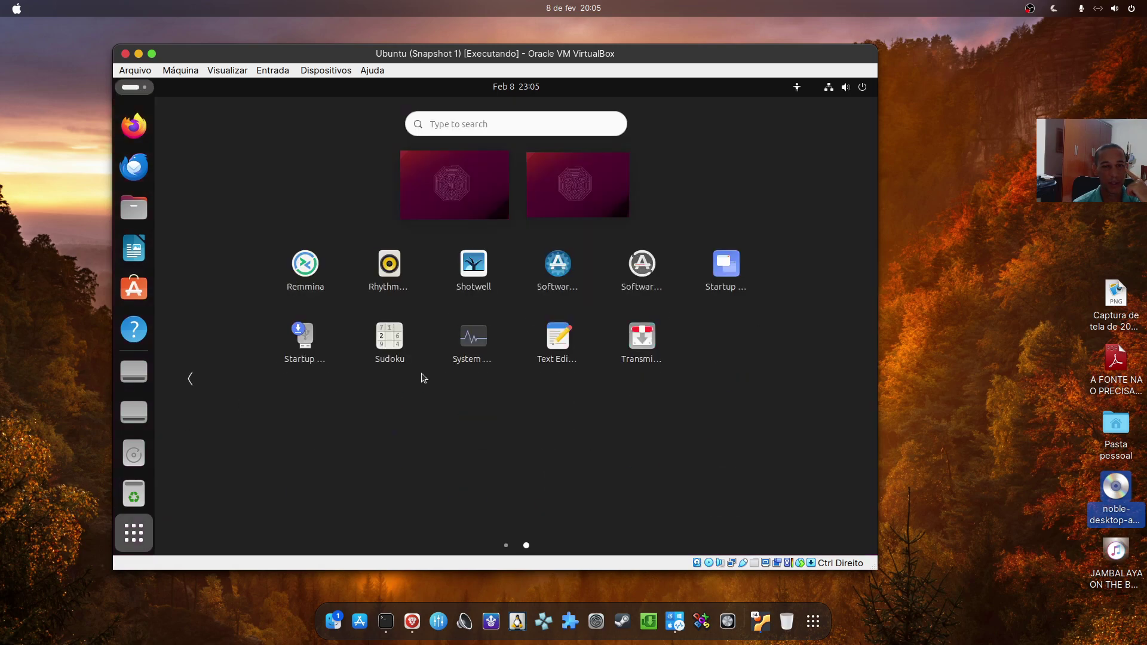
pyautogui.scroll(1, 423, 377)
pyautogui.click(151, 529)
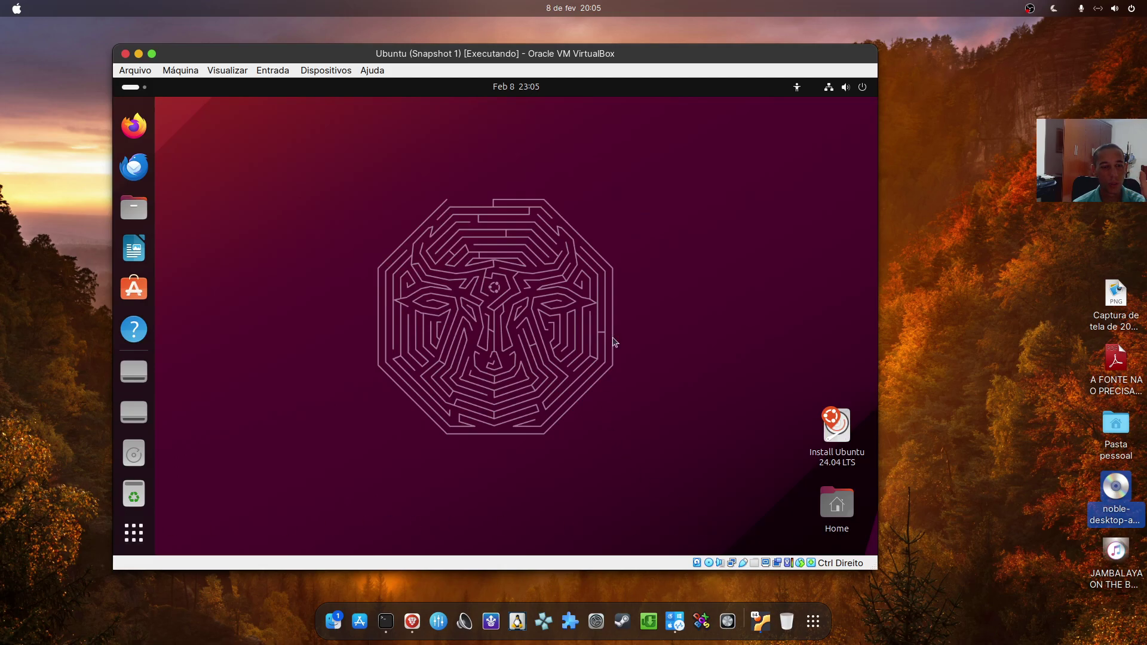
# - Reposition the virtual machine window on the host desktop, then minimise and restore it
pyautogui.doubleClick(618, 57)
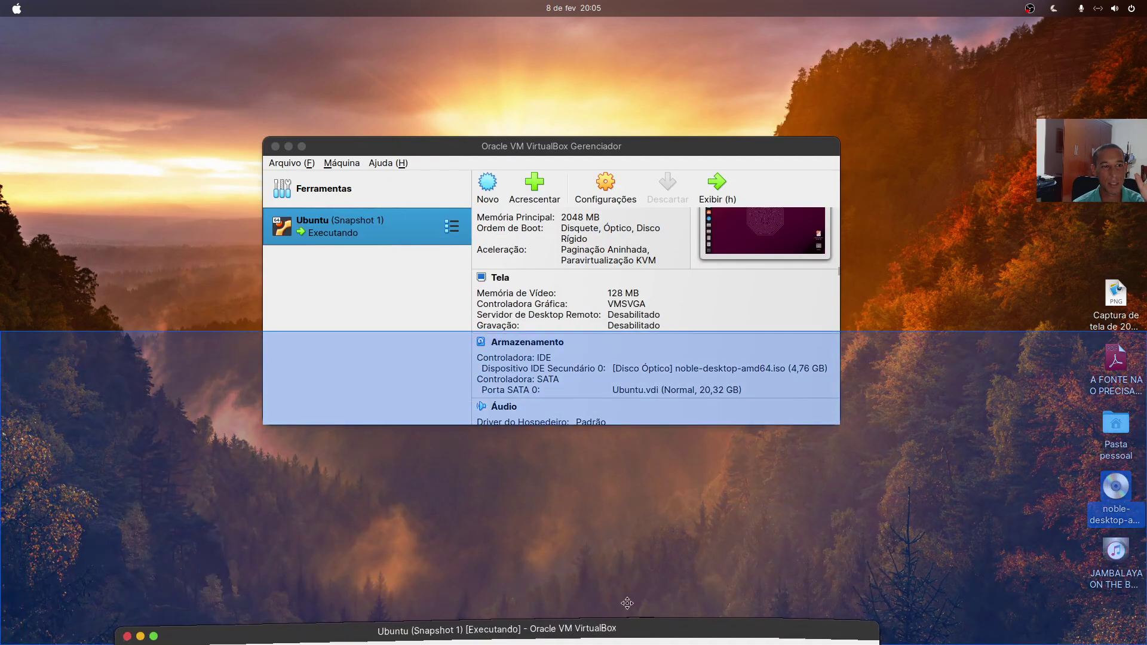
pyautogui.click(627, 631)
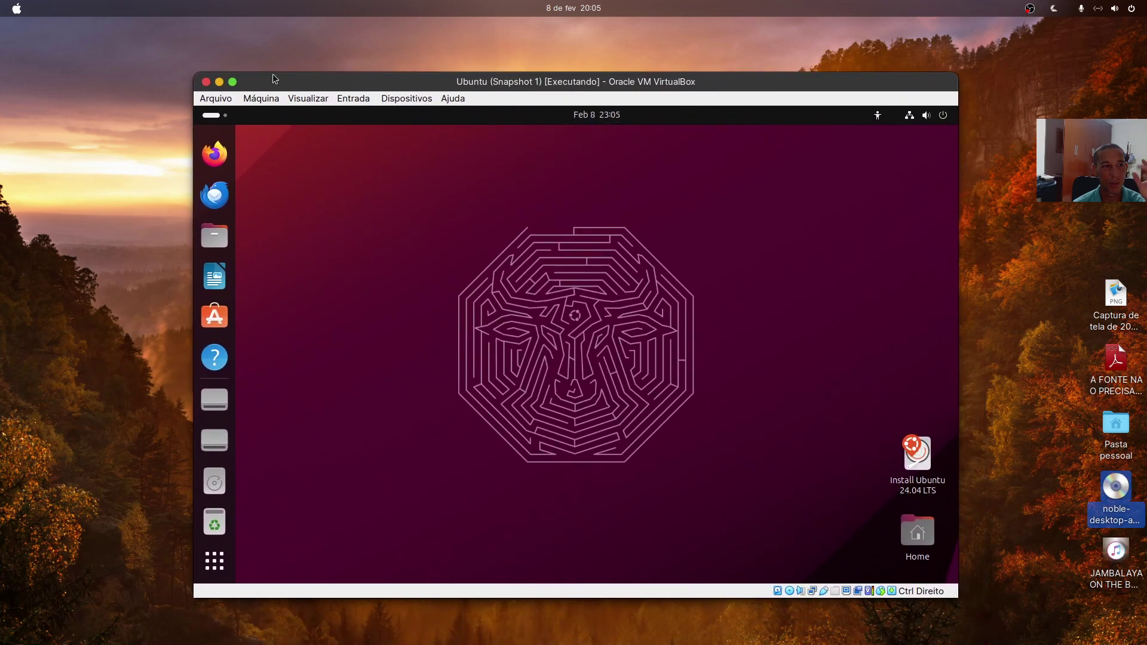
pyautogui.click(218, 84)
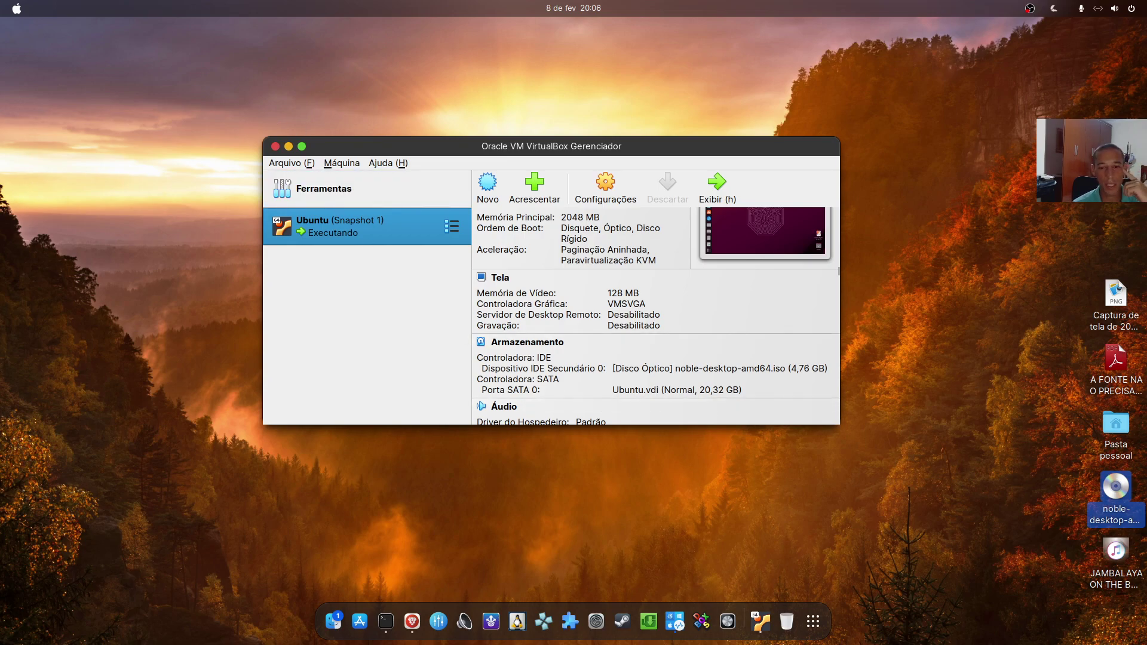
pyautogui.click(767, 632)
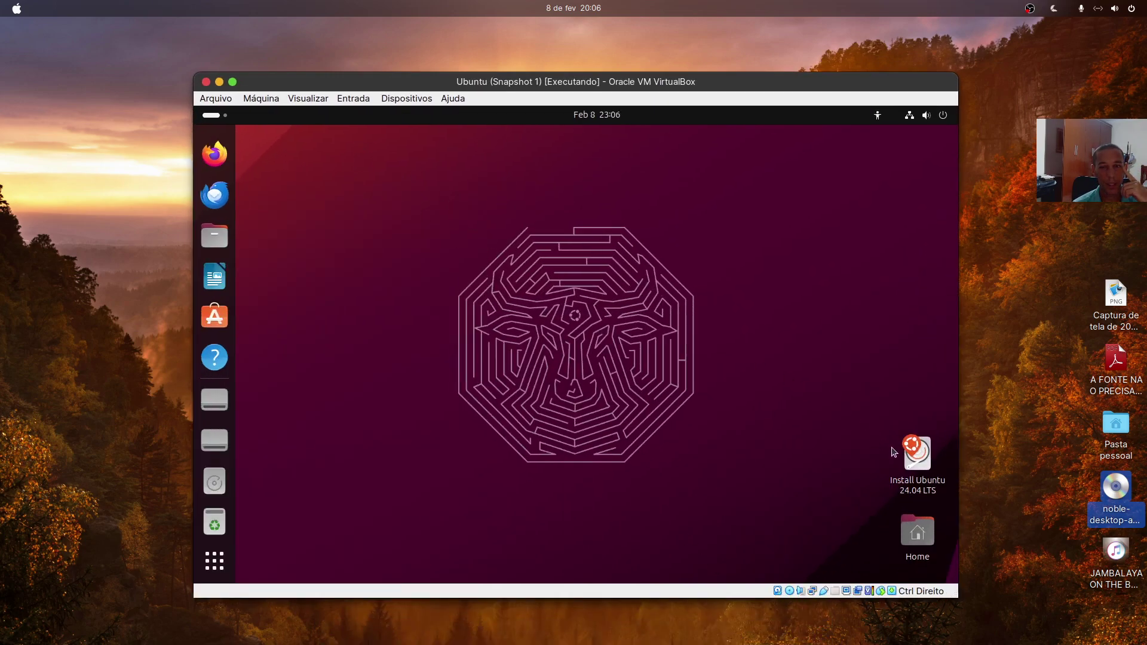
# - Launch the Ubuntu 24.04 LTS installer and accept Português do Brasil as the language and Português (Brasil) as the keyboard layout
pyautogui.click(910, 460)
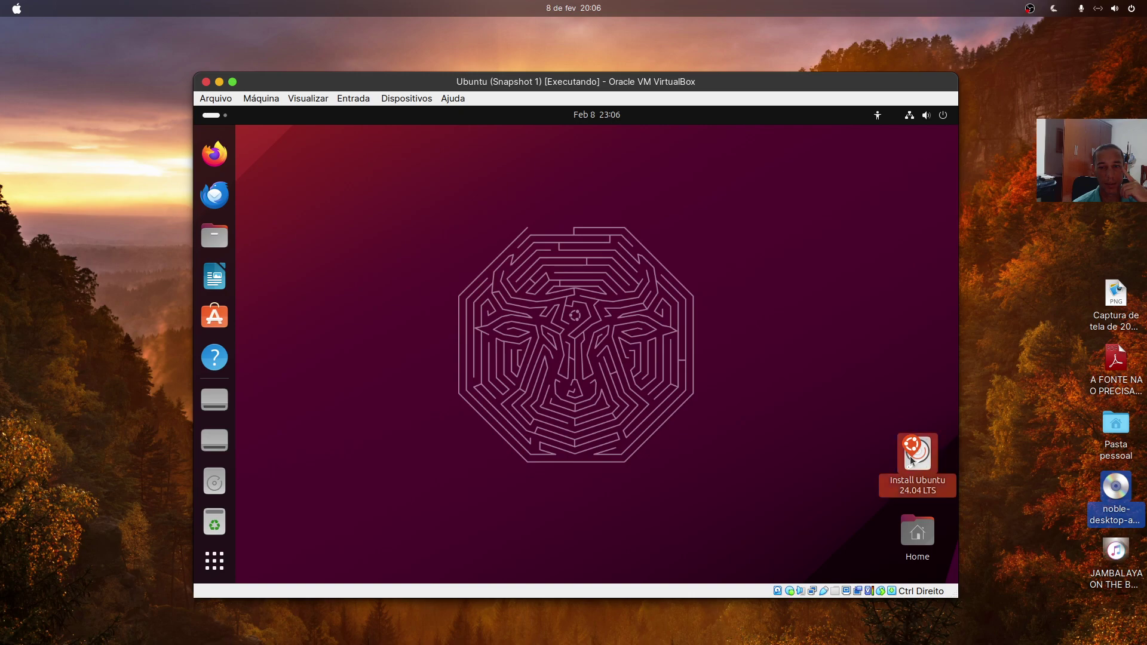
pyautogui.doubleClick(911, 460)
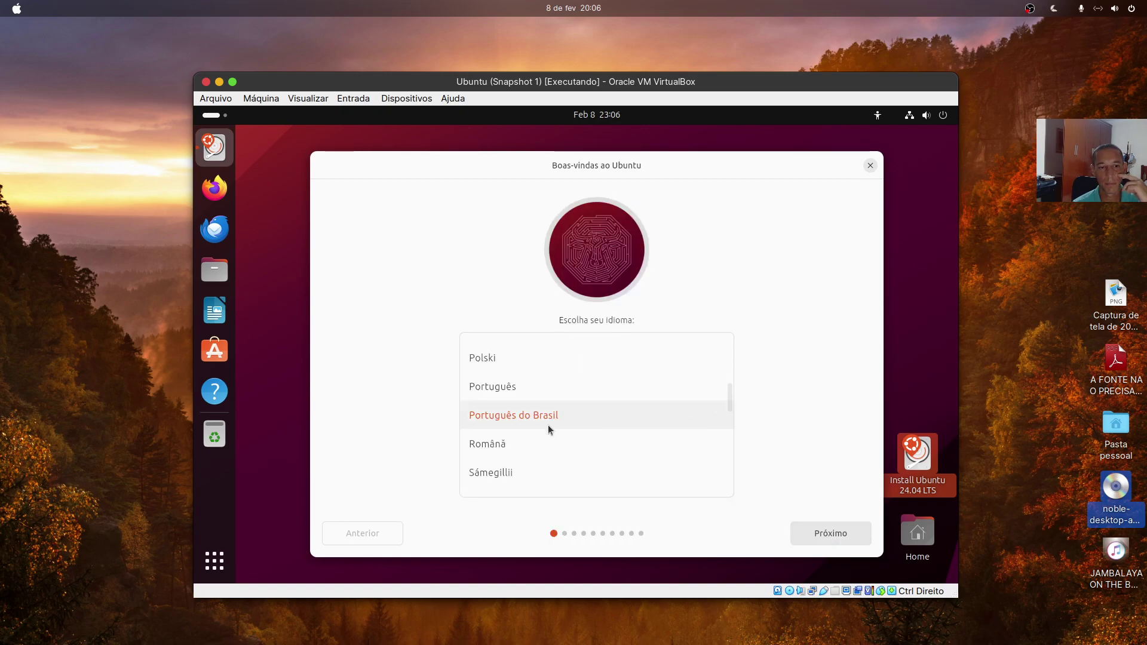
pyautogui.click(836, 528)
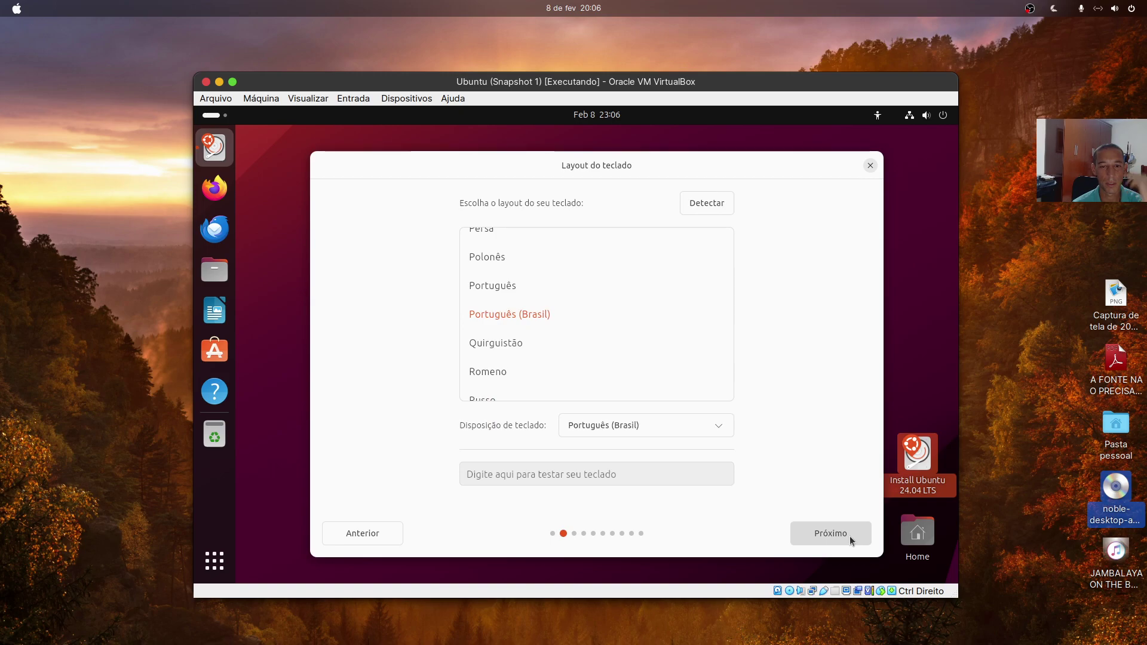
pyautogui.click(850, 535)
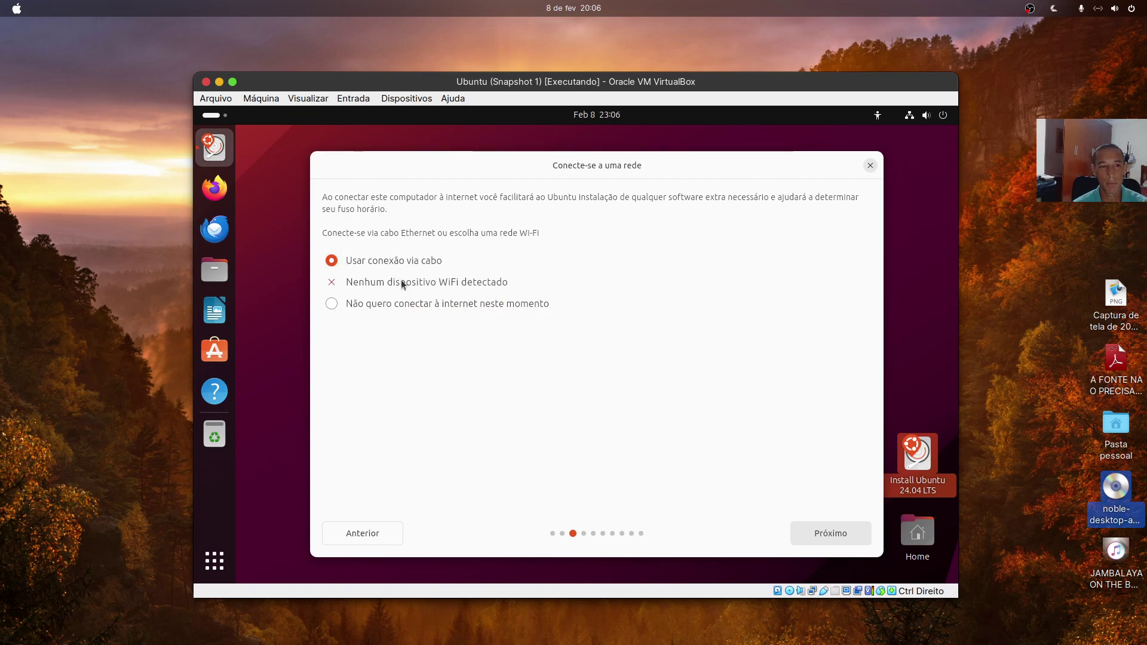
# - Choose Usar conexão via cabo as the installer's network connection and continue to the applications and updates page
pyautogui.click(376, 302)
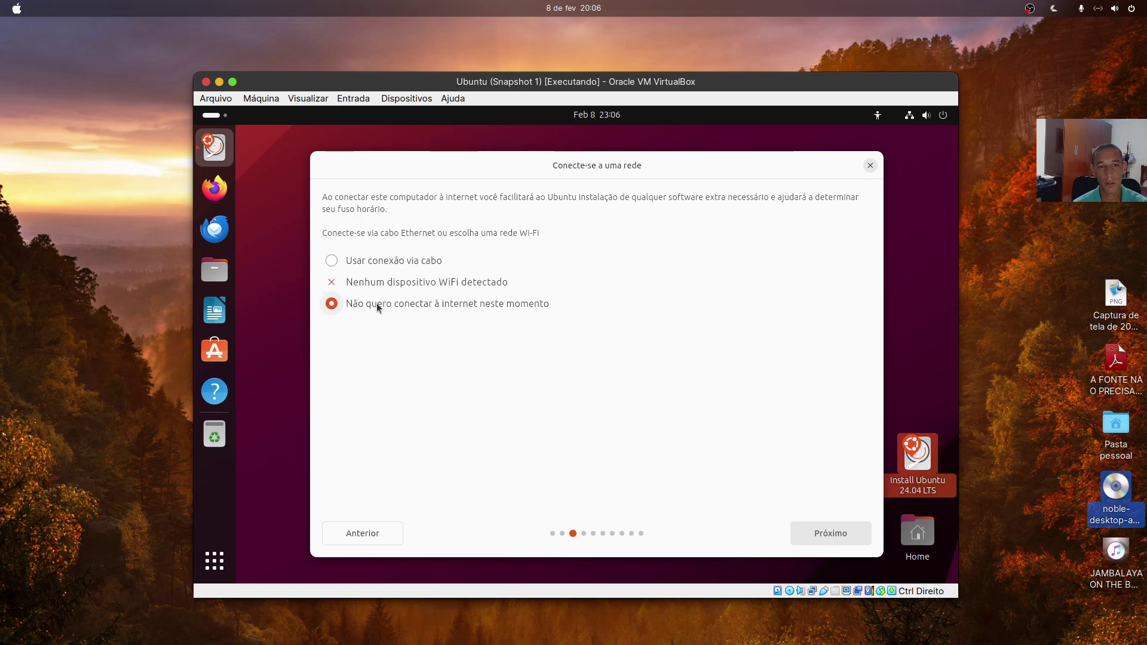
pyautogui.click(377, 261)
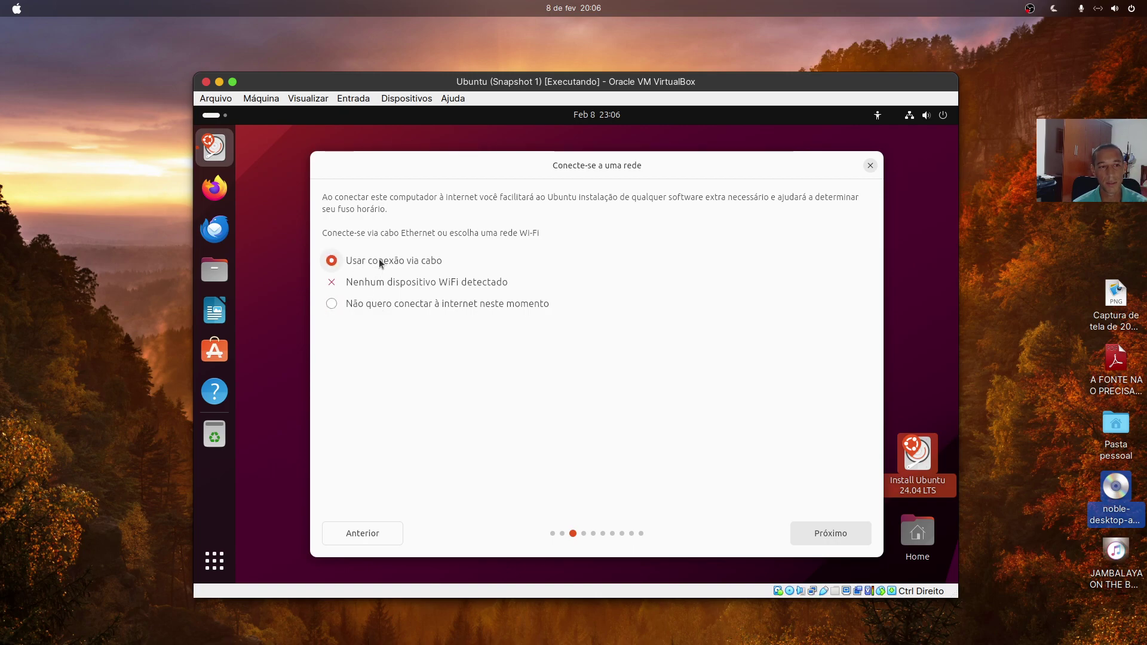
pyautogui.click(833, 533)
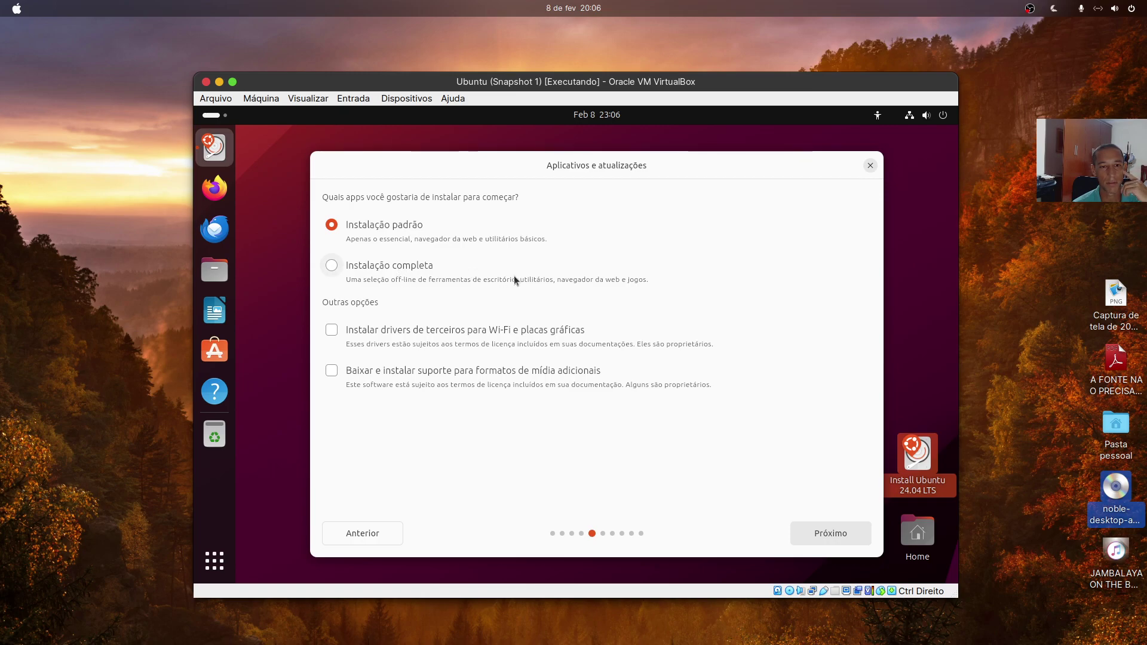
# - Enable installing third-party Wi-Fi and graphics drivers and additional media format support, and continue to the Tipo de instalação page
pyautogui.click(335, 333)
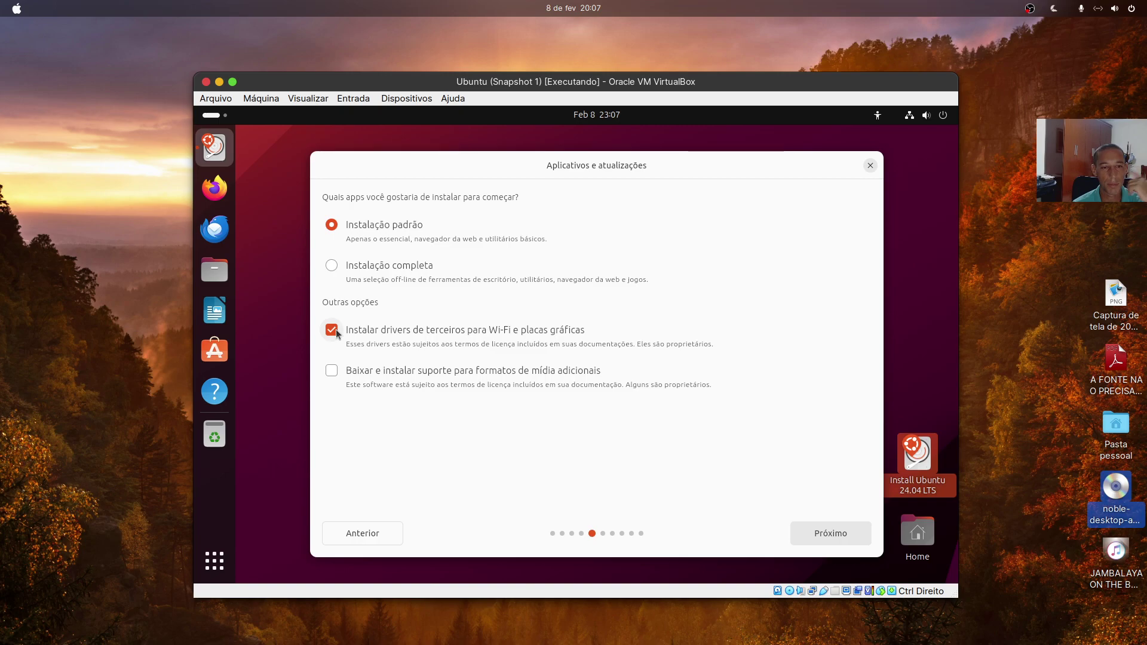
pyautogui.click(414, 332)
pyautogui.click(331, 330)
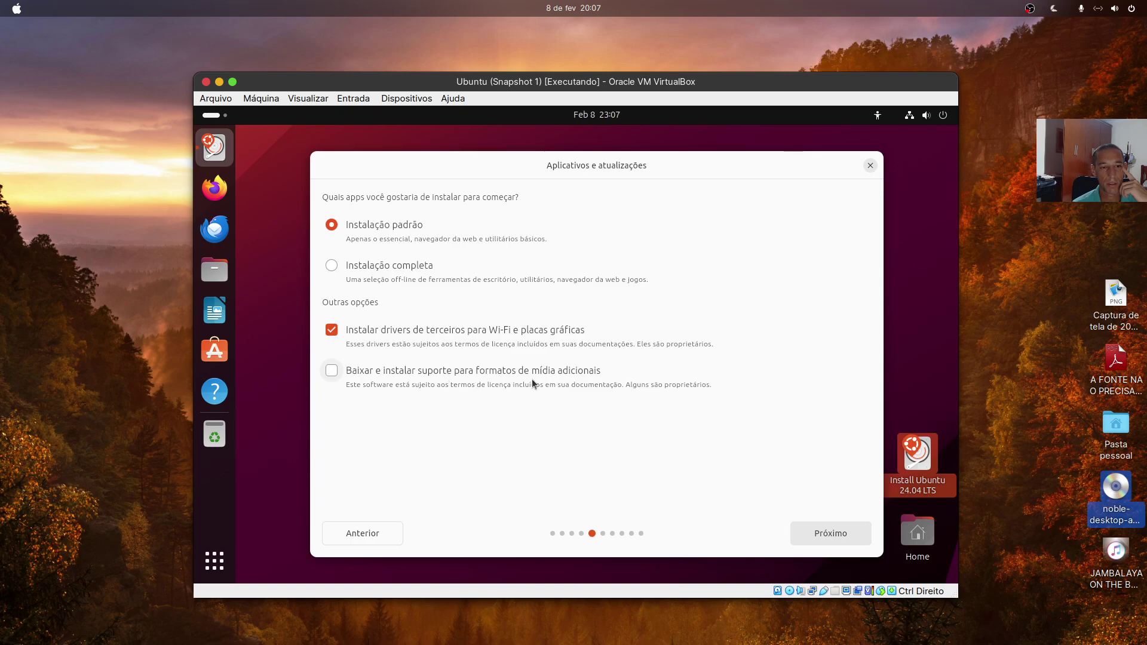
pyautogui.click(332, 372)
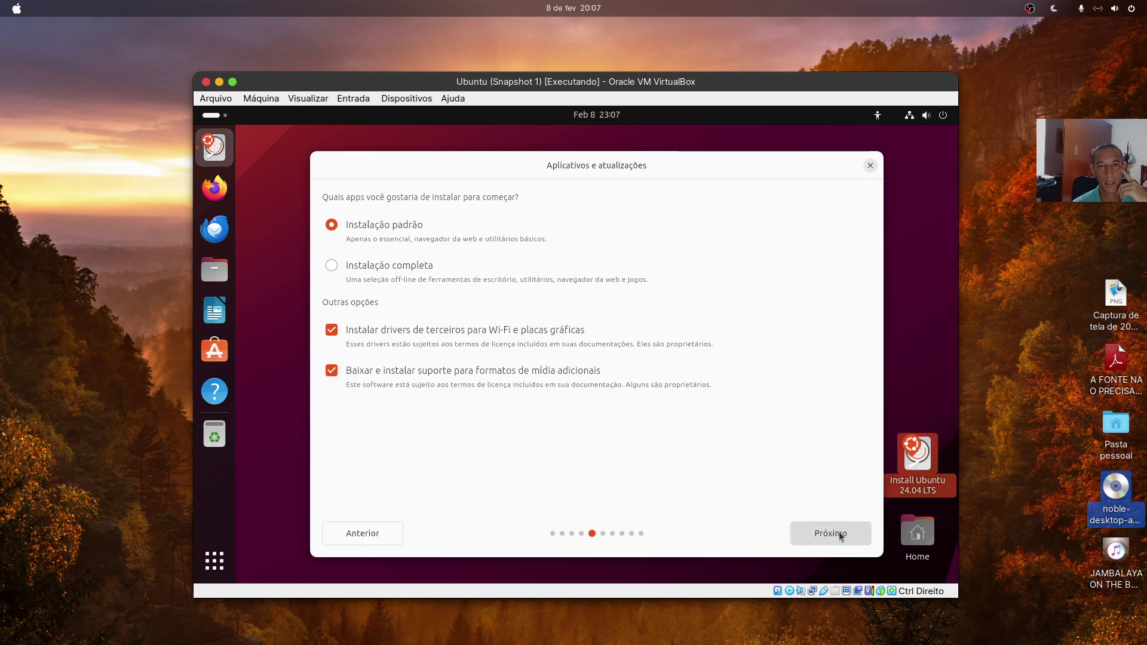
pyautogui.click(329, 371)
pyautogui.click(330, 370)
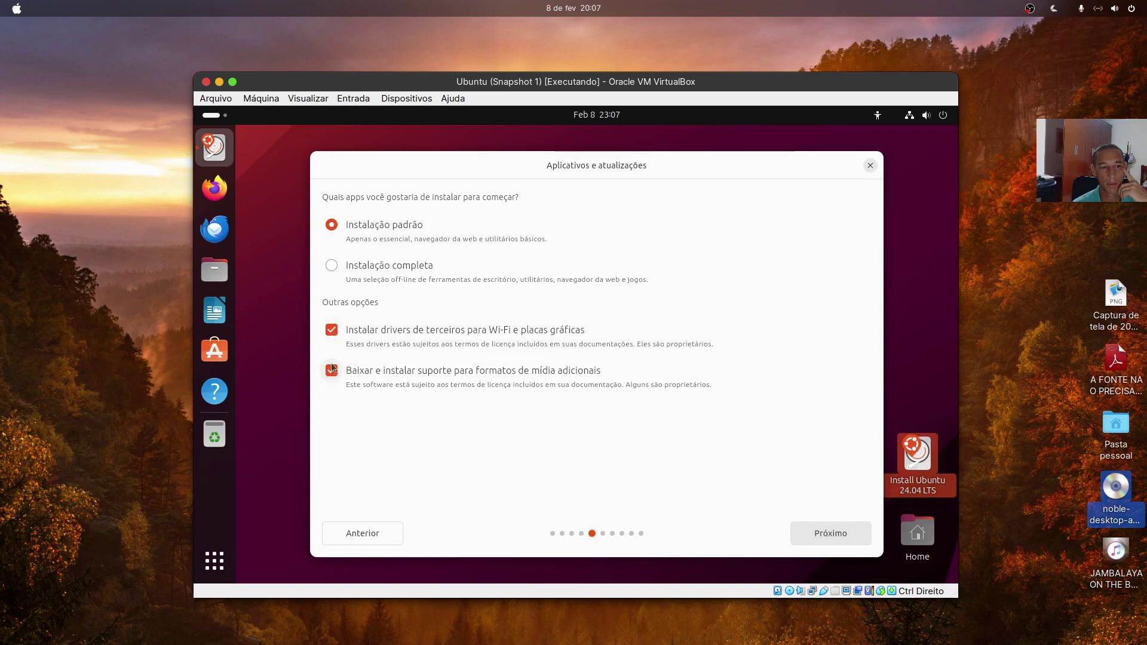
pyautogui.click(836, 524)
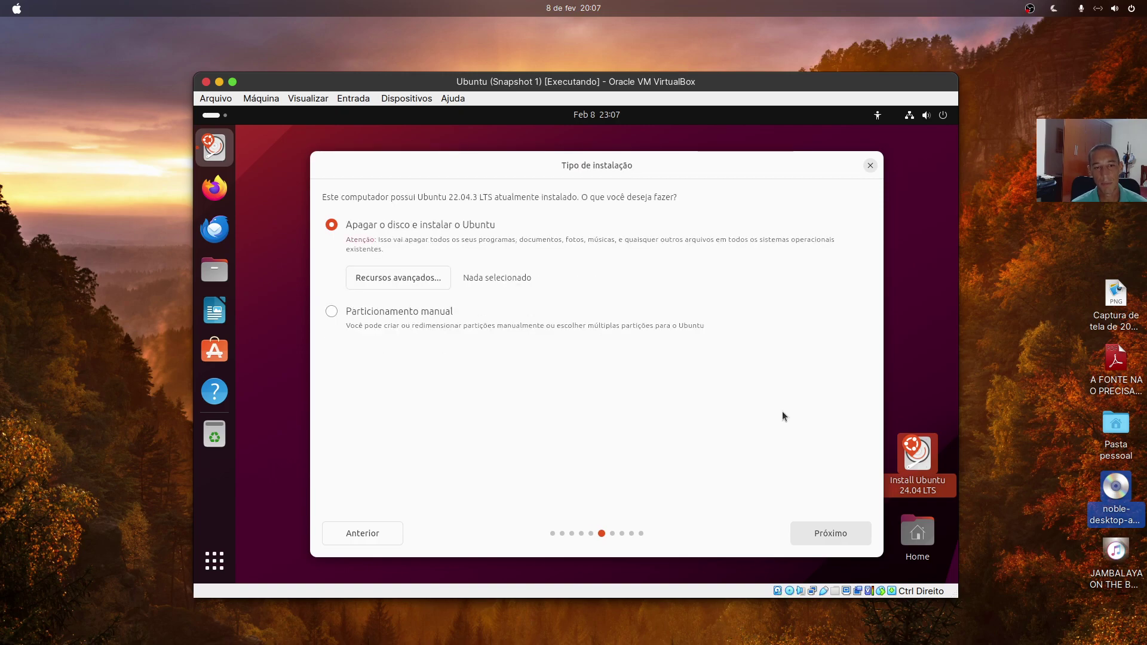
# - Select Particionamento manual as the installation type and close the installer
pyautogui.click(350, 312)
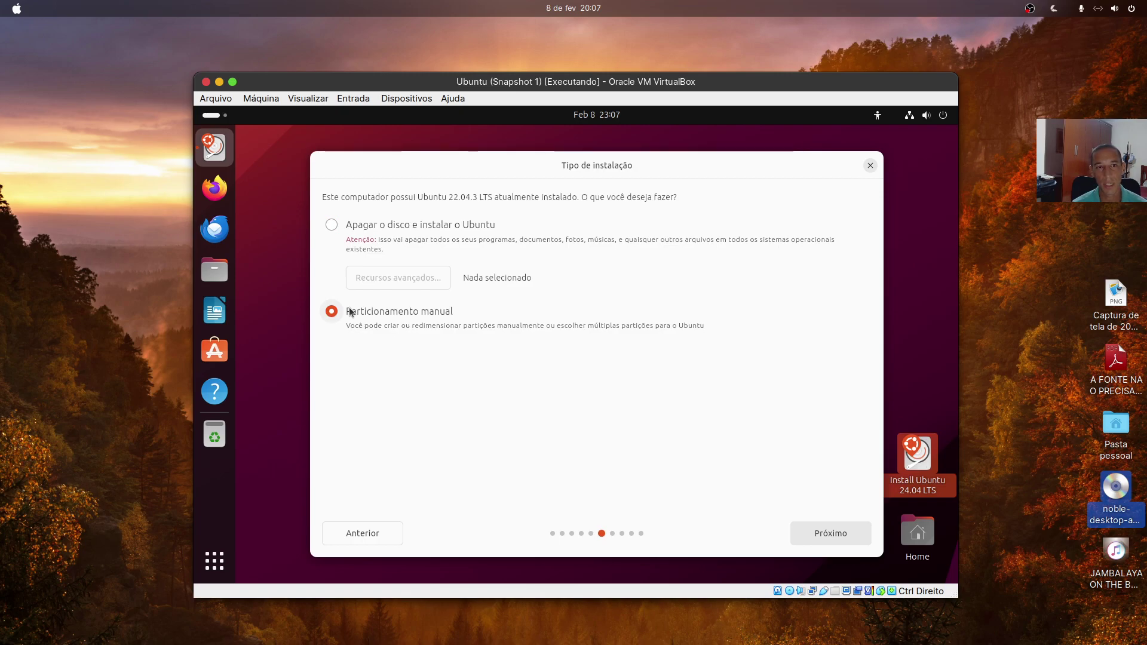
pyautogui.click(870, 166)
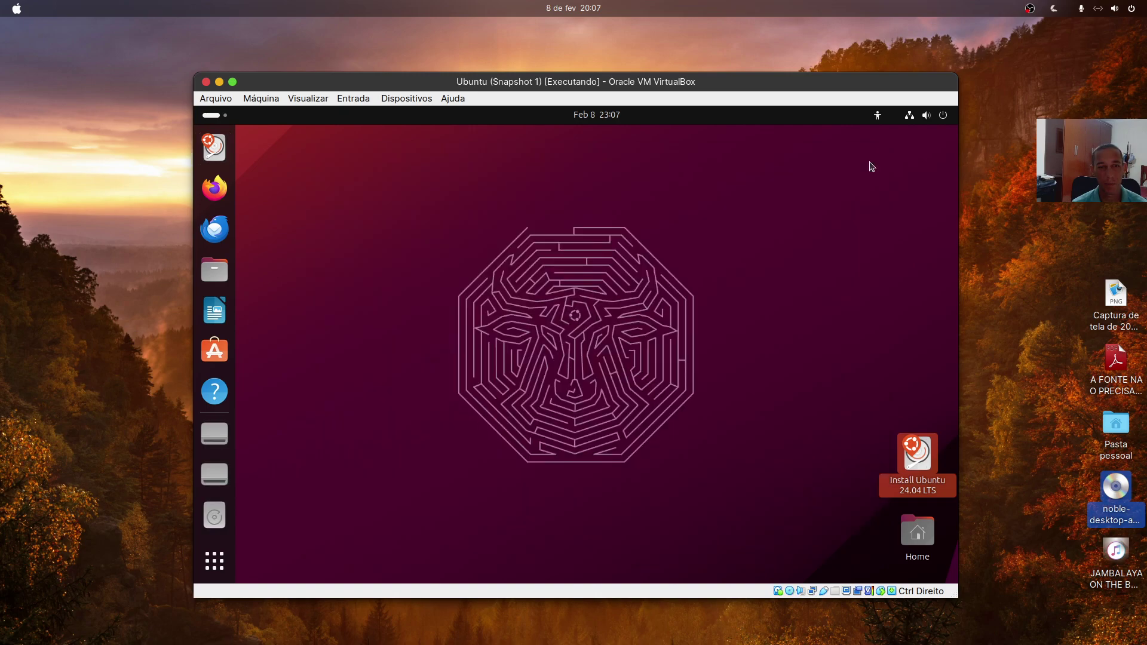
# - Power off the live Ubuntu system and confirm the shutdown
pyautogui.click(932, 119)
pyautogui.moveTo(877, 116)
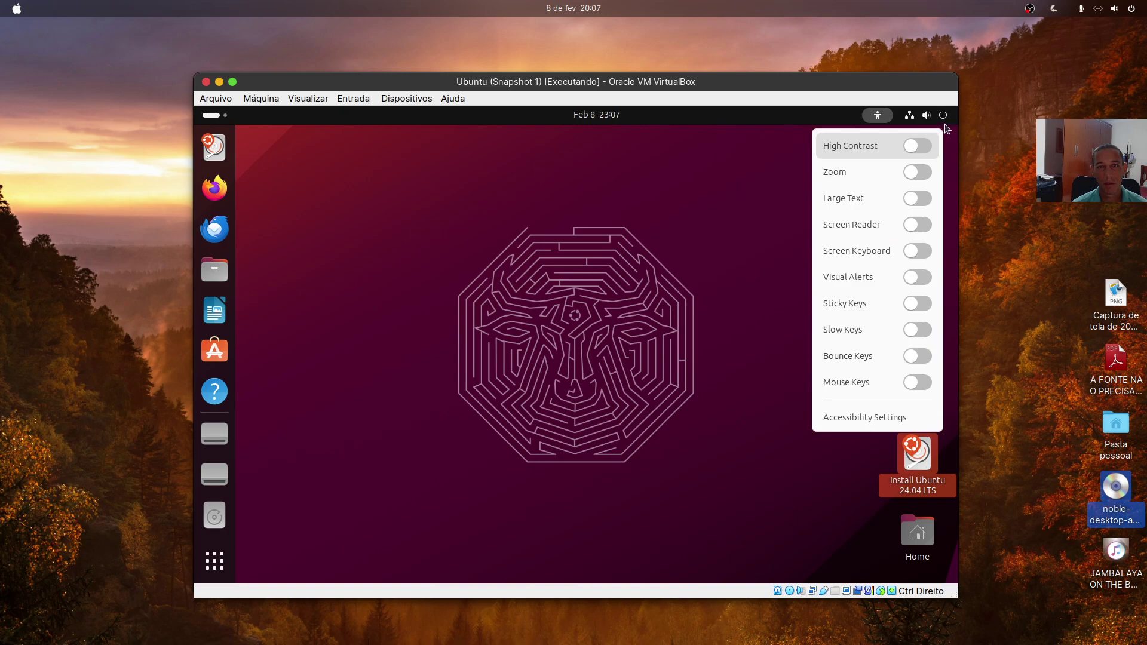
pyautogui.moveTo(934, 122)
pyautogui.click(930, 153)
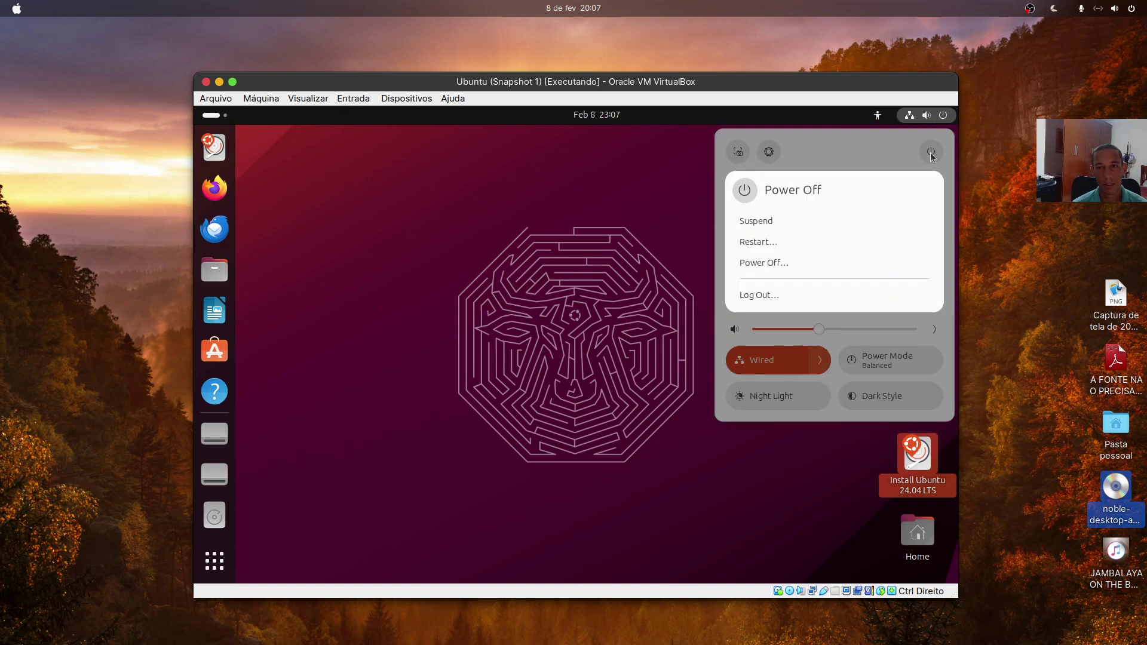
pyautogui.click(764, 263)
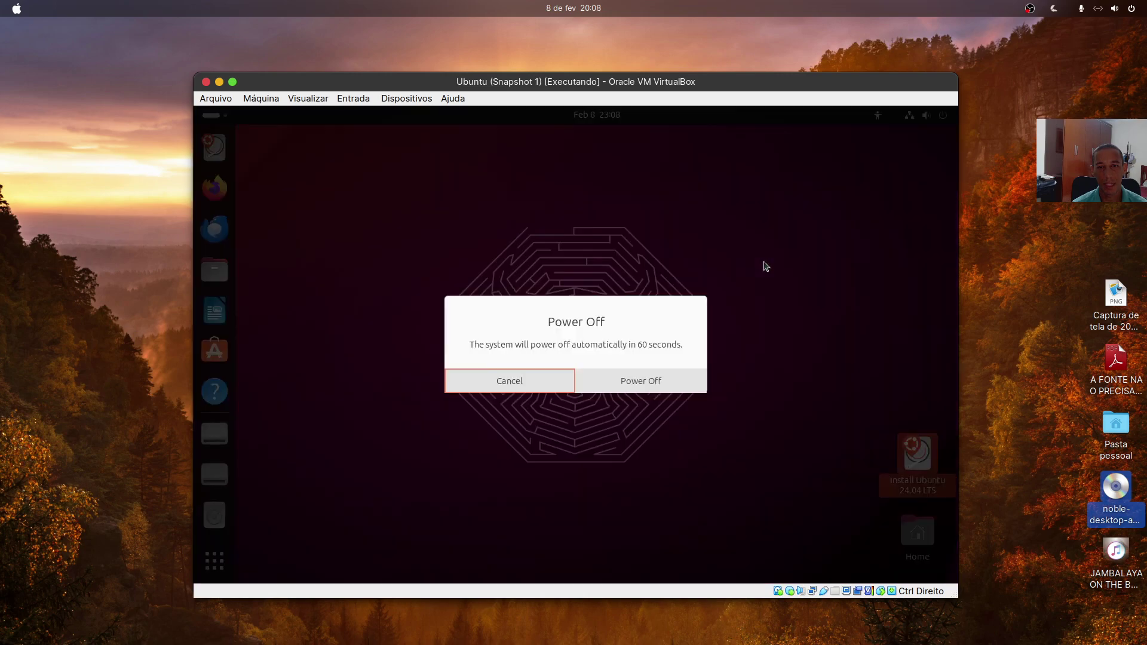
pyautogui.click(651, 382)
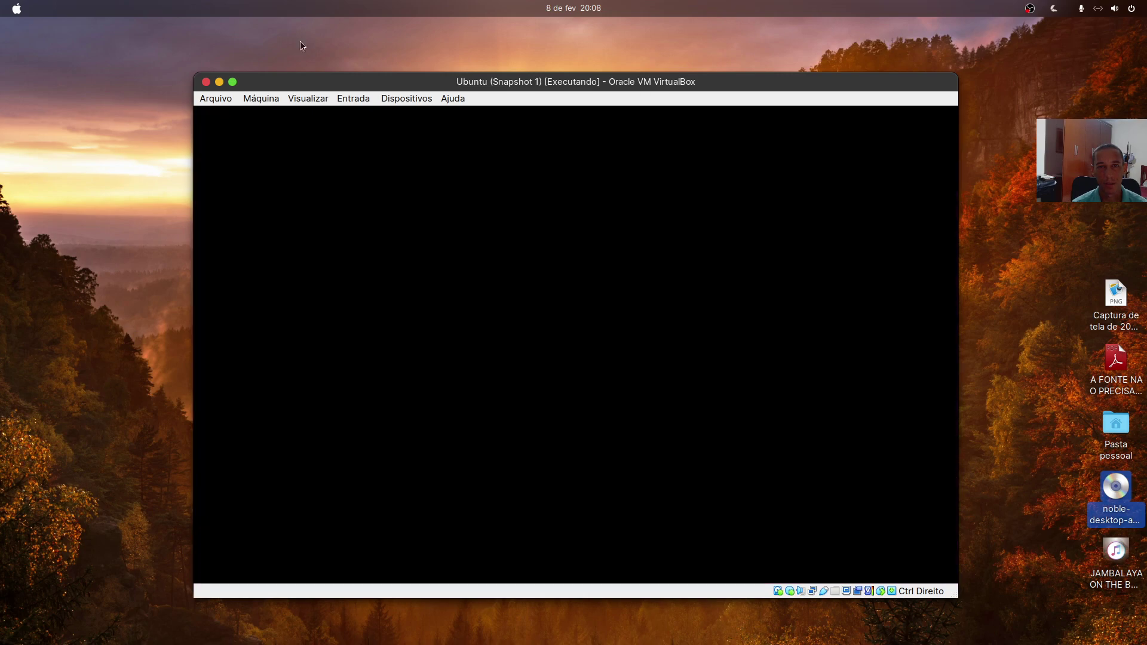
# - Minimise the virtual machine and VirtualBox manager windows, then restore the virtual machine window and close it
pyautogui.click(220, 83)
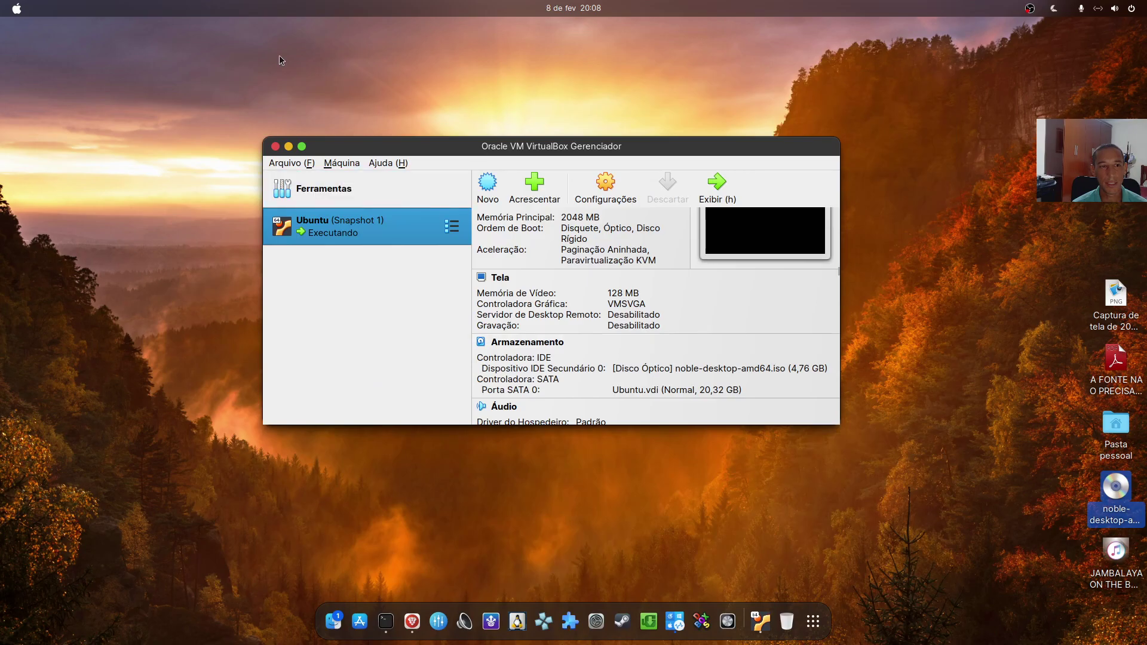
pyautogui.click(288, 147)
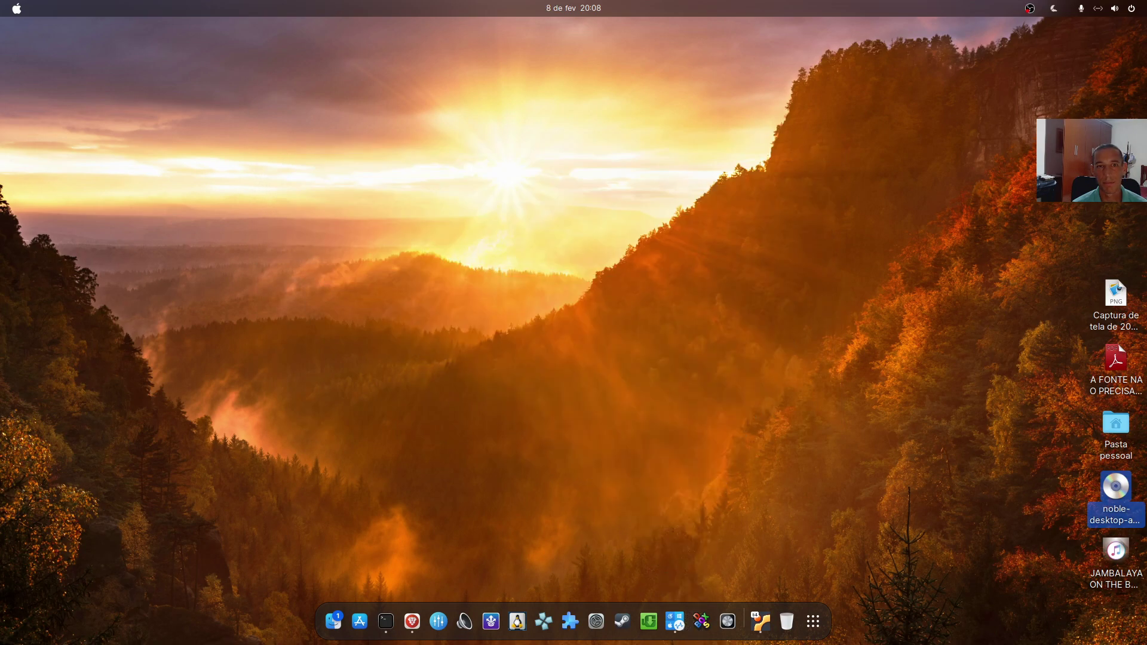
pyautogui.moveTo(2, 4)
pyautogui.click(770, 622)
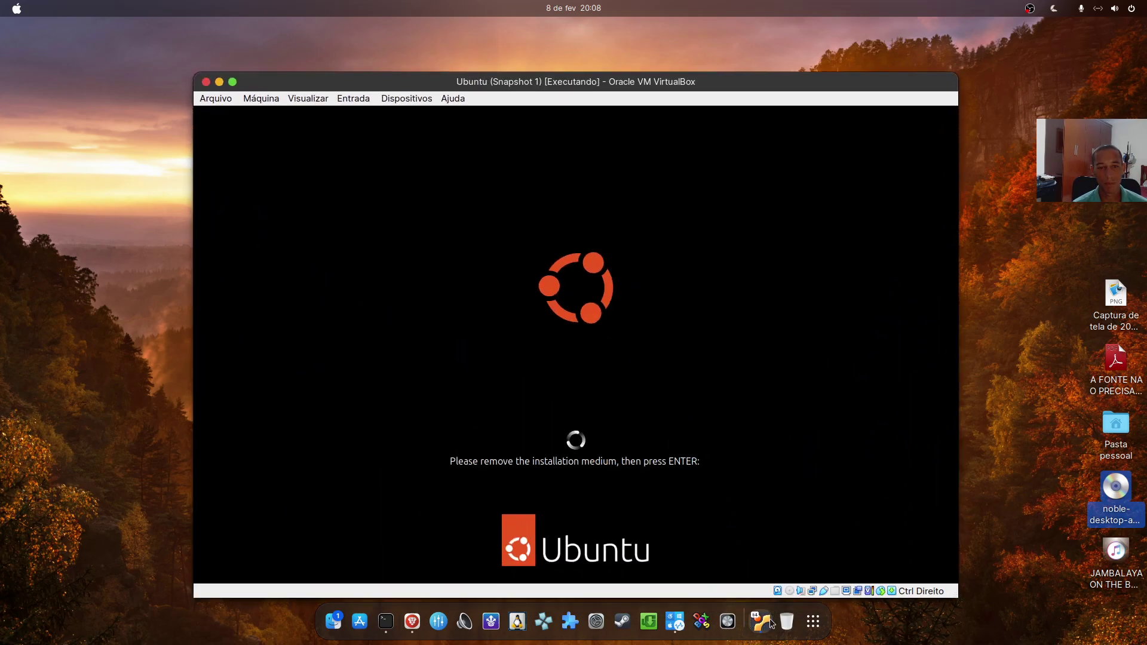
pyautogui.click(207, 81)
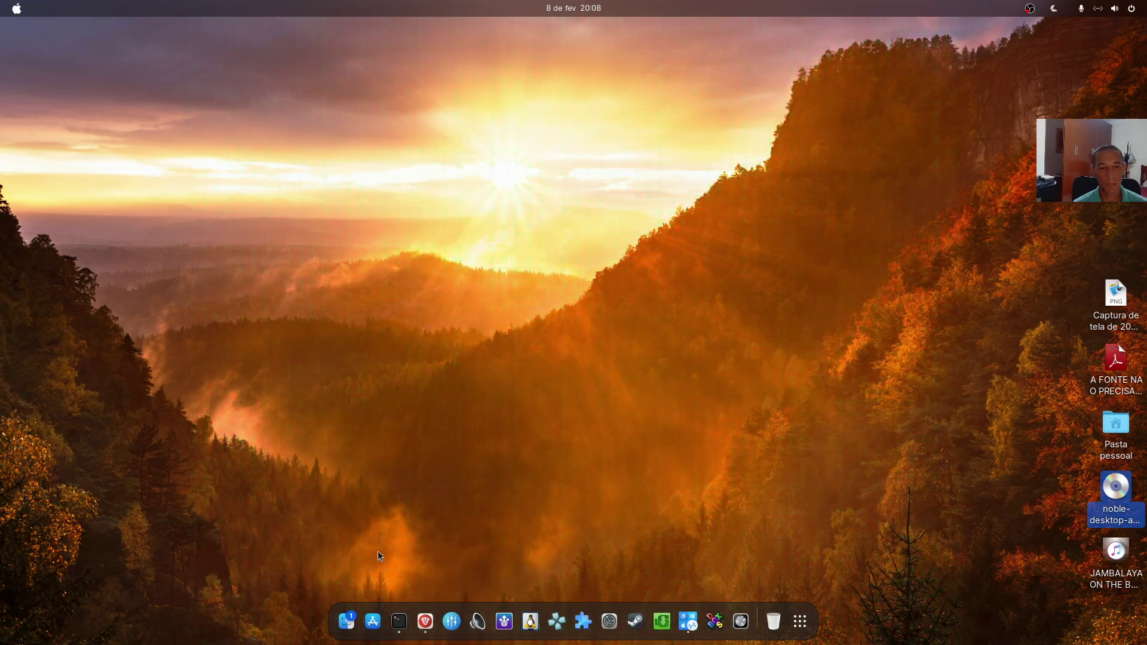
# - Bring up the browser with the DistroWatch Ubuntu page, minimise it and clear the icon selection on the host desktop
pyautogui.click(424, 622)
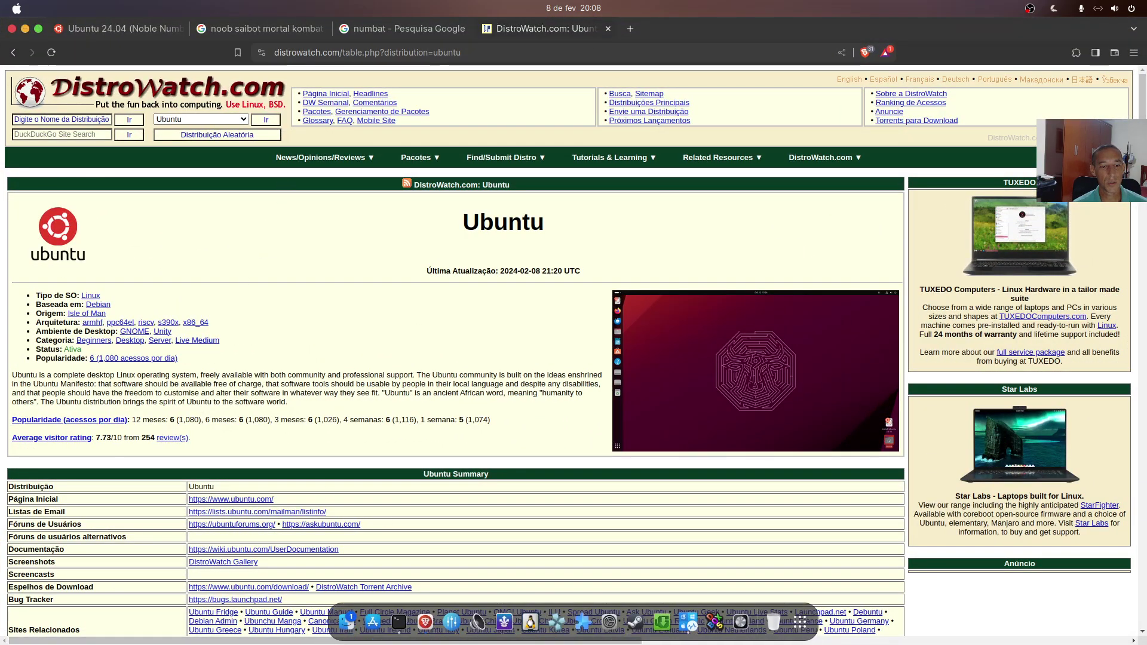
pyautogui.click(25, 29)
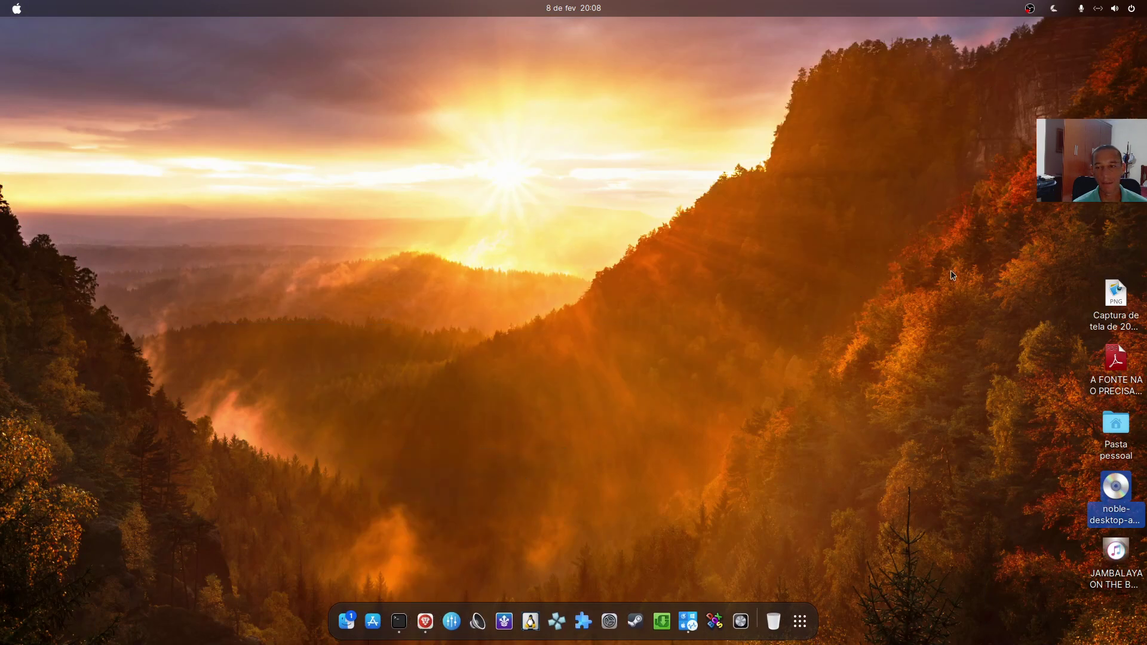
pyautogui.click(967, 359)
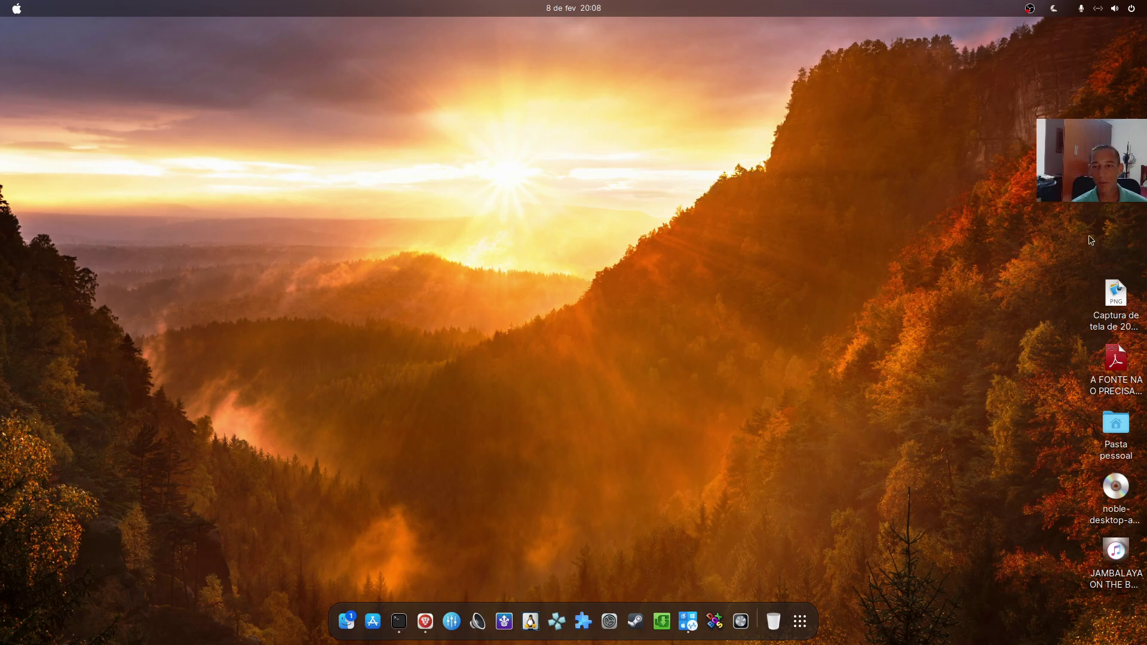
pyautogui.moveTo(1041, 284); pyautogui.dragTo(1140, 597)
pyautogui.click(909, 503)
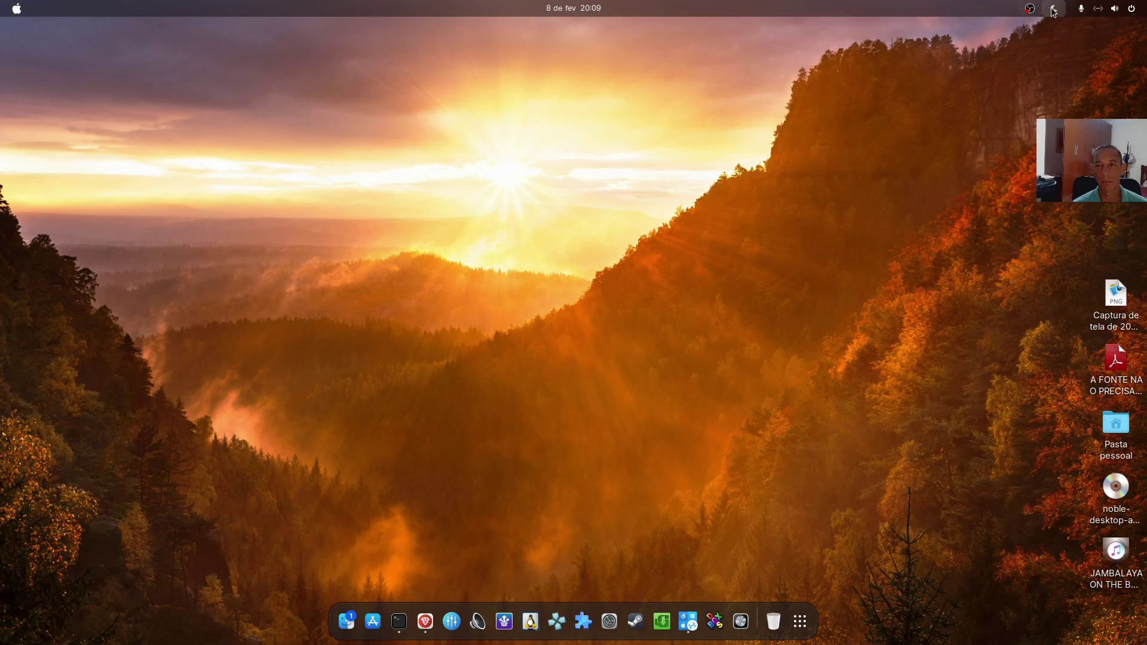
# - Open the host system's settings and look through the pages from Rede and Monitores to Som, Energia, Multitarefas and Aparência
pyautogui.click(1113, 10)
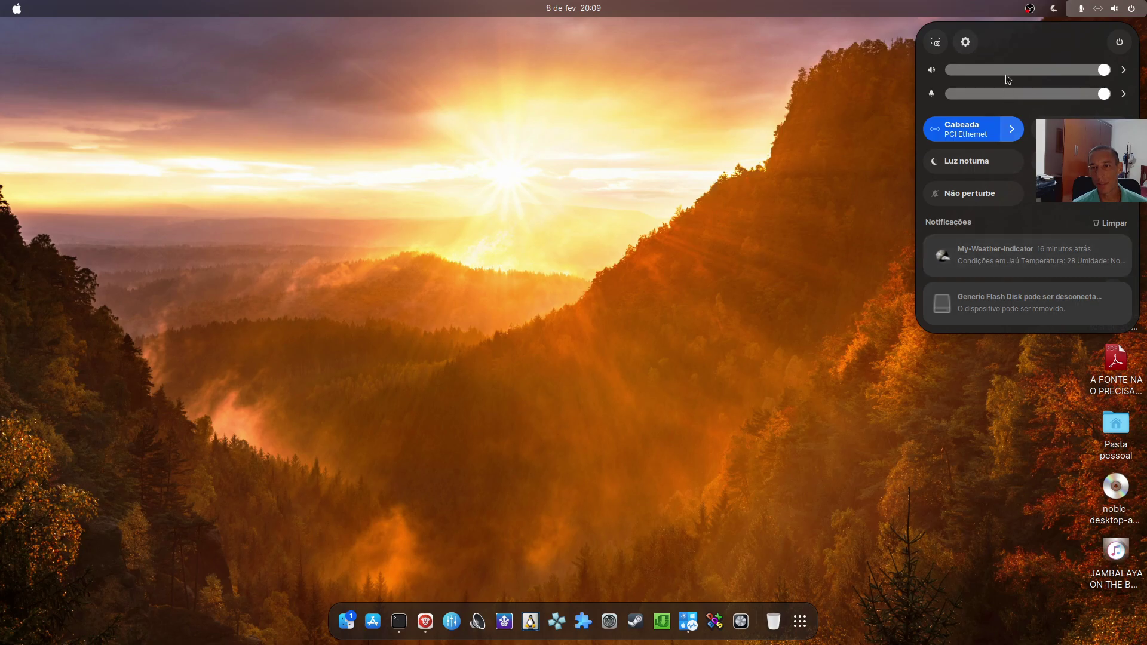
pyautogui.click(965, 43)
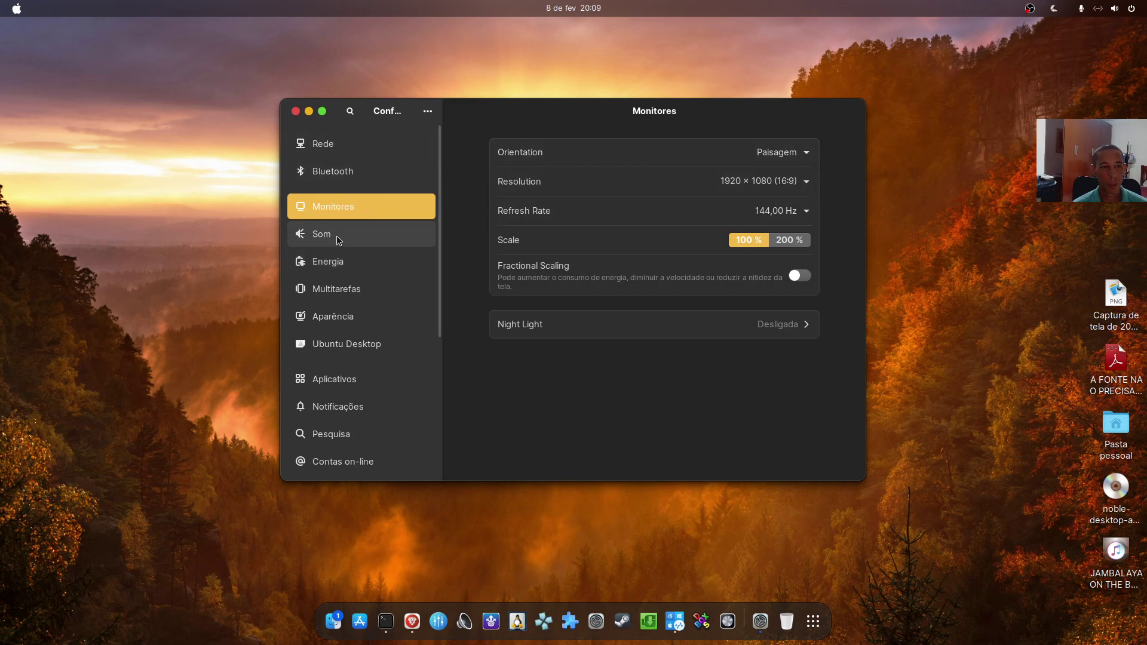
pyautogui.click(343, 142)
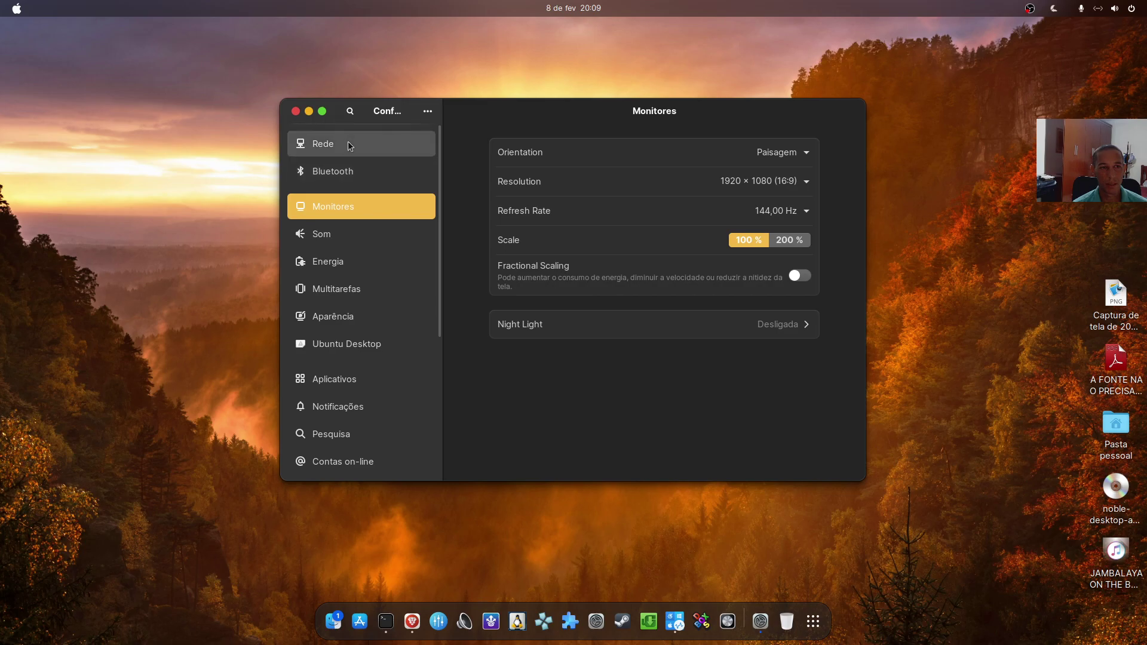
pyautogui.click(350, 183)
pyautogui.click(332, 203)
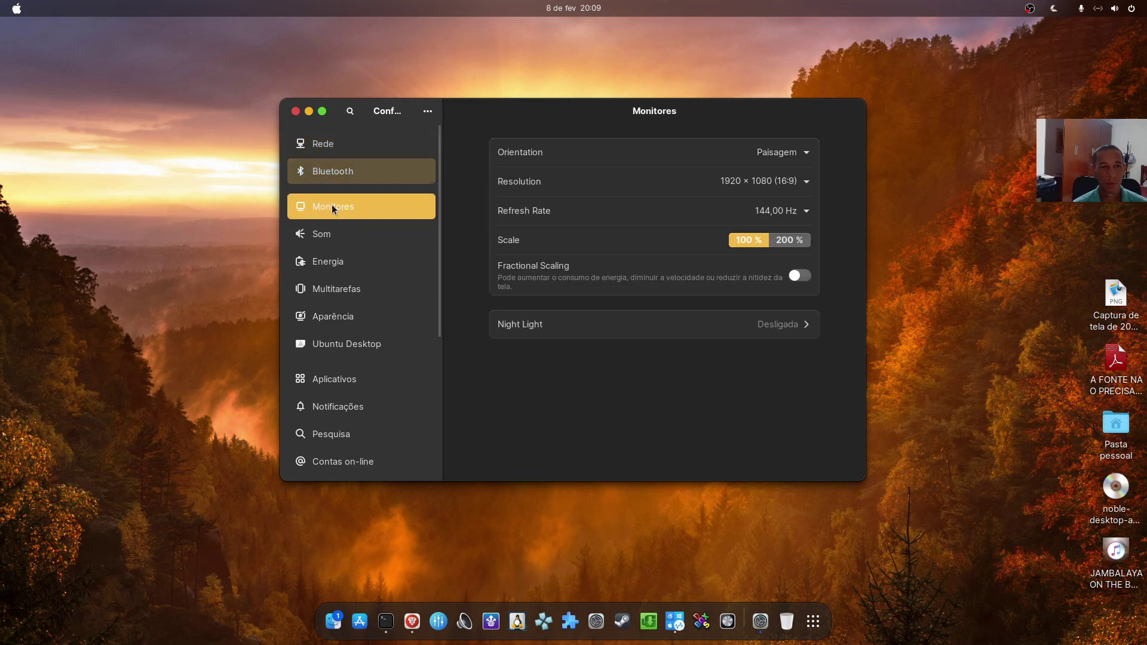
pyautogui.click(330, 244)
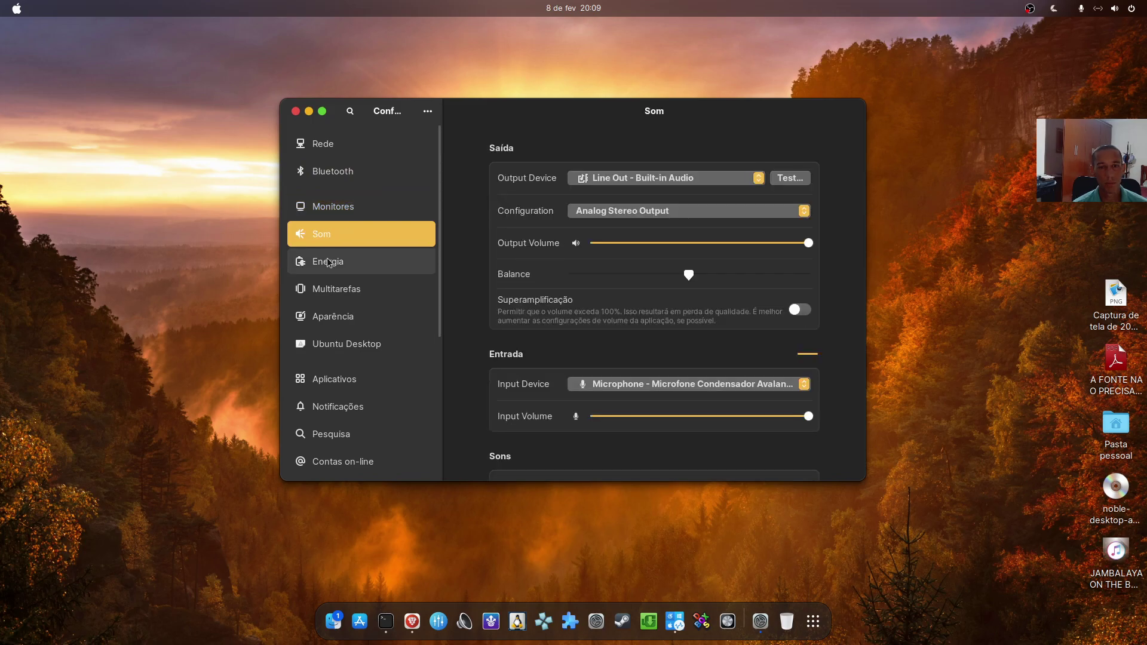
pyautogui.click(328, 271)
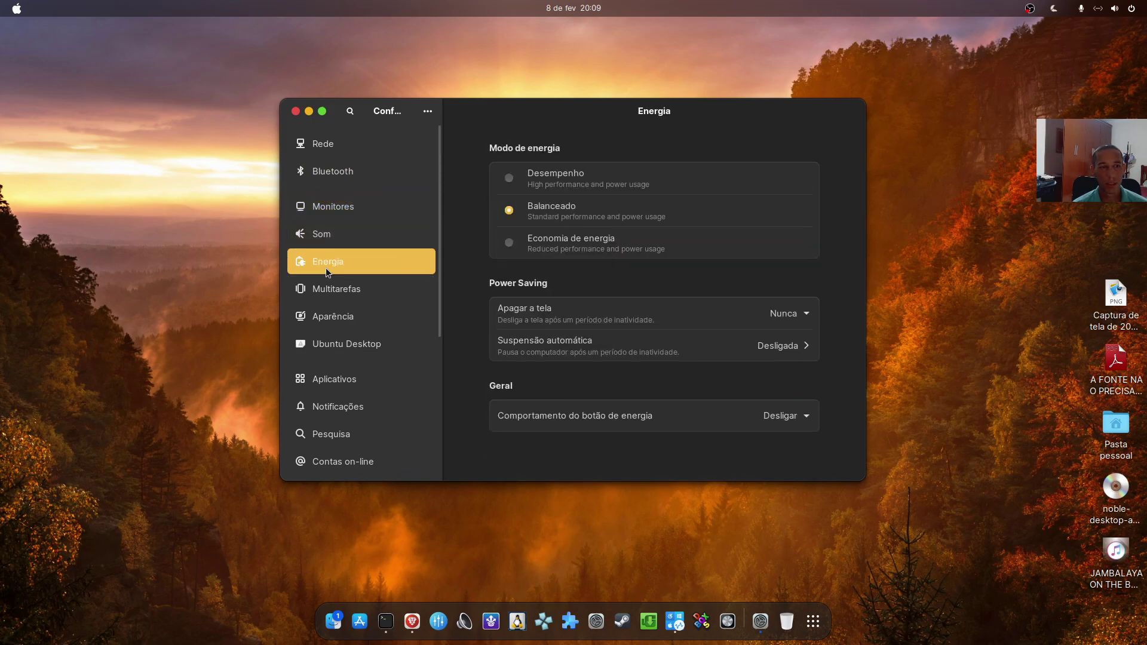
pyautogui.click(327, 291)
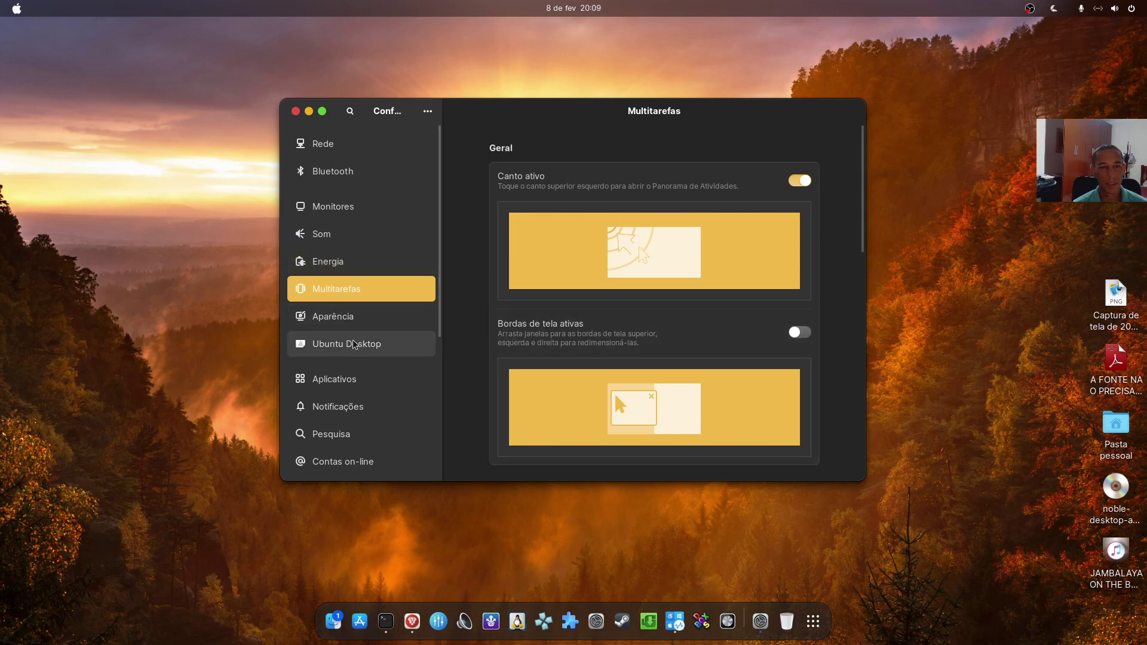
pyautogui.click(338, 316)
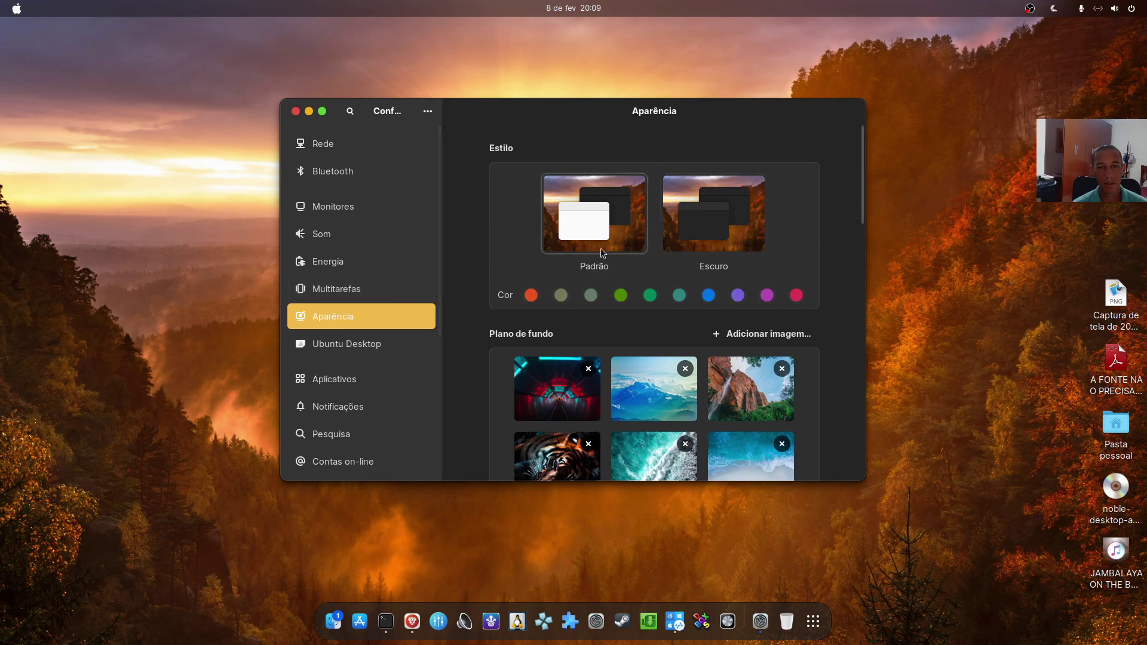
pyautogui.scroll(-3, 847, 264)
pyautogui.scroll(3, 848, 264)
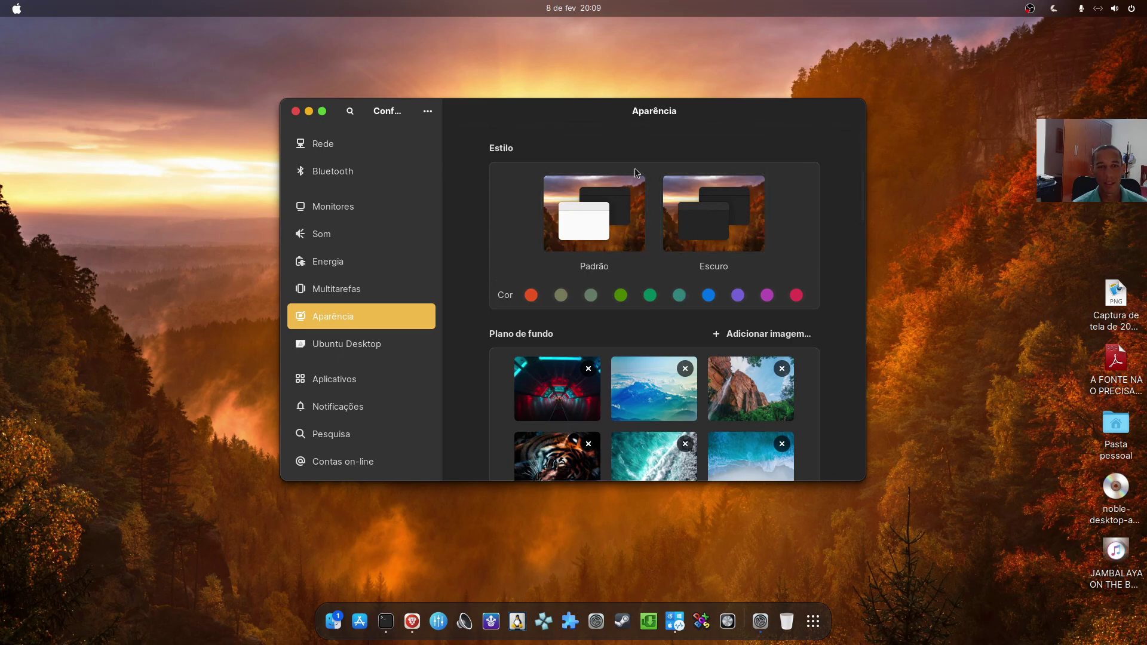
# - Open the Pasta pessoal folder in the file manager and move the settings window aside so both are visible
pyautogui.click(693, 218)
pyautogui.click(334, 621)
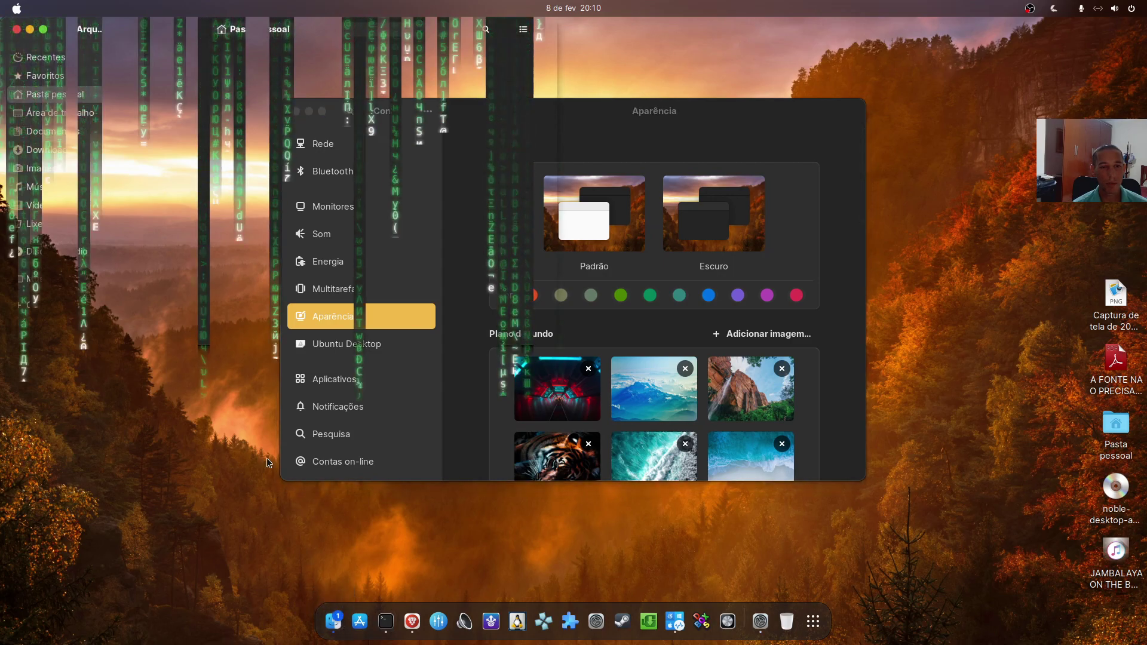
pyautogui.moveTo(713, 115); pyautogui.dragTo(929, 95)
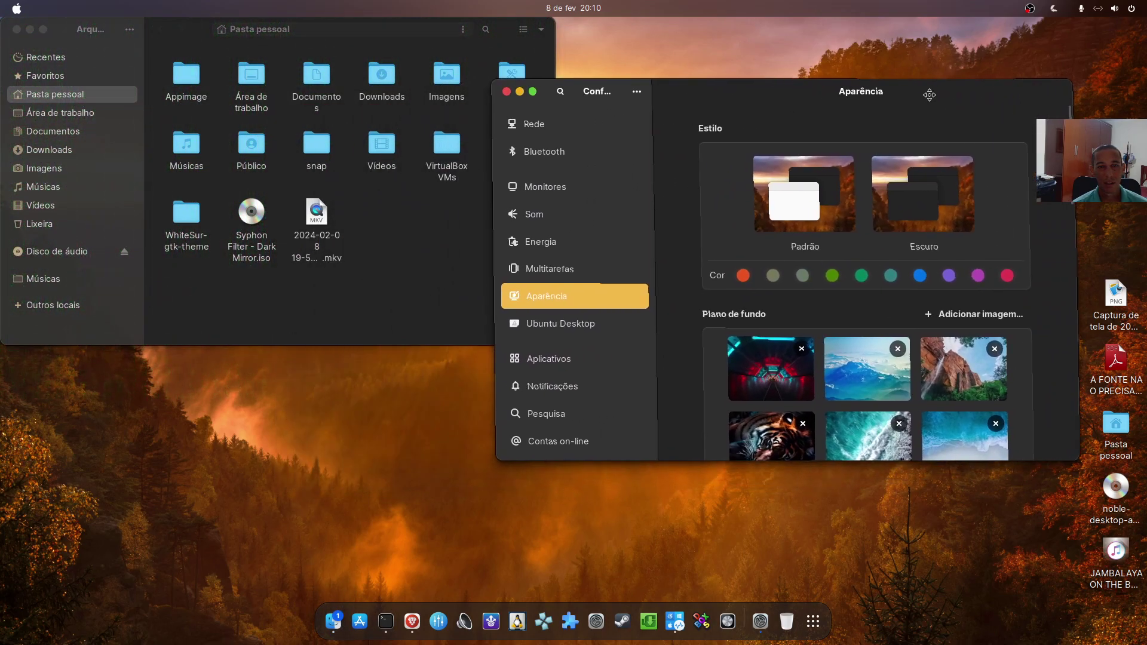
# - Try several accent colours in the Aparência settings, starting with orange, and apply the crimson one at the end of the row
pyautogui.click(734, 276)
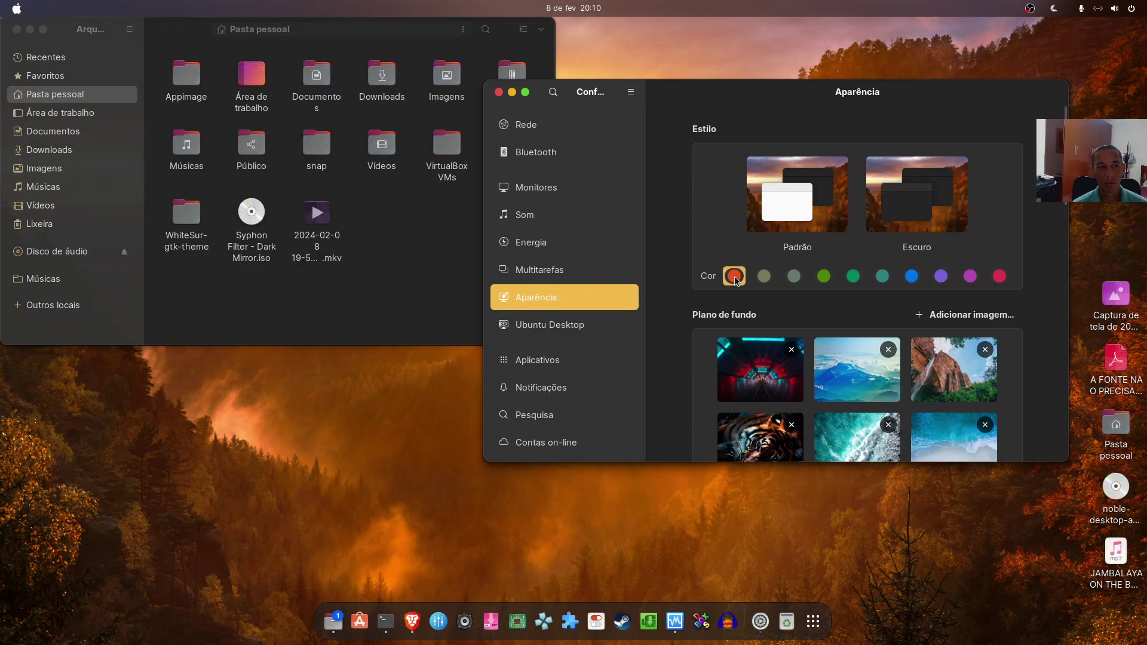
pyautogui.click(767, 274)
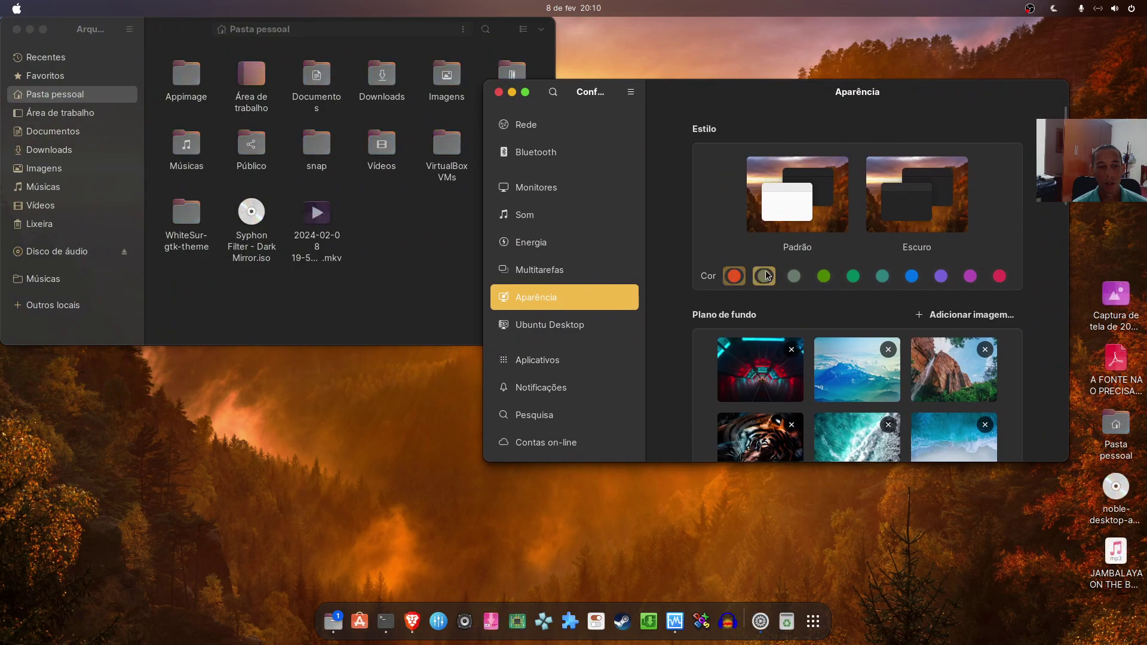
pyautogui.click(793, 278)
pyautogui.click(826, 282)
pyautogui.click(856, 285)
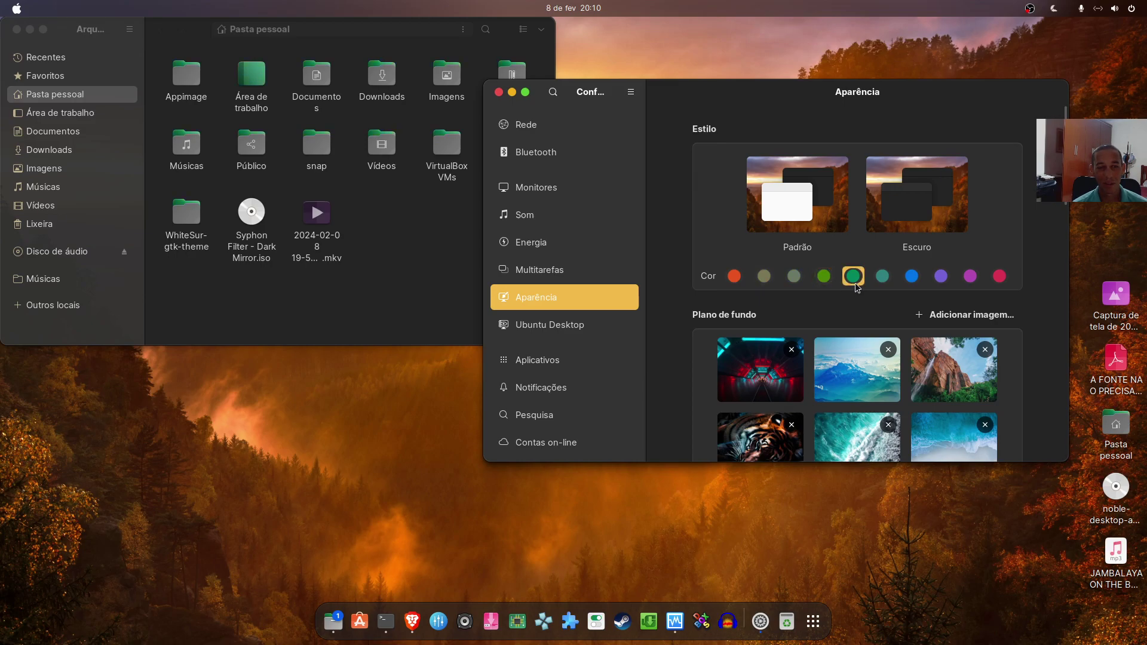
pyautogui.click(881, 280)
pyautogui.click(912, 277)
pyautogui.click(999, 278)
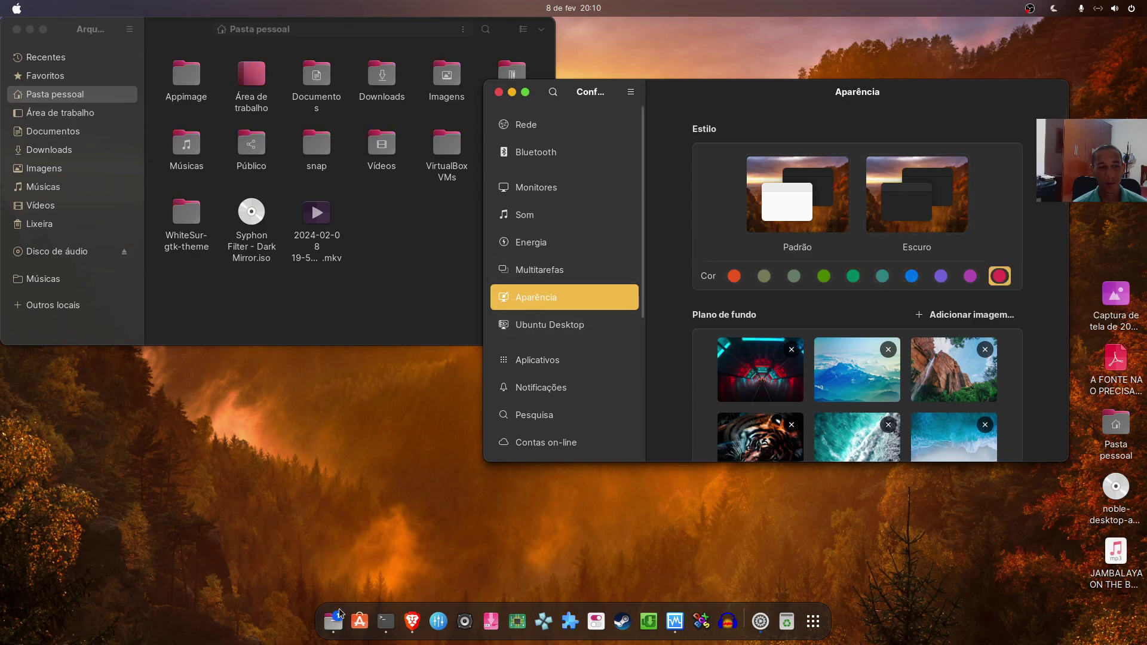
# - Open the overview of installed applications on the host desktop
pyautogui.click(815, 623)
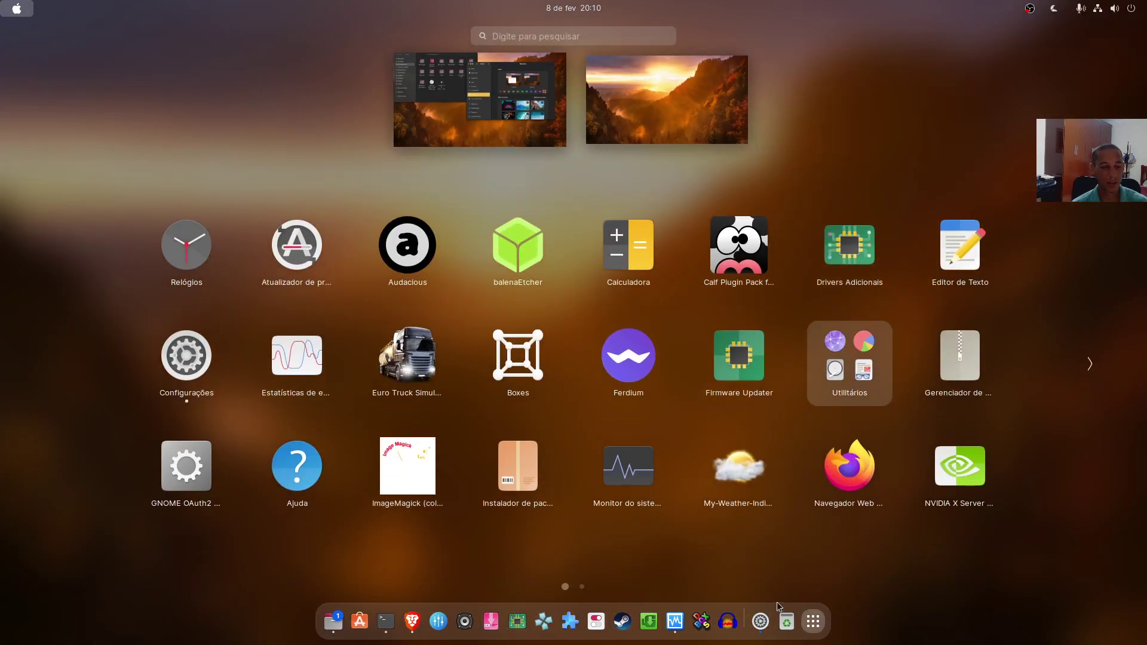
pyautogui.write('ext')
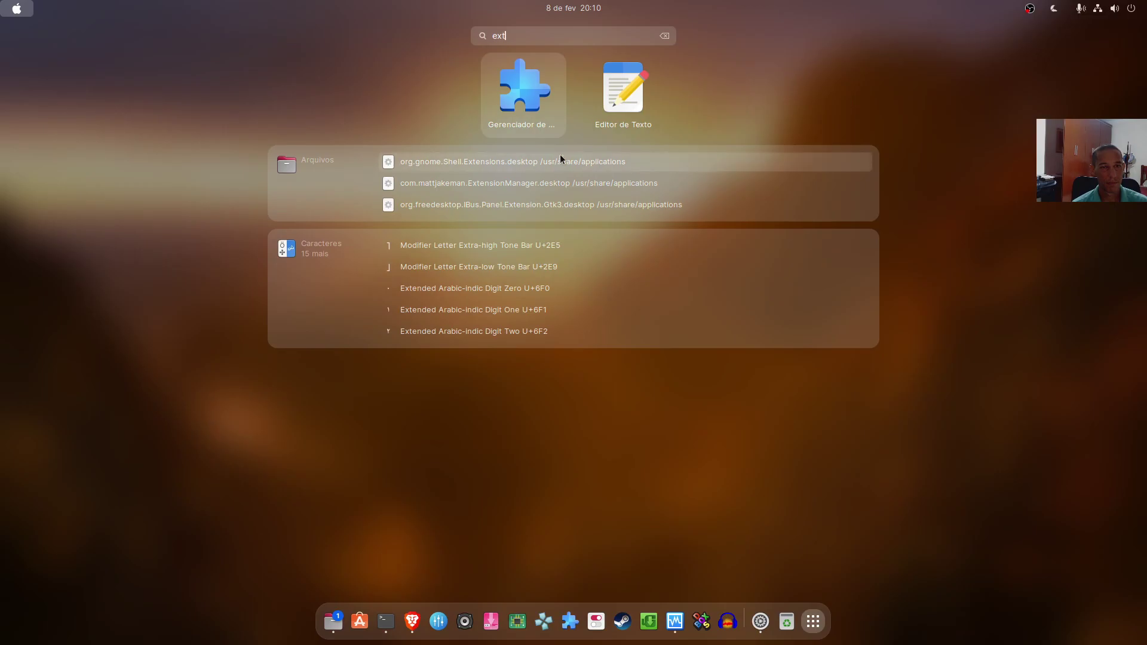
pyautogui.press('BackSpace')
pyautogui.press('BackSpace')
pyautogui.press('BackSpace')
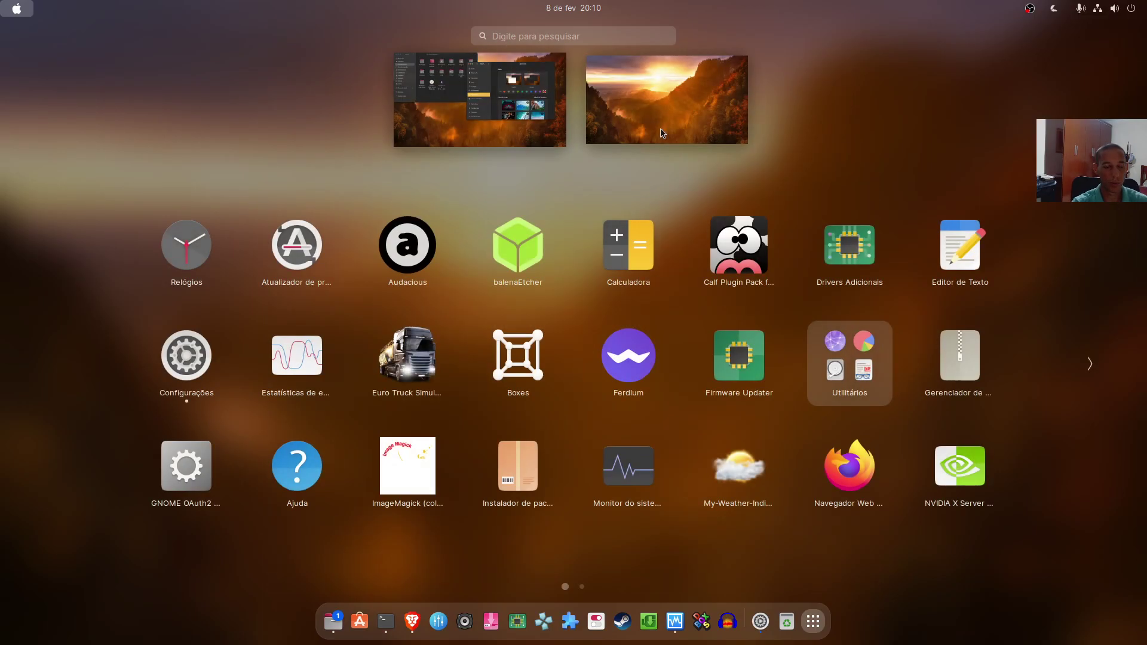
# - Search the applications for "apar", launch Ajustes and open its Aparência page
pyautogui.write('apar')
pyautogui.press('Return')
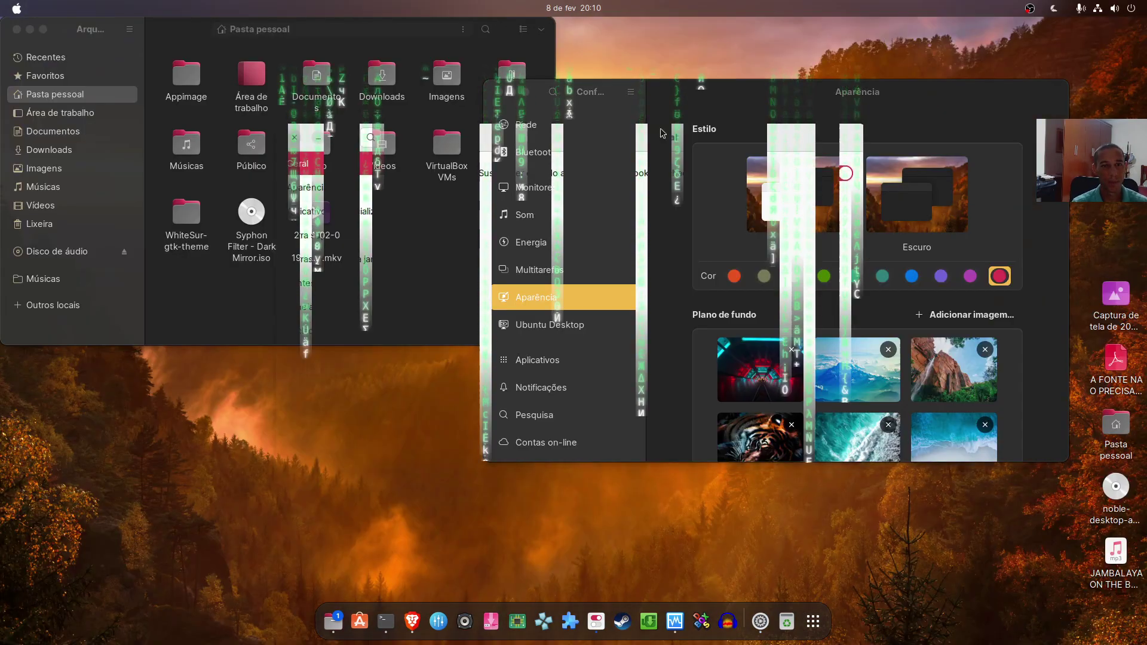
pyautogui.click(351, 189)
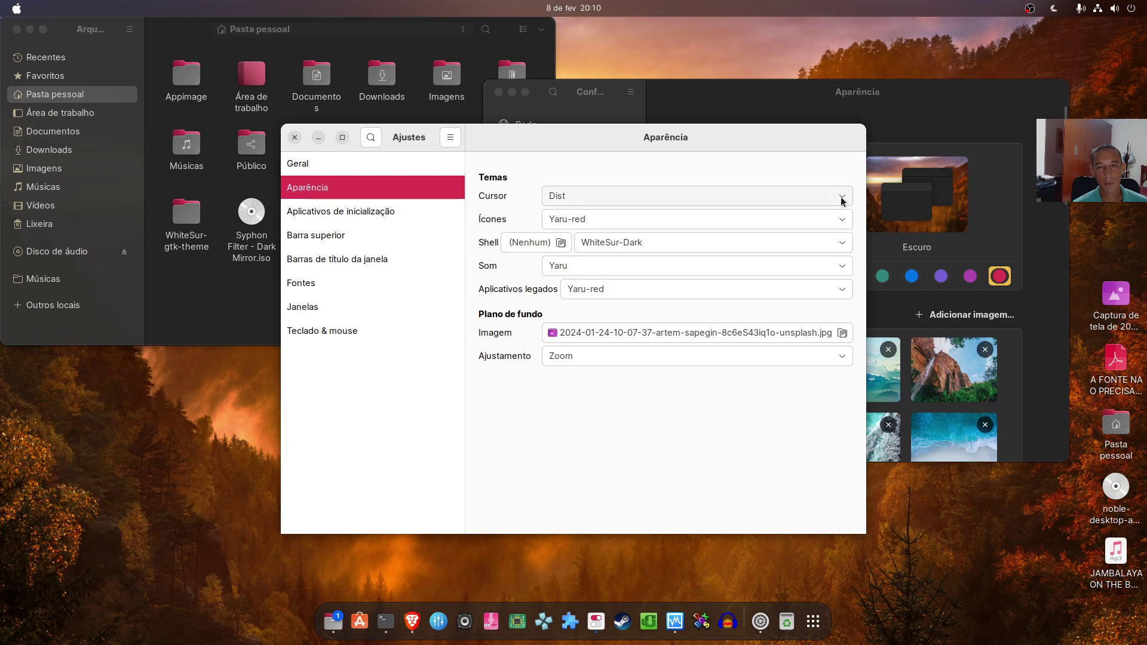
# - Set the Ícones theme to Cupertino-Sonoma
pyautogui.click(843, 217)
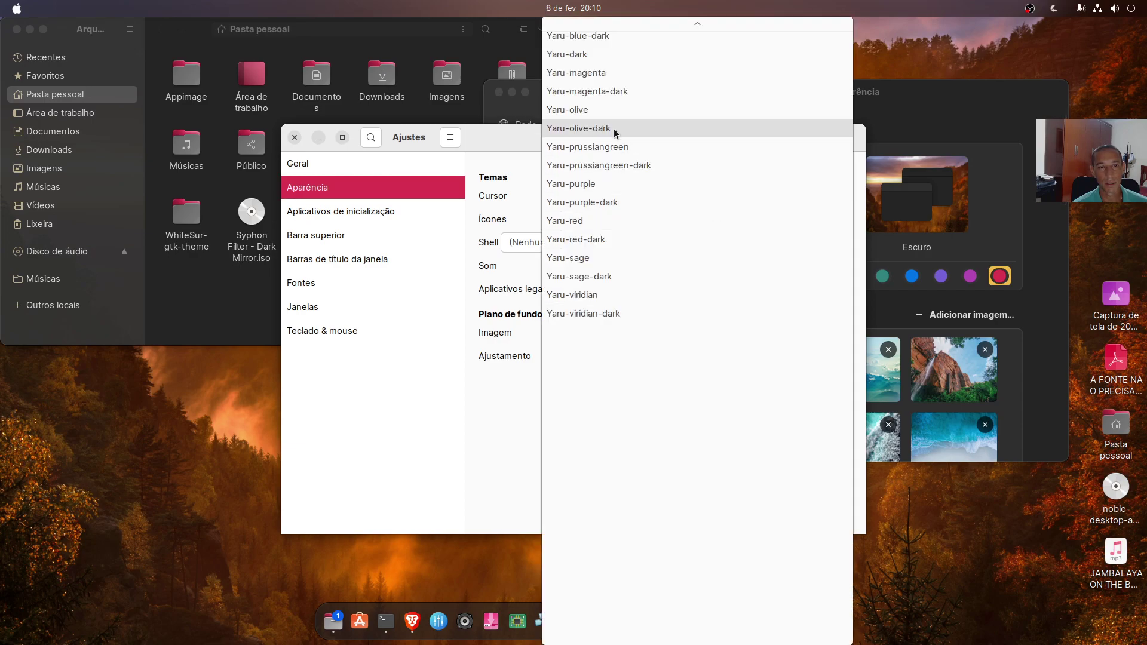
pyautogui.moveTo(698, 22)
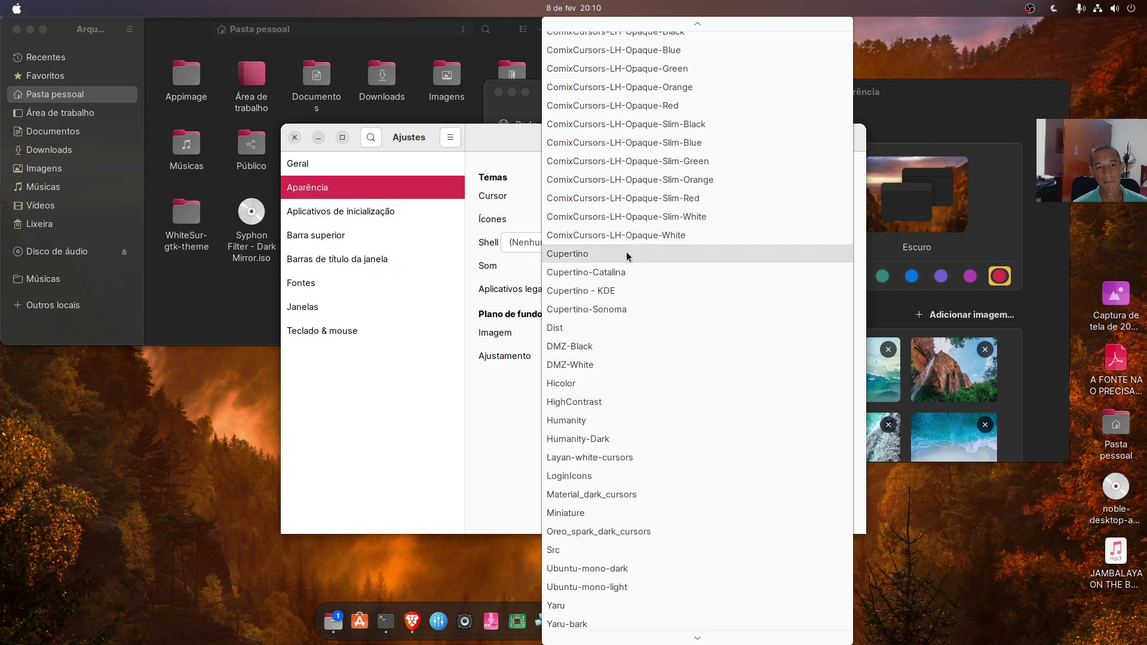
pyautogui.click(615, 308)
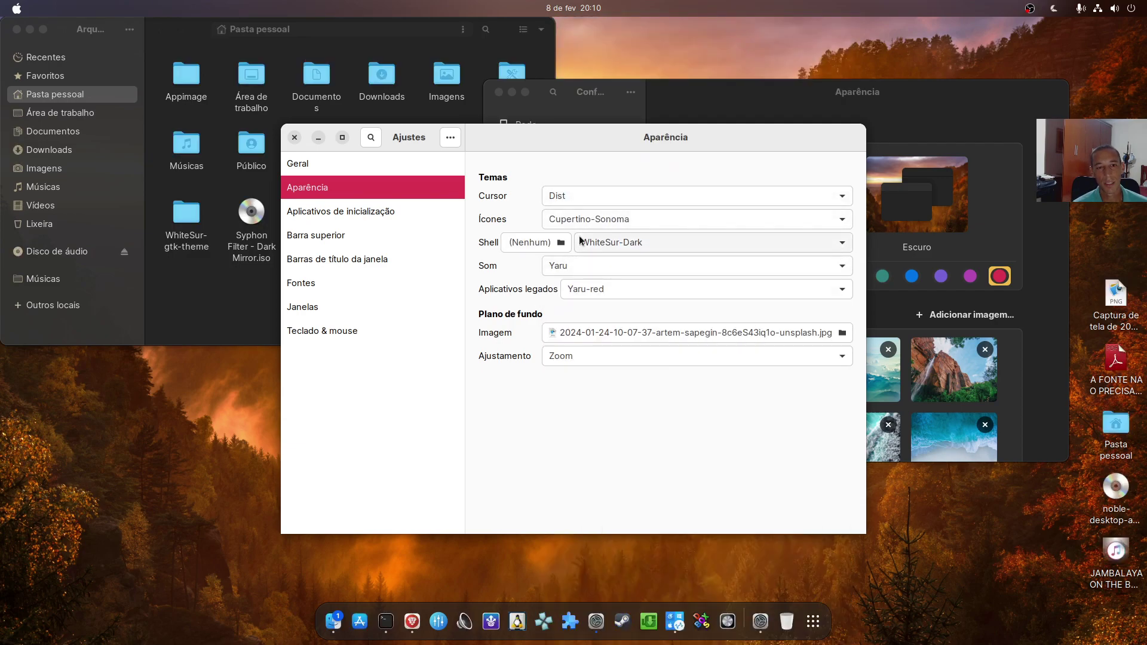
# - Set the Aplicativos legados theme to WhiteSur-Dark, and close the Ajustes and file manager windows
pyautogui.click(841, 299)
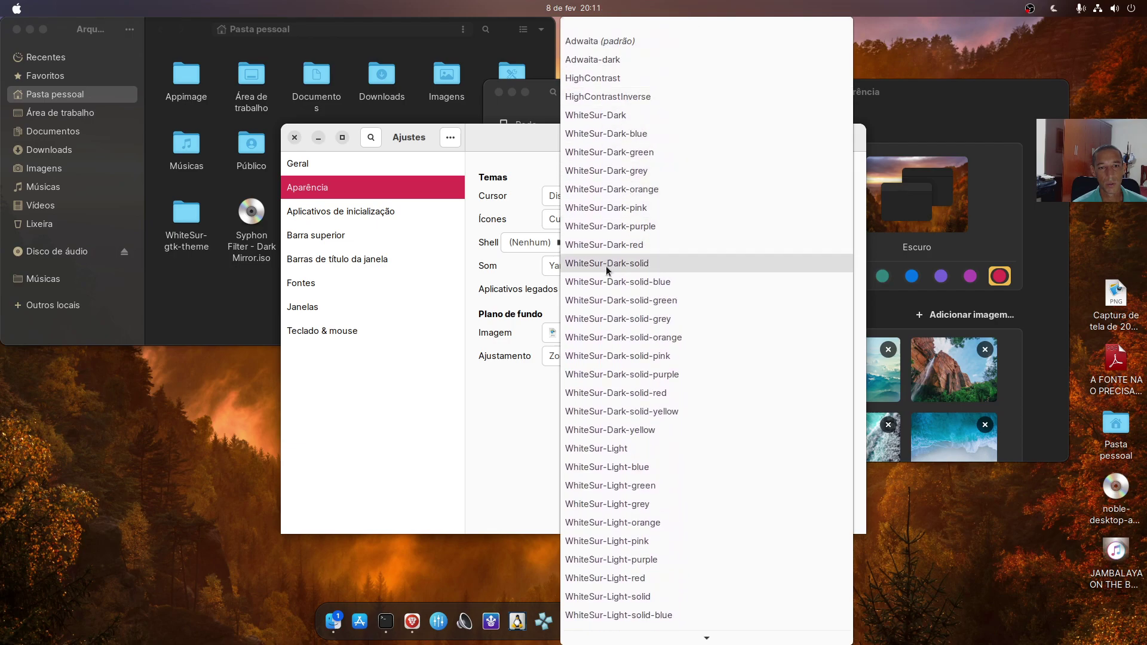
pyautogui.click(615, 115)
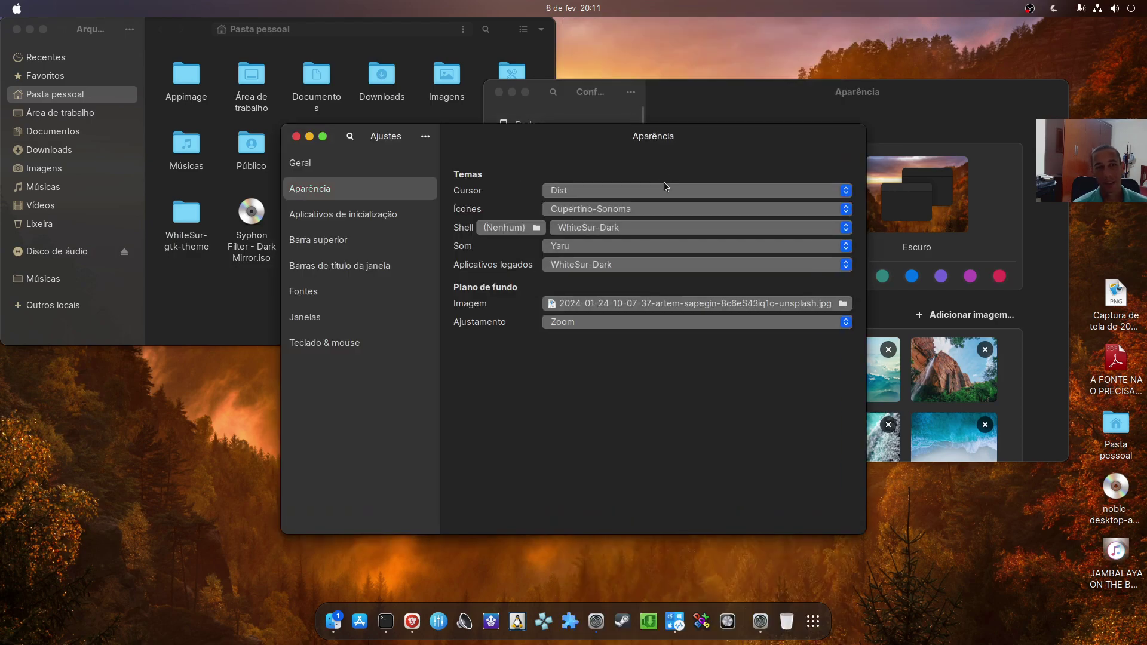
pyautogui.click(295, 136)
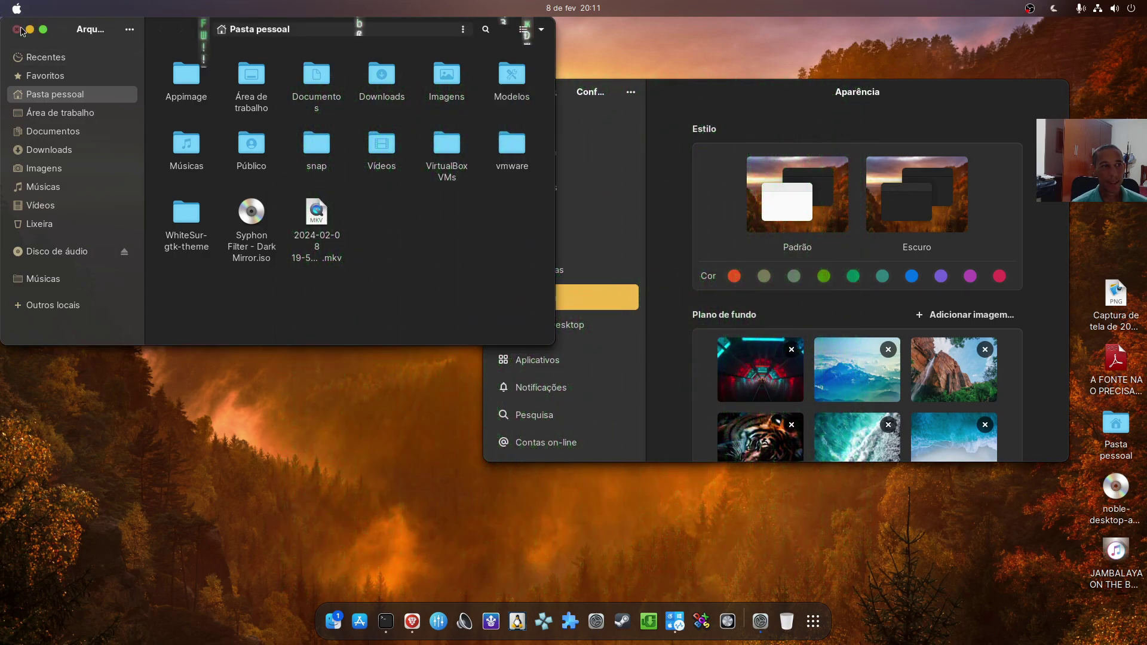
pyautogui.click(20, 29)
# - Look through the background images offered in the Aparência settings, down to the end of the gallery
pyautogui.scroll(-8, 818, 186)
pyautogui.scroll(-8, 854, 253)
pyautogui.scroll(3, 836, 256)
pyautogui.scroll(-3, 814, 259)
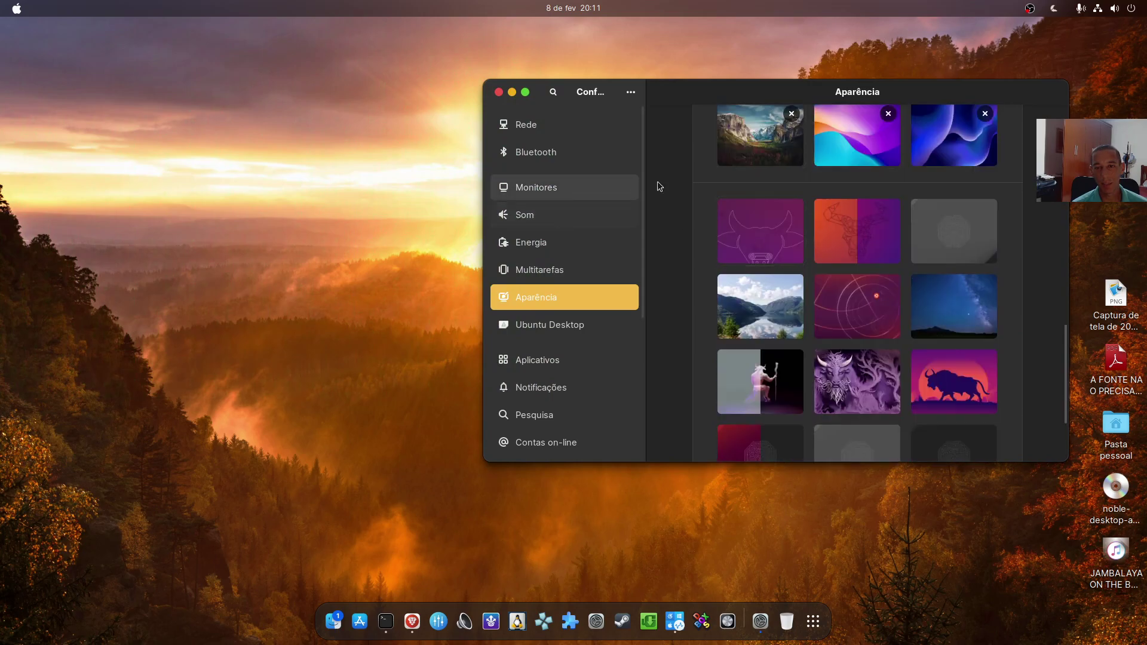
pyautogui.scroll(-3, 908, 352)
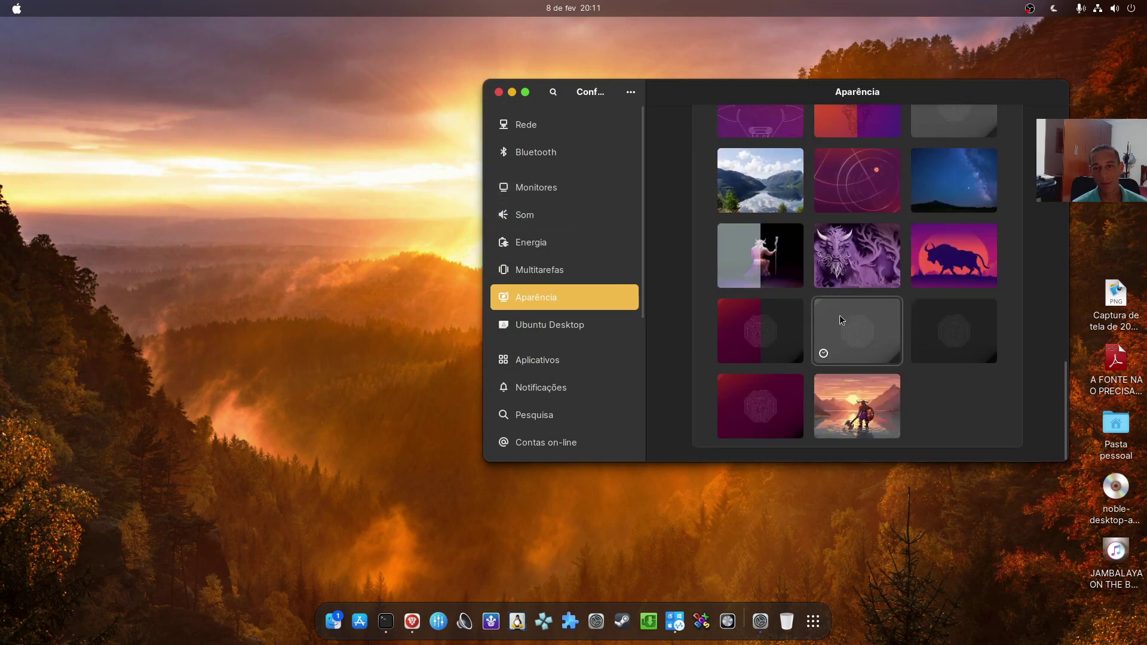
pyautogui.scroll(2, 836, 304)
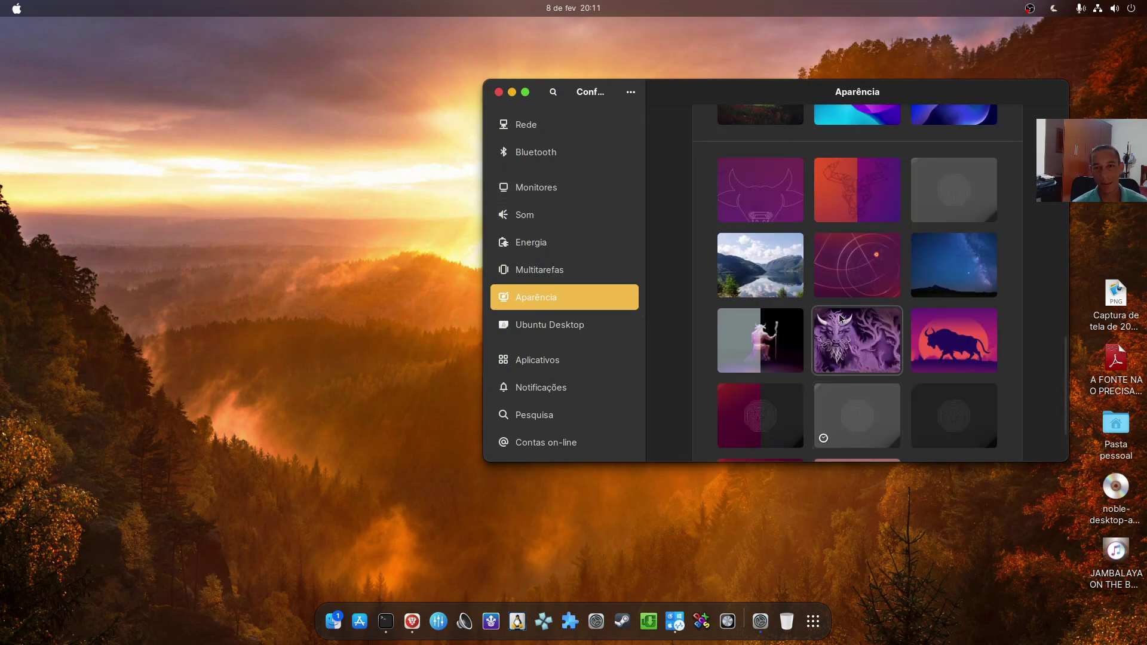
pyautogui.scroll(-2, 822, 277)
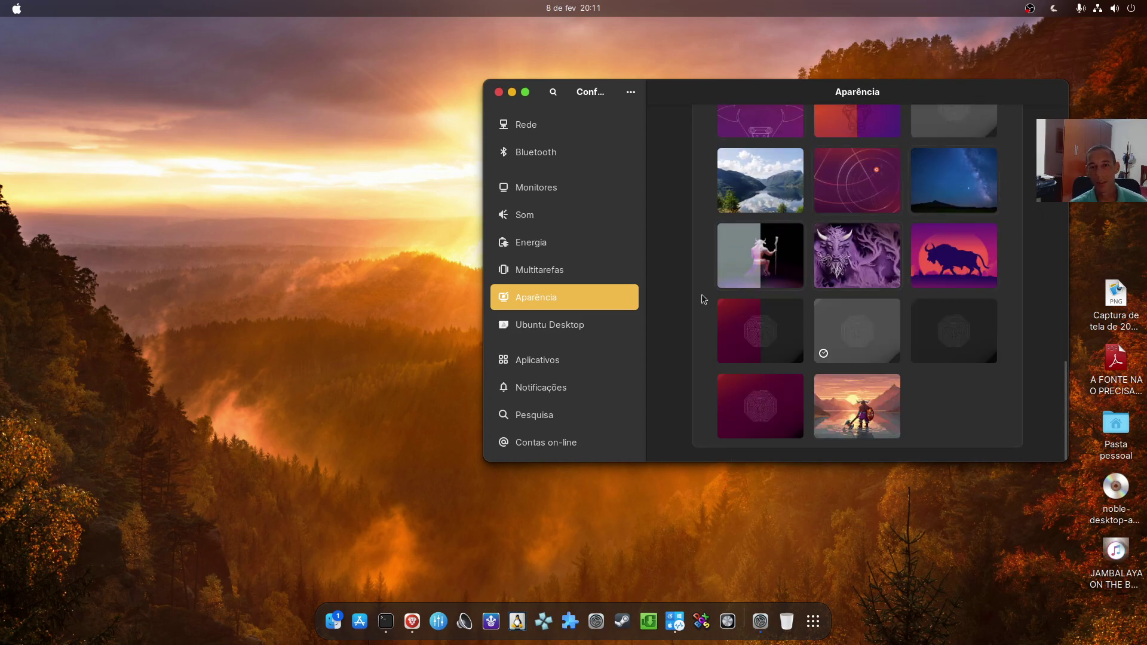
pyautogui.scroll(1, 860, 325)
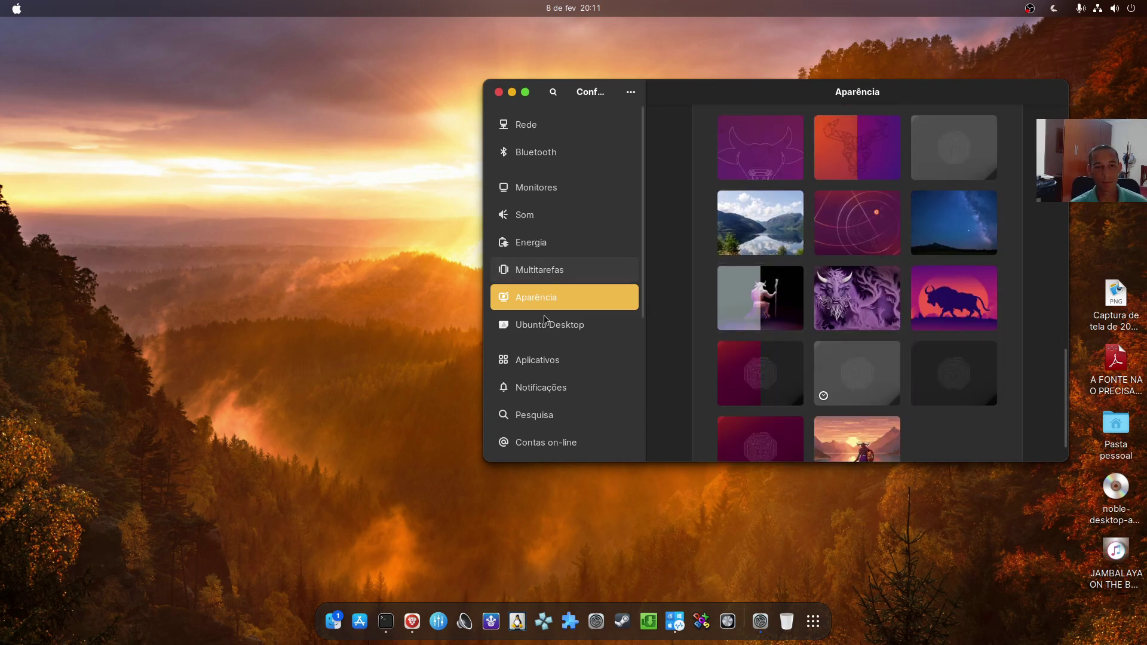
# - Review the settings pages from Ubuntu Desktop, including its Dock and tiling options, through Notificações to Contas on-line
pyautogui.click(545, 333)
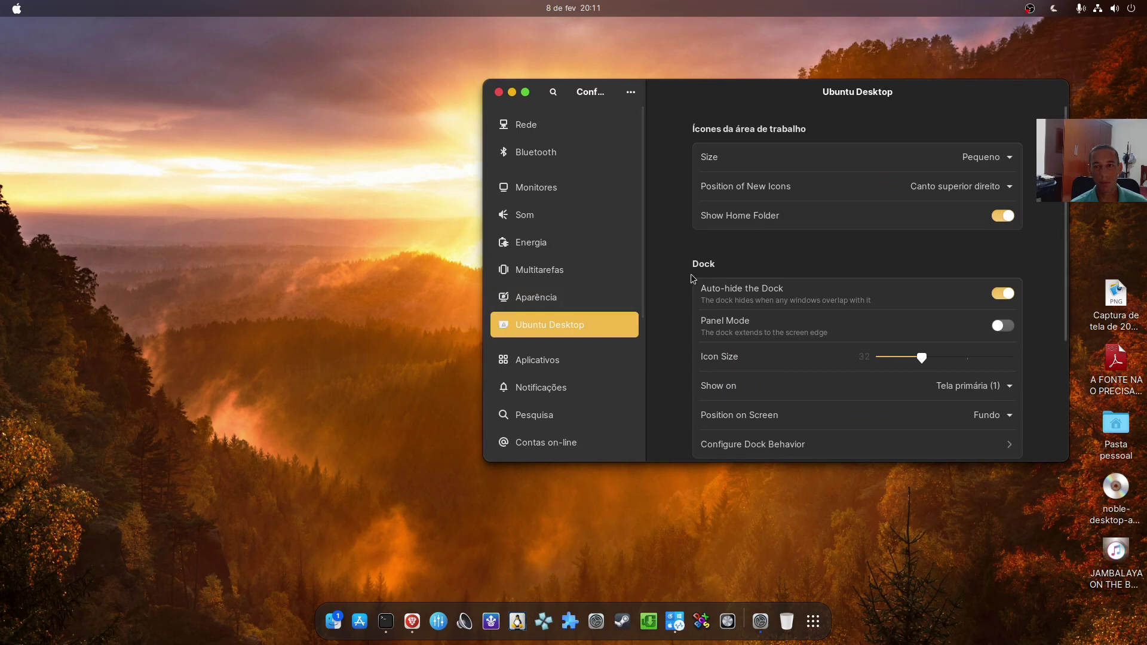
pyautogui.scroll(-3, 675, 286)
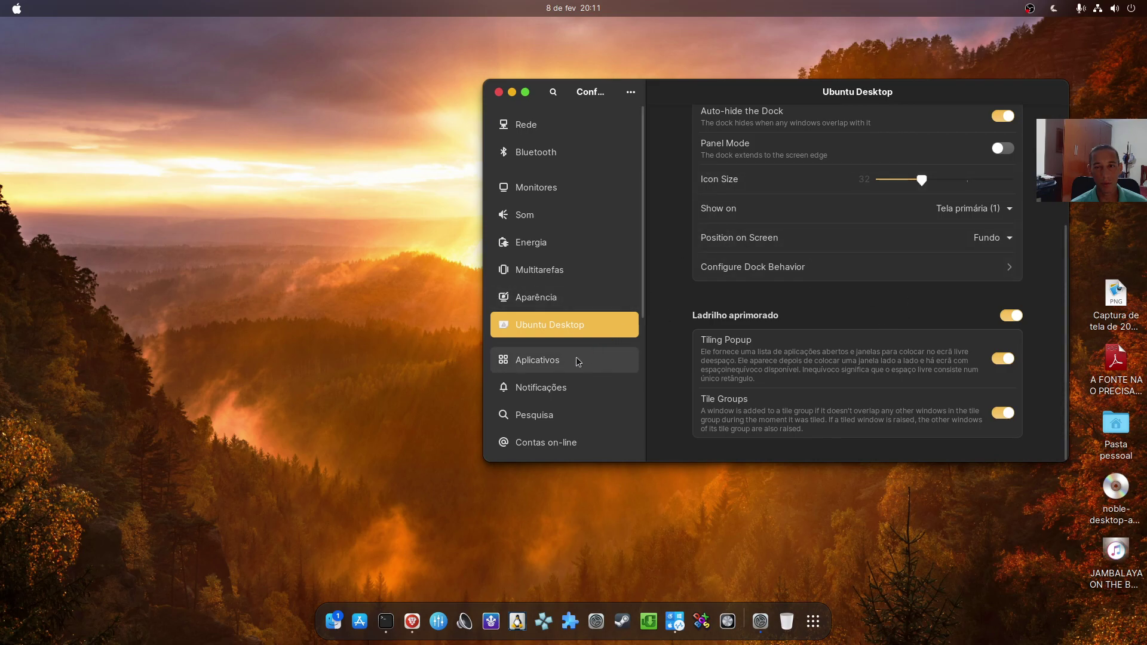
pyautogui.click(559, 362)
pyautogui.click(557, 389)
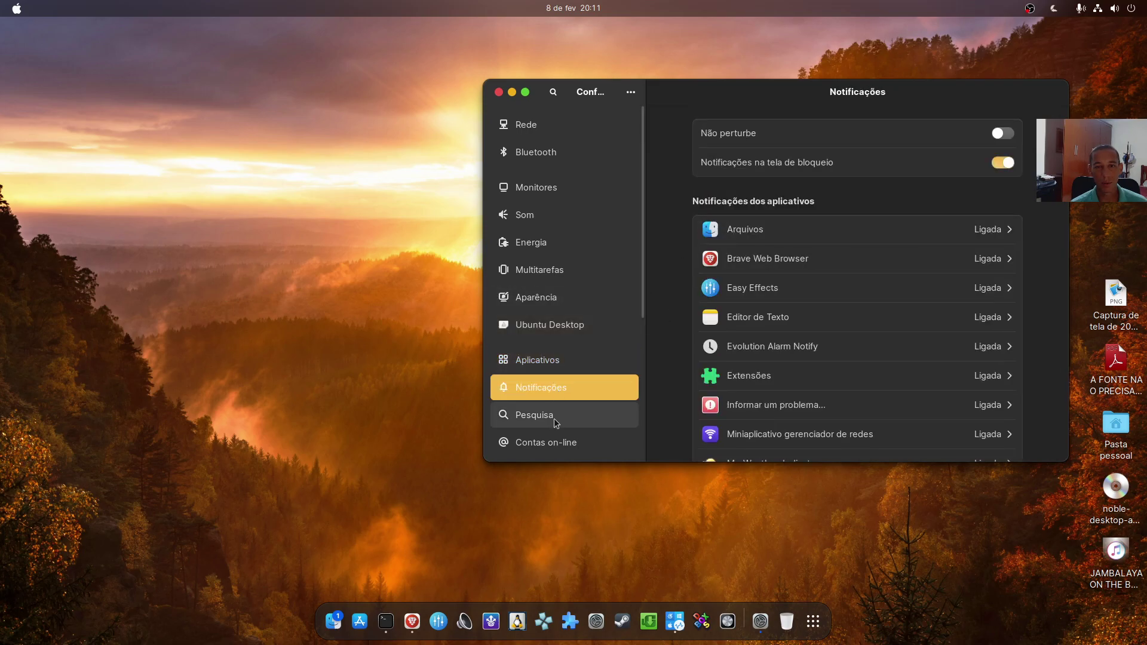
pyautogui.click(554, 416)
pyautogui.scroll(-5, 554, 418)
pyautogui.click(562, 233)
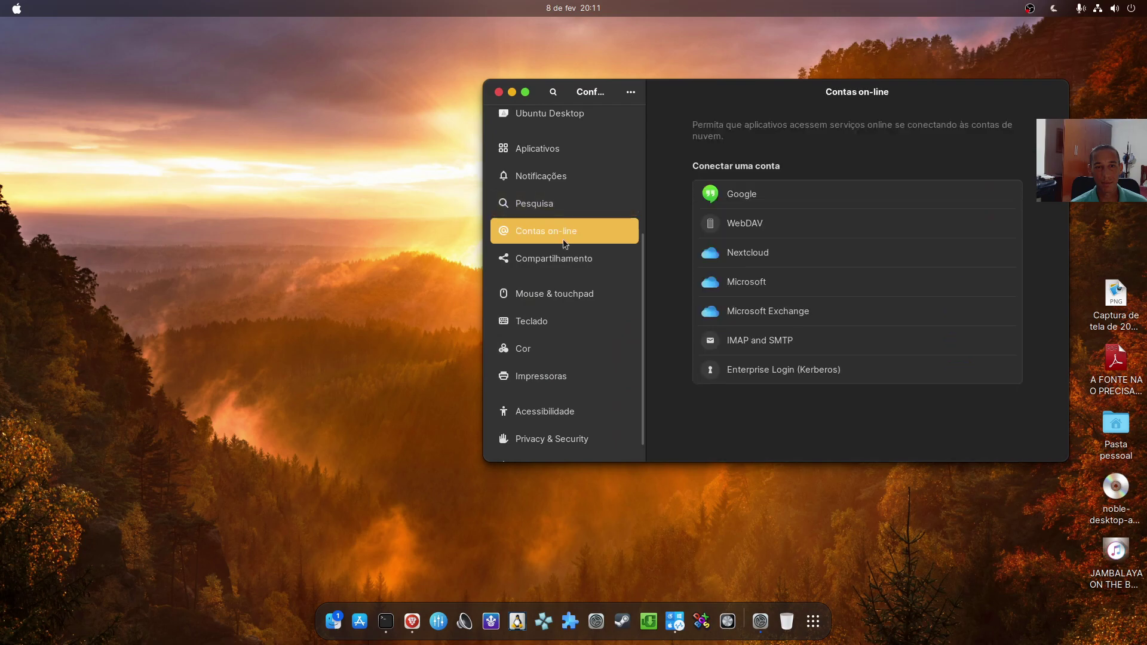
# - Look through the settings pages from Compartilhamento and Mouse & touchpad to Teclado, Cor, Impressoras and Acessibilidade
pyautogui.click(563, 253)
pyautogui.click(575, 295)
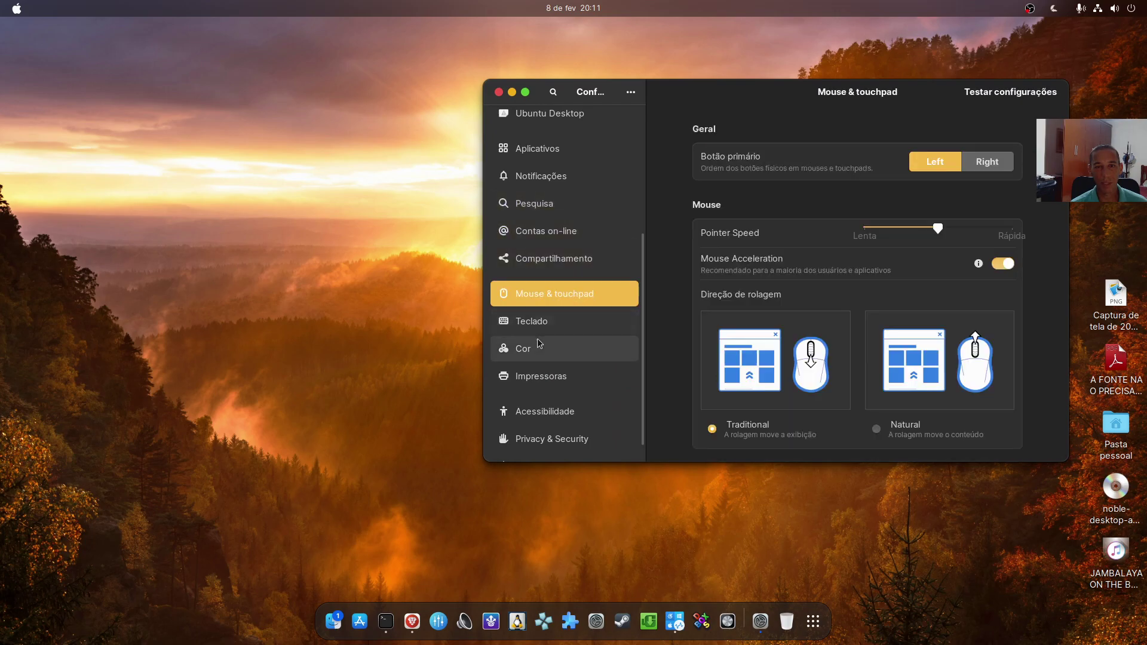
pyautogui.click(529, 323)
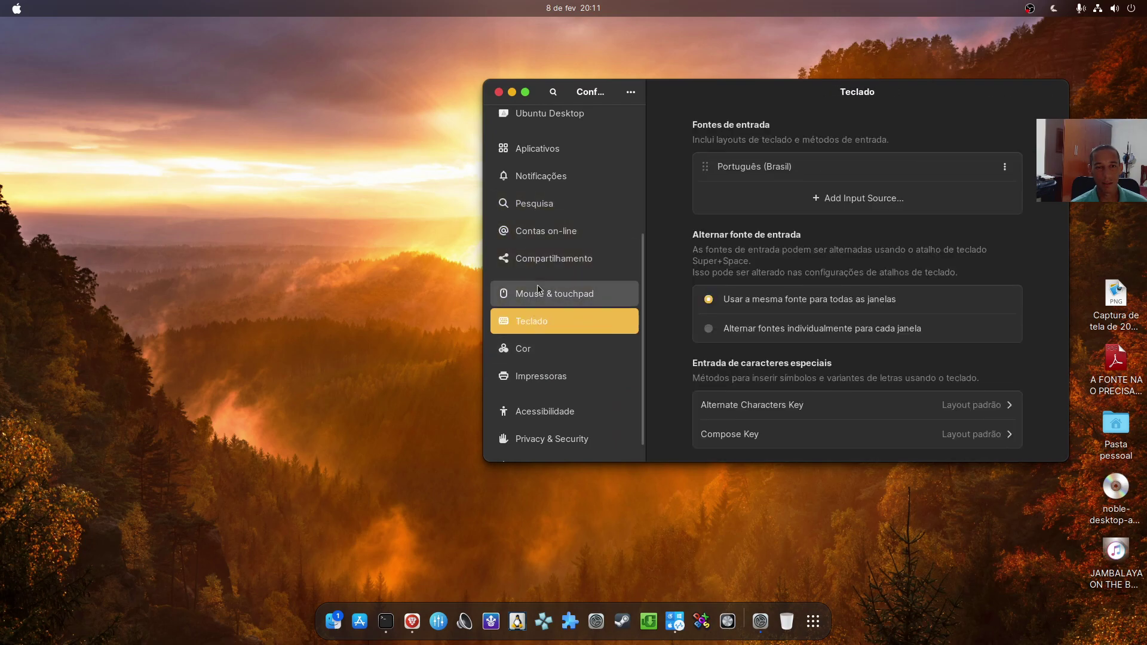
pyautogui.click(540, 349)
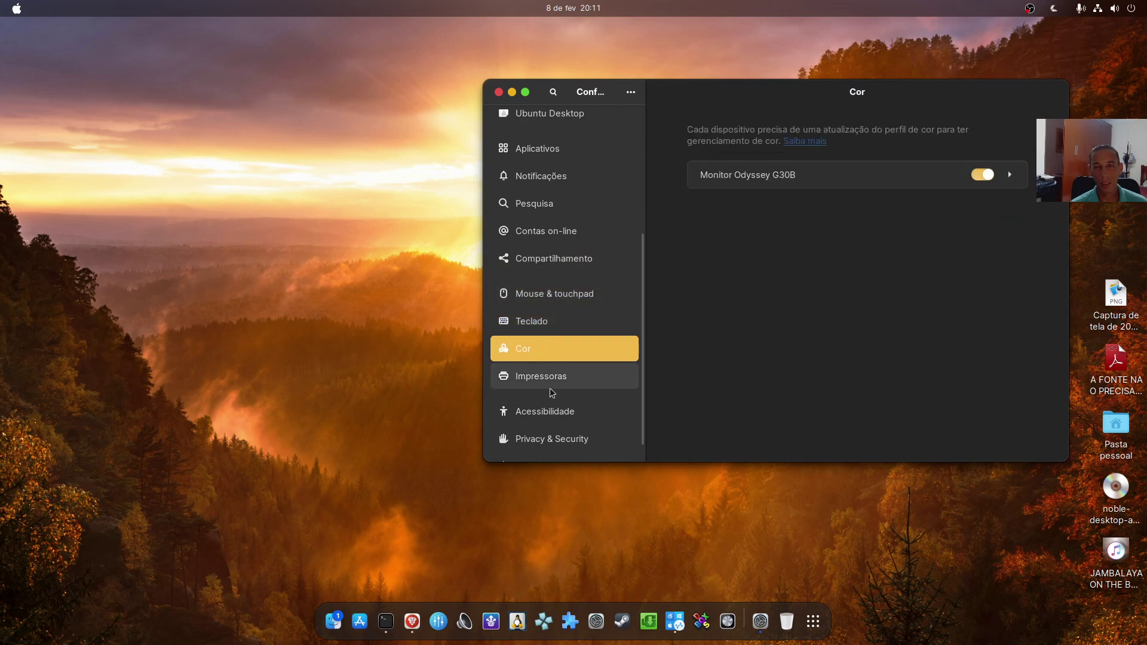
pyautogui.click(551, 388)
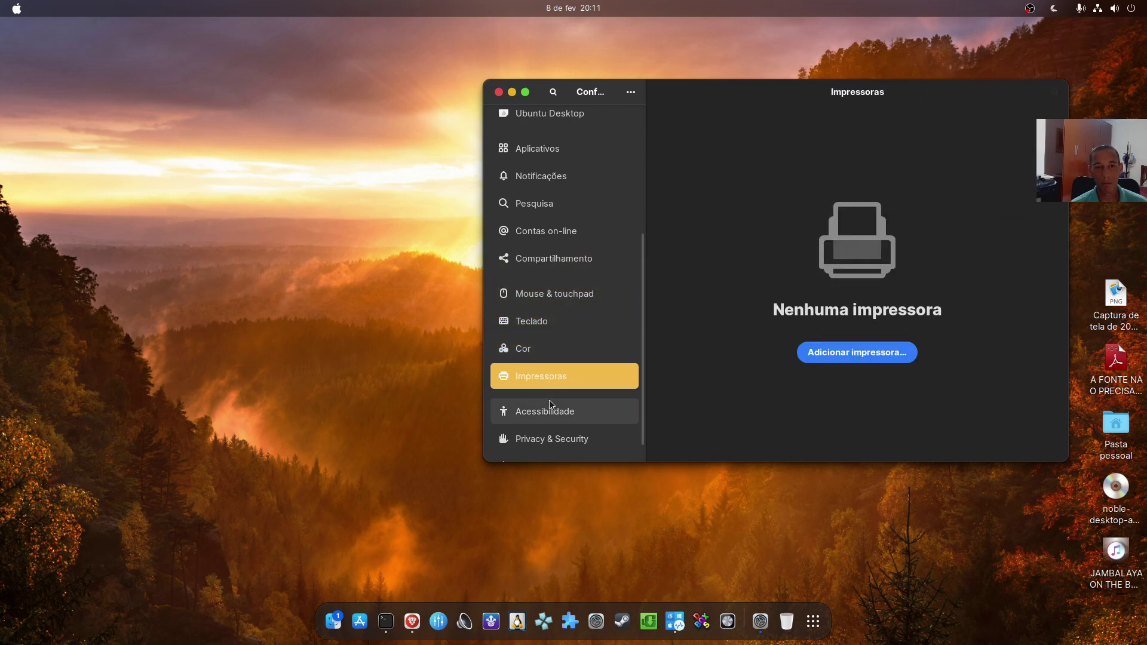
pyautogui.click(550, 410)
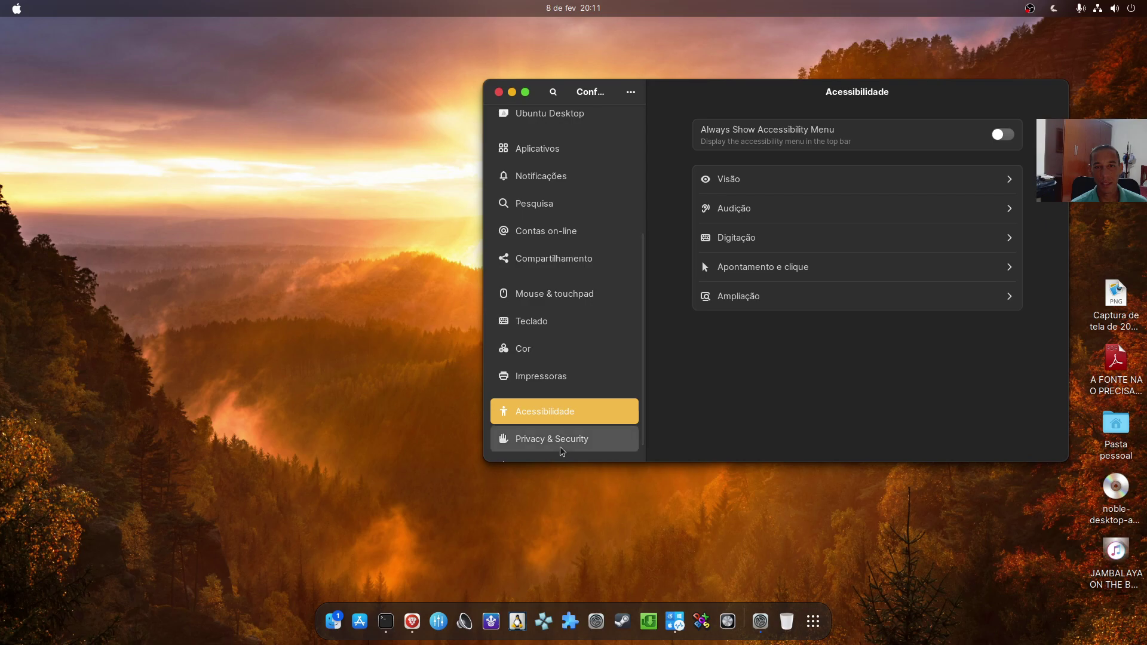
# - View the Privacy & Security page and the Sobre details under Sistema, and close the settings window
pyautogui.click(561, 447)
pyautogui.scroll(-1, 552, 445)
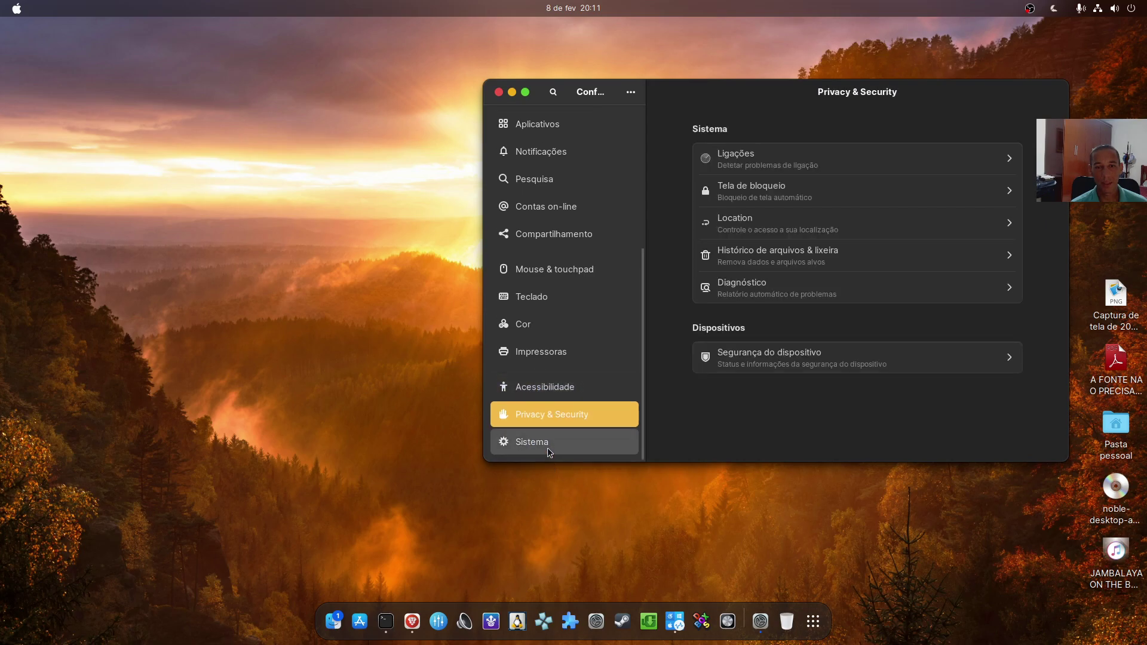
pyautogui.click(547, 447)
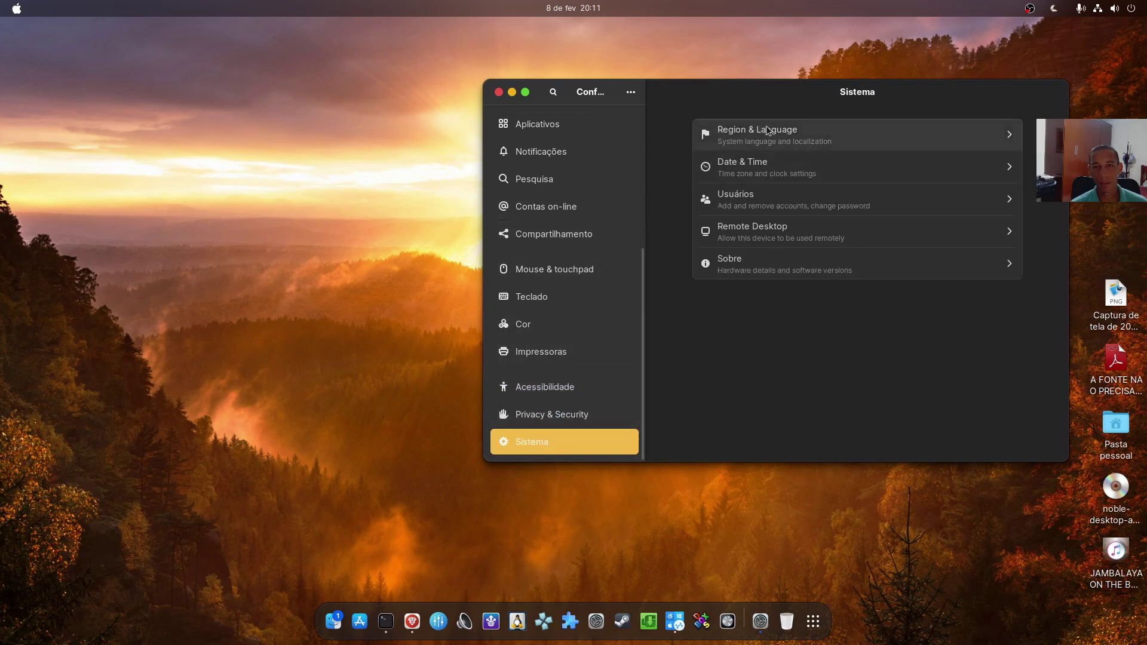
pyautogui.click(765, 267)
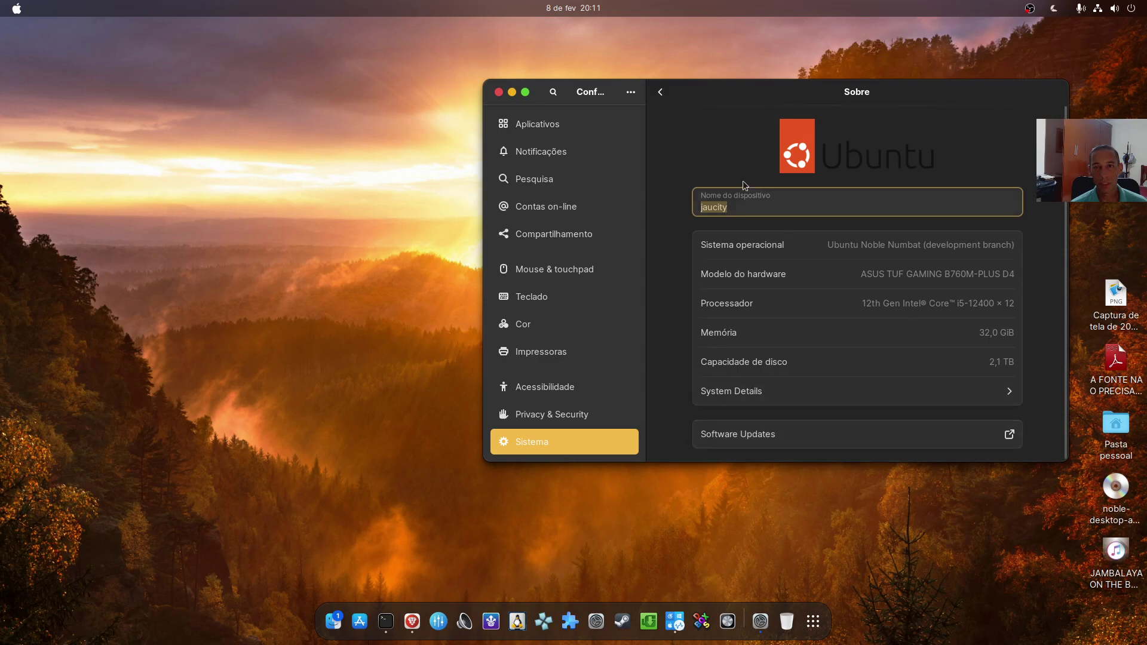
pyautogui.click(498, 92)
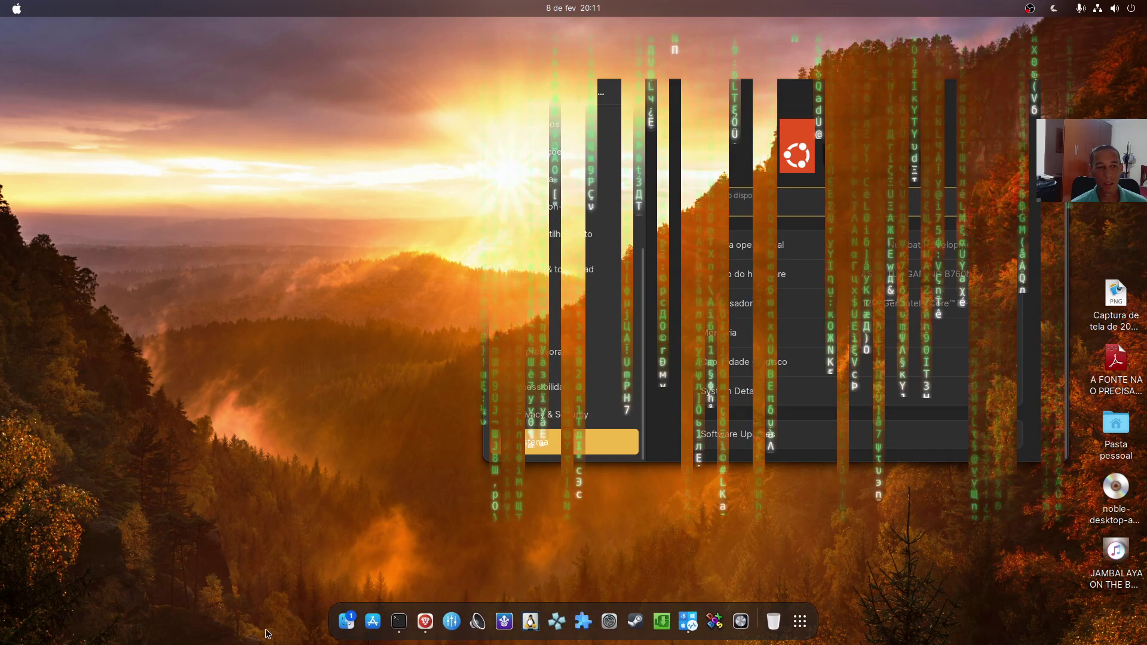
# - Open the file manager, view its Sobre o Arquivos version information and close that dialog
pyautogui.click(346, 622)
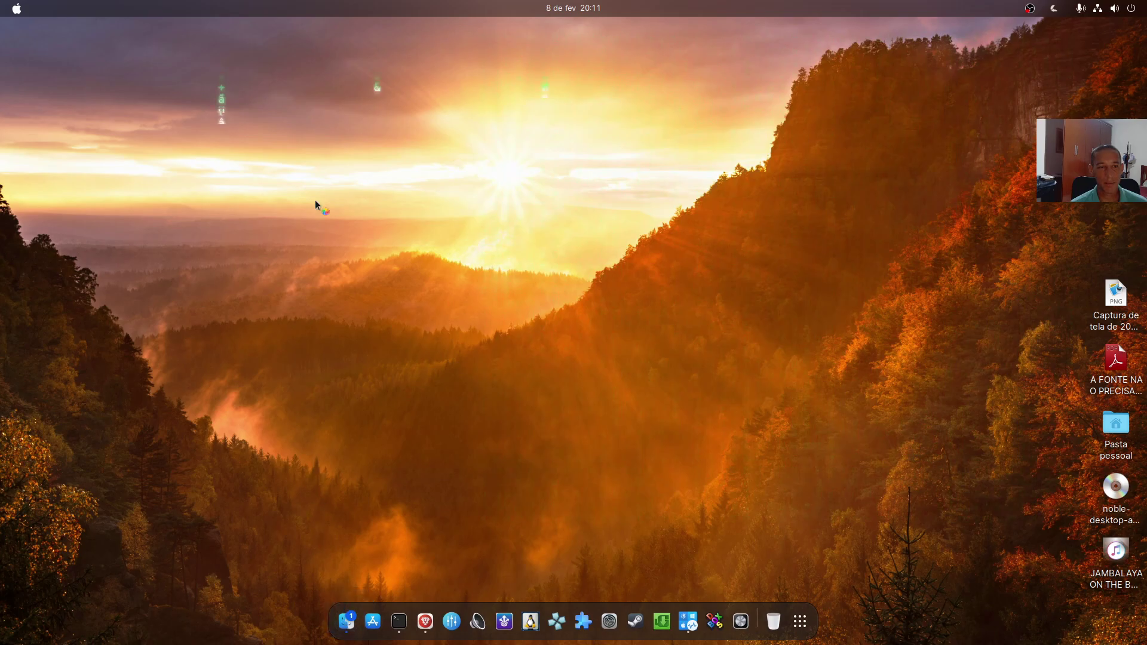
pyautogui.click(150, 131)
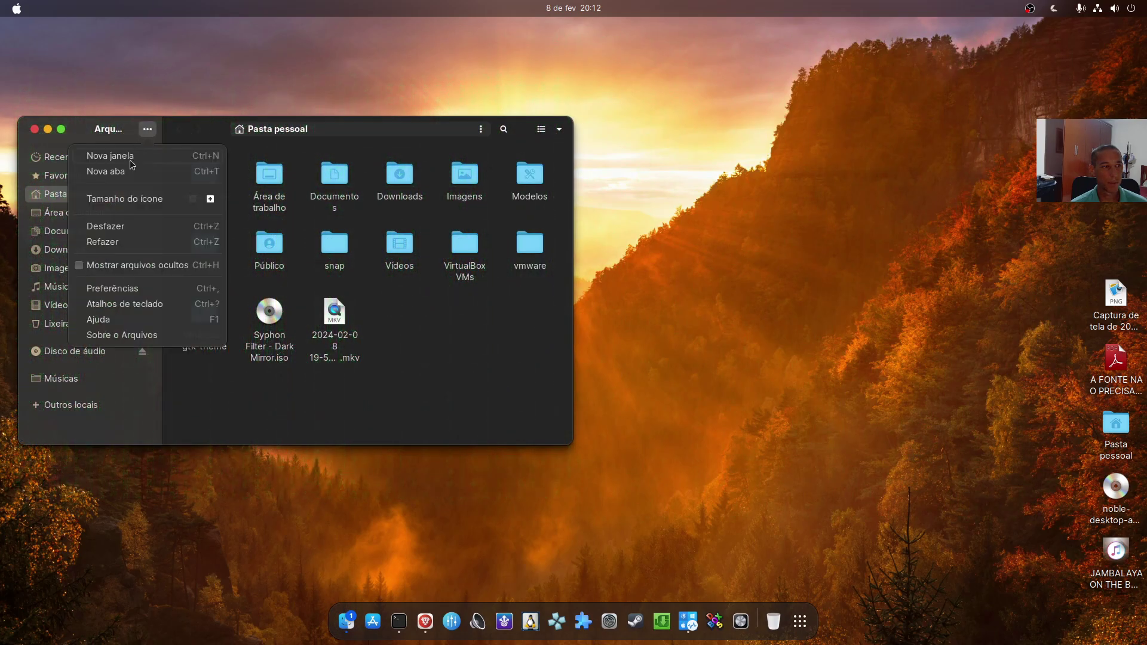
pyautogui.click(115, 333)
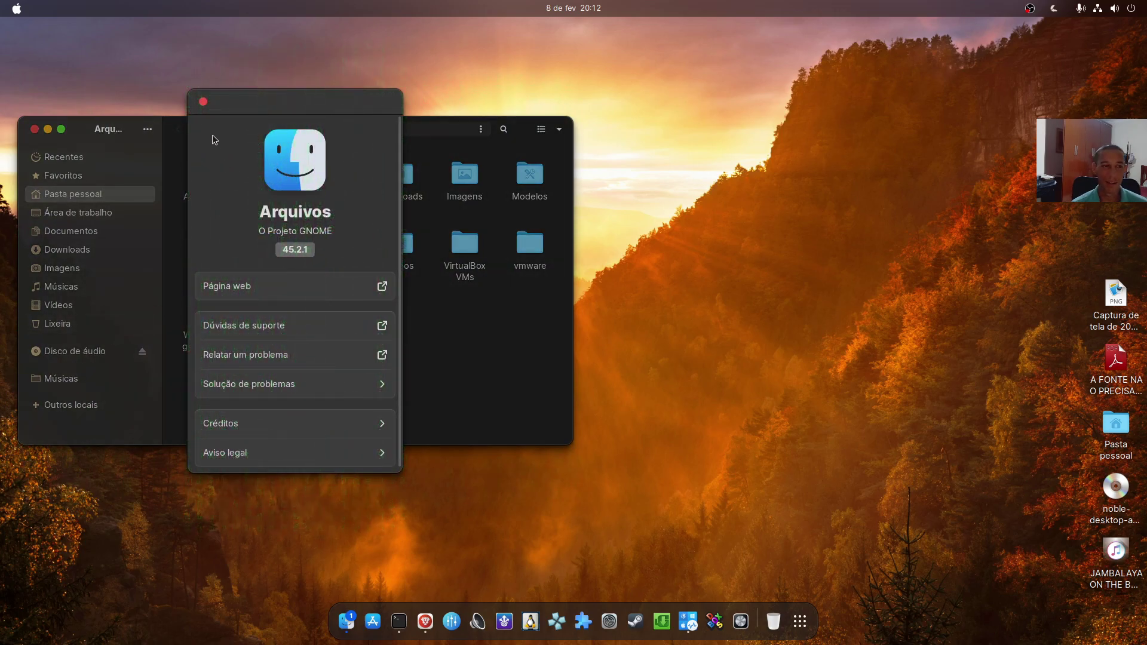
pyautogui.click(204, 102)
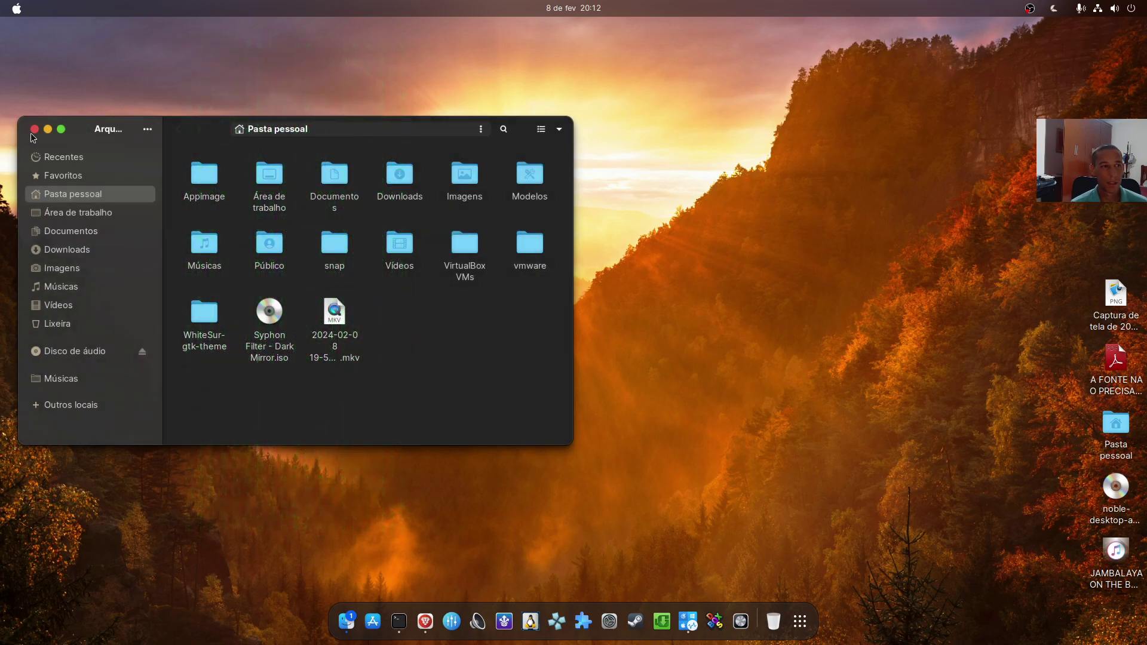
# - Move the file manager toward the middle of the desktop, view the drives under Outros locais and close the window
pyautogui.moveTo(366, 130); pyautogui.dragTo(695, 74)
pyautogui.click(399, 348)
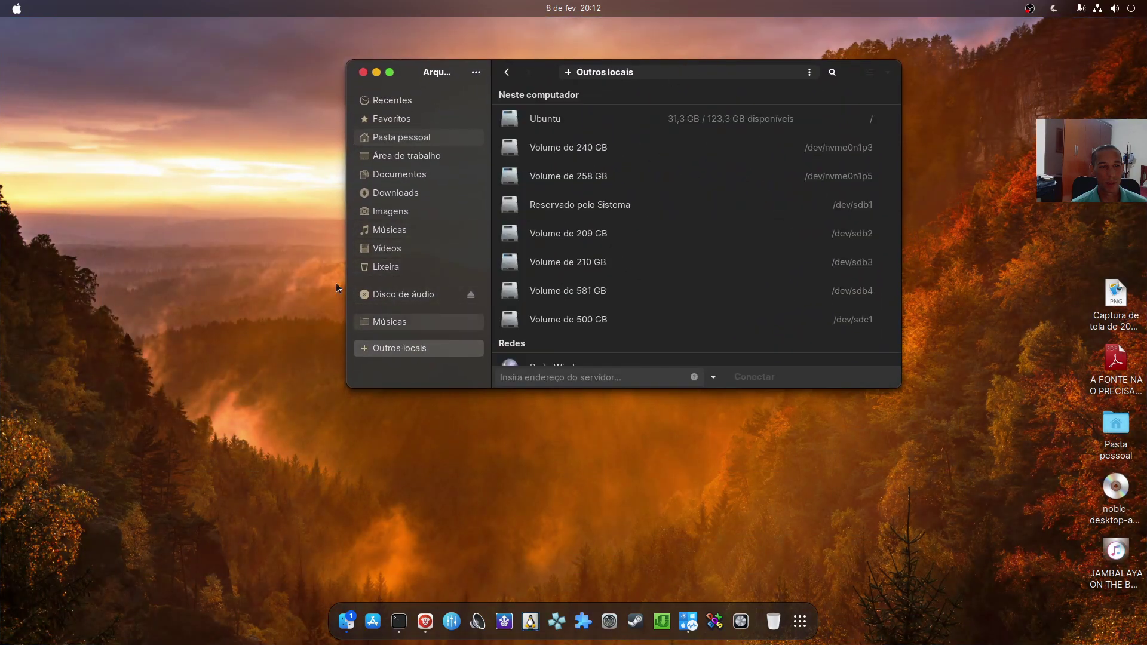
pyautogui.click(362, 72)
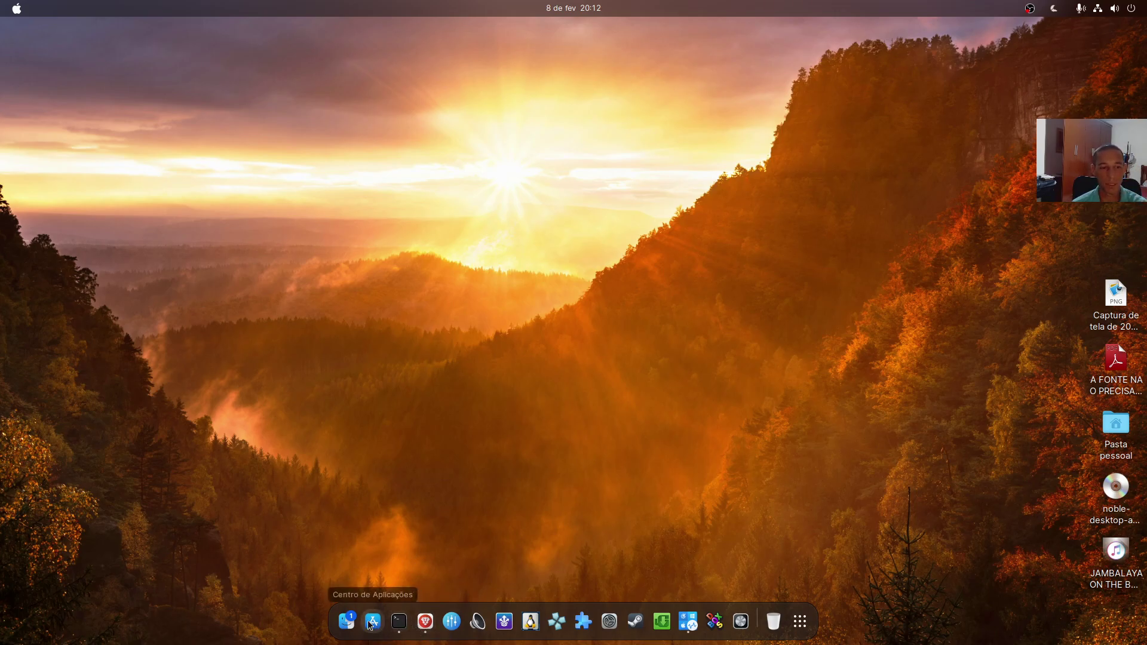
# - Open the file manager, move its window toward the middle of the desktop and close it
pyautogui.click(348, 627)
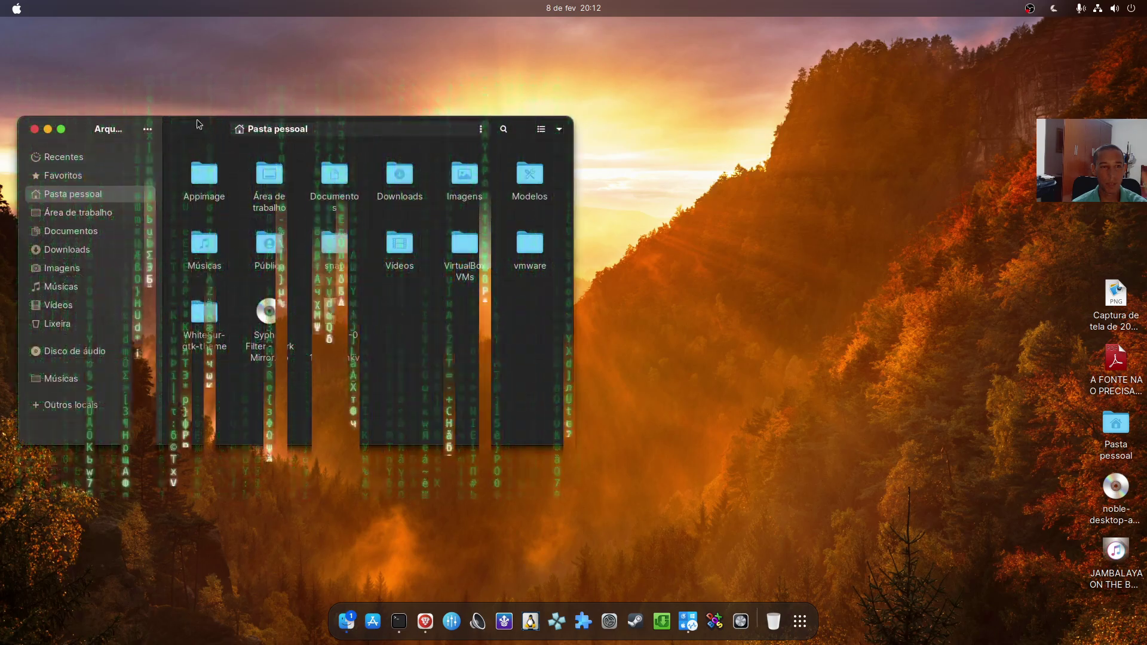
pyautogui.moveTo(389, 138); pyautogui.dragTo(486, 115)
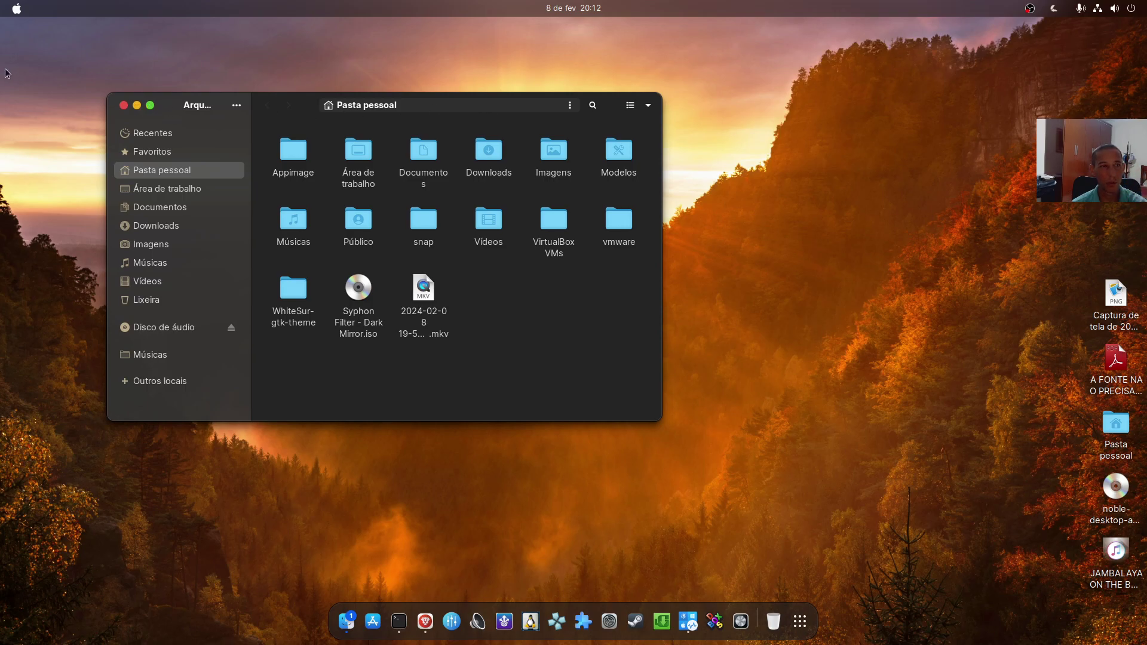
pyautogui.click(123, 105)
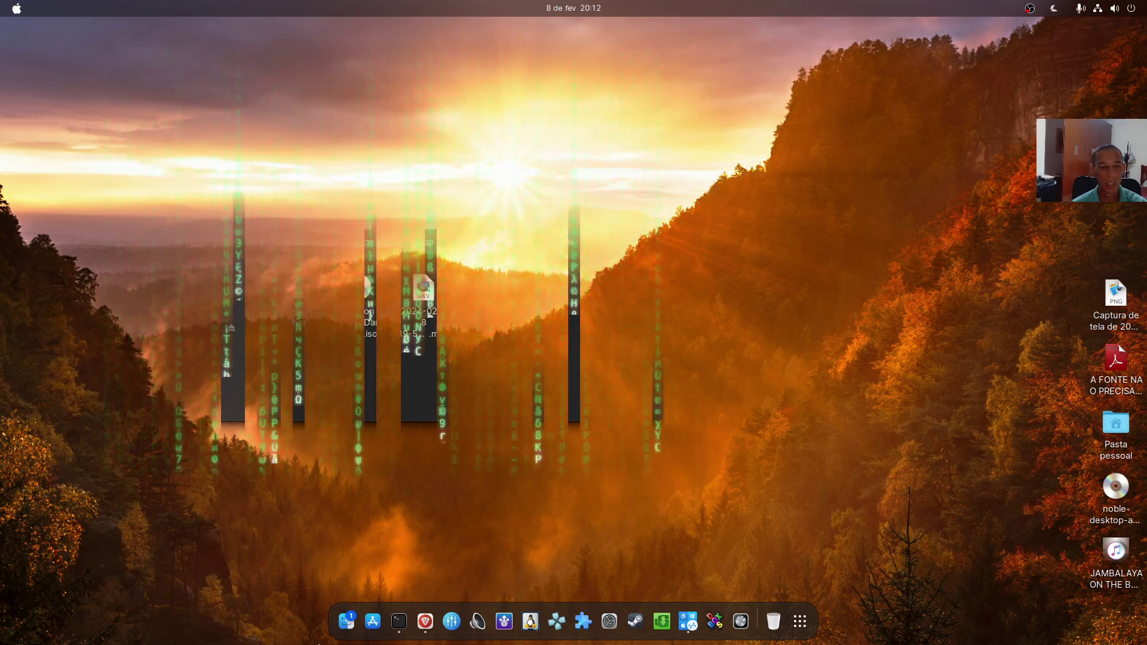
# - Switch to the Brave browser and open the Aparência page of its settings
pyautogui.click(426, 622)
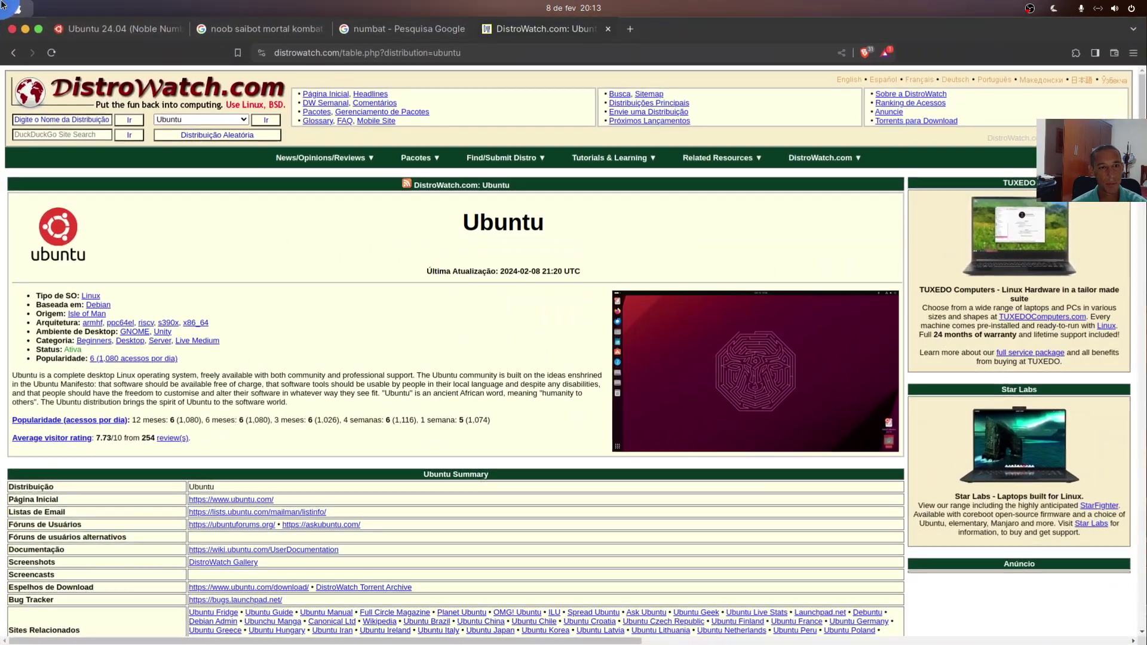
pyautogui.click(1133, 52)
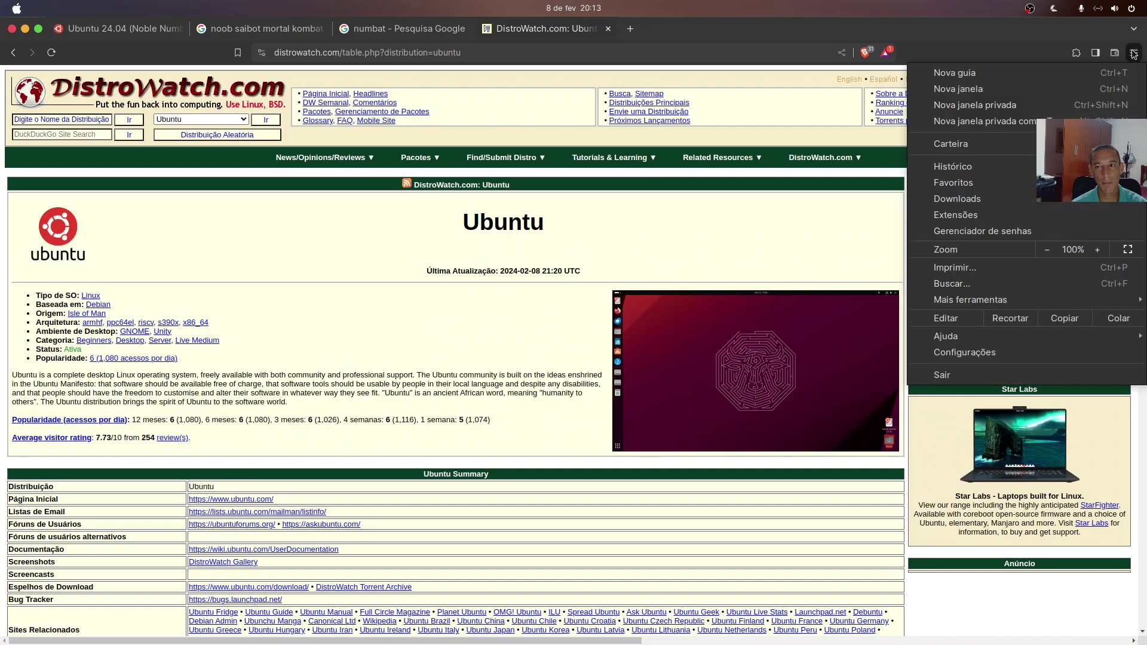
pyautogui.click(967, 353)
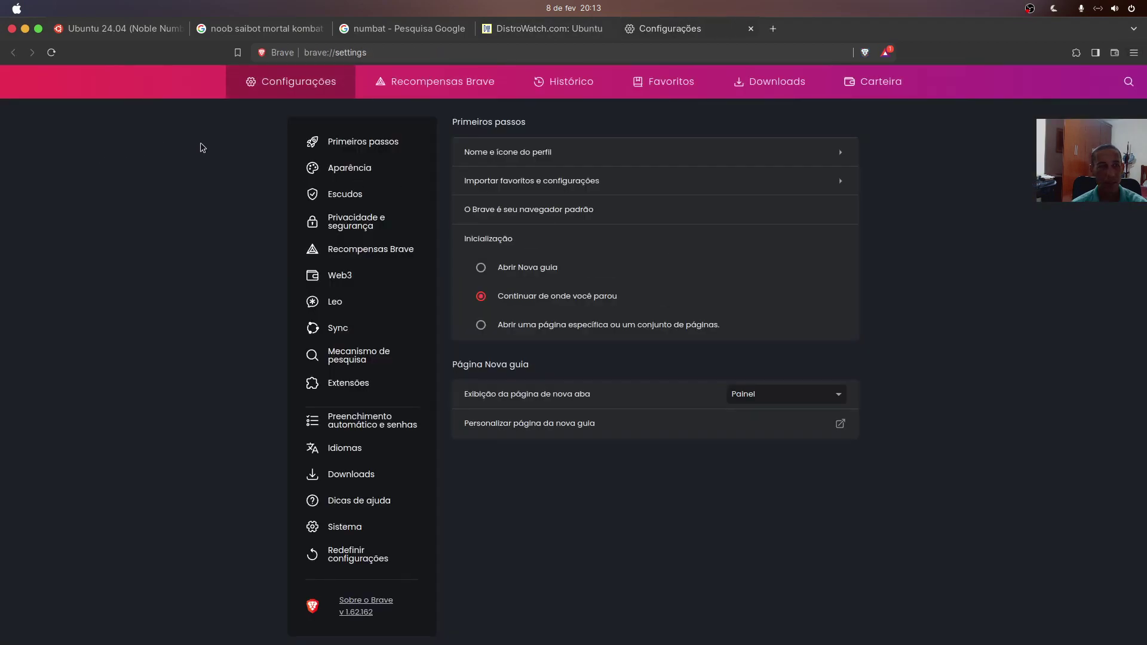
pyautogui.click(342, 170)
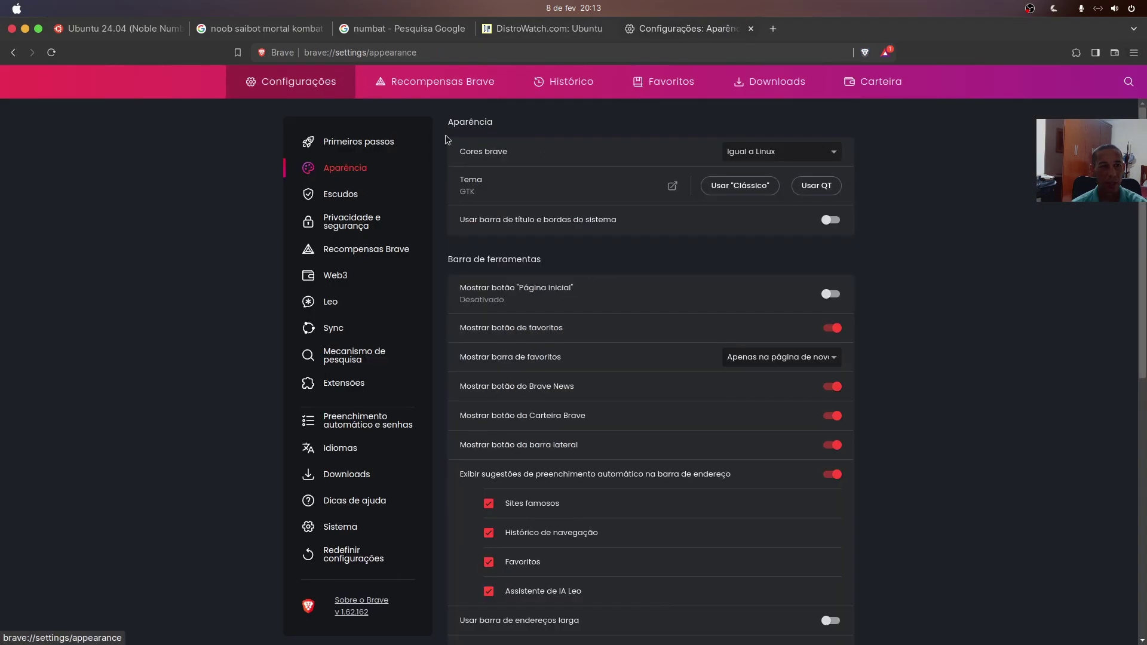
# - Switch the browser theme between Clássico and GTK twice, ending on GTK
pyautogui.click(743, 194)
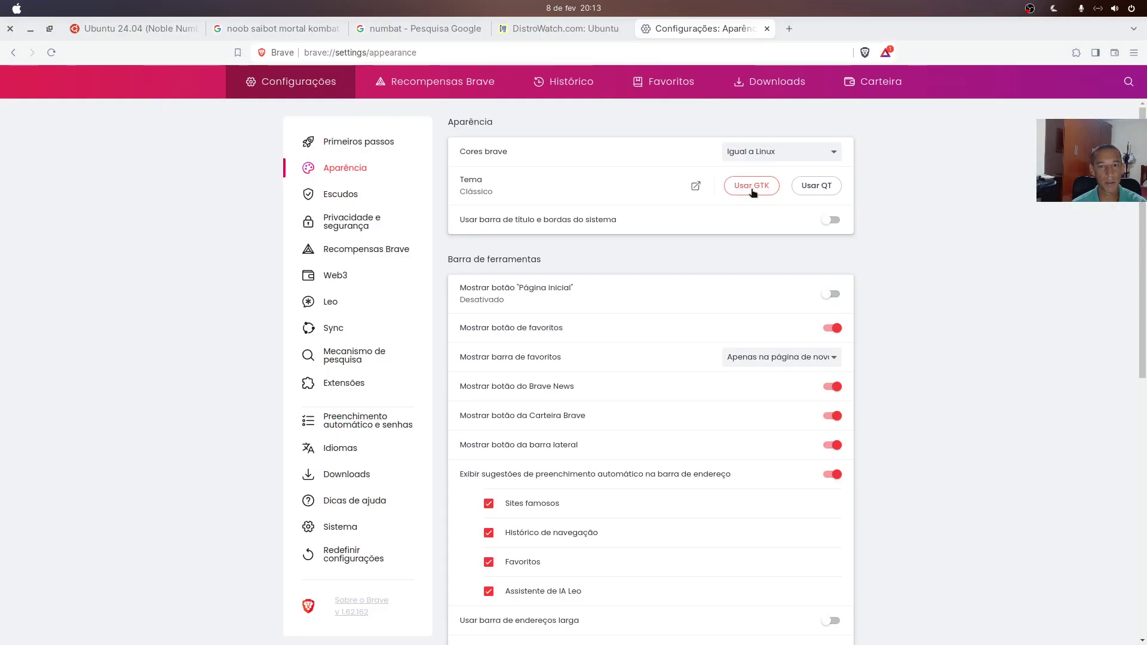
pyautogui.click(751, 189)
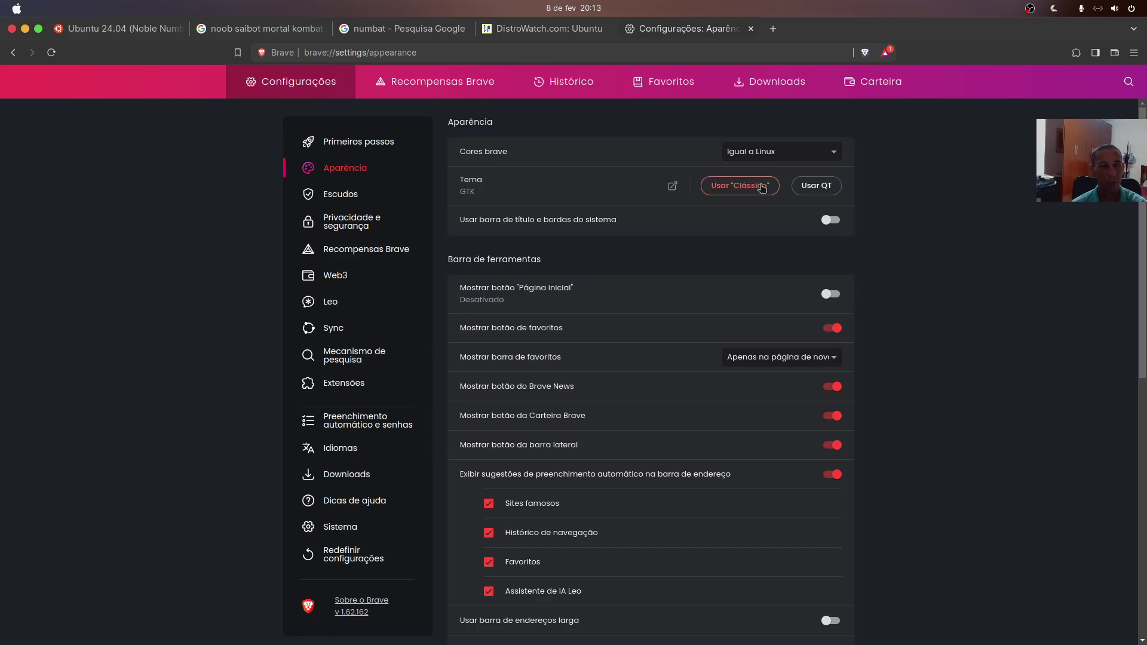
pyautogui.click(765, 185)
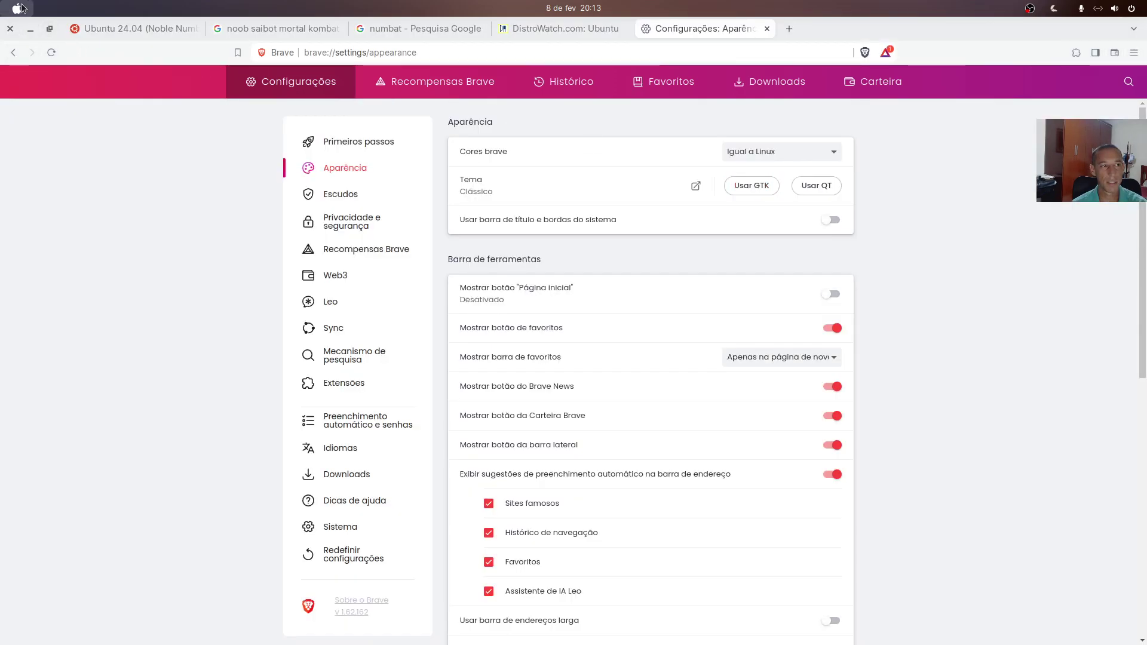
pyautogui.click(754, 188)
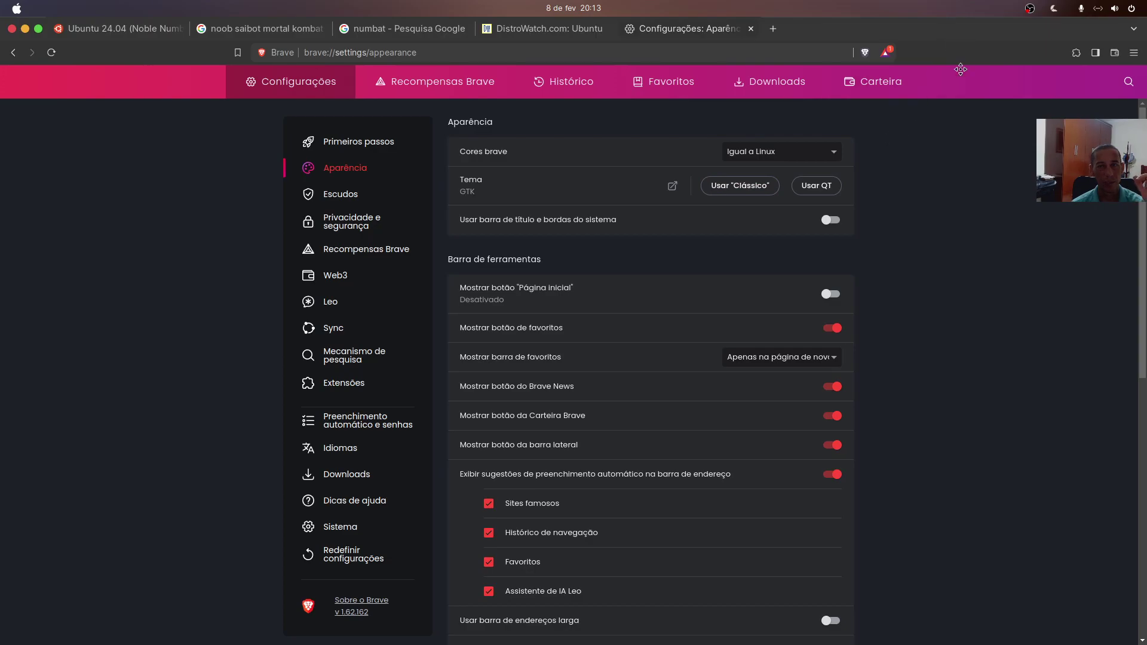
# - Unmaximize the browser window, close its Configurações tab and minimize the window
pyautogui.moveTo(956, 43); pyautogui.dragTo(1009, 123)
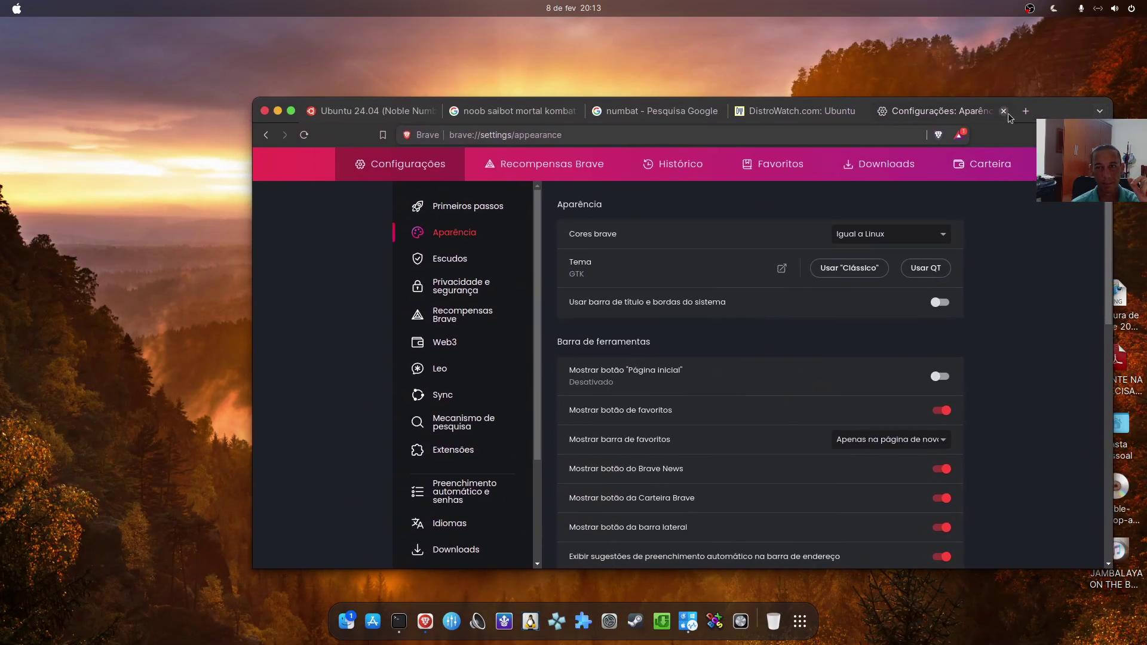
pyautogui.click(1004, 112)
pyautogui.click(279, 111)
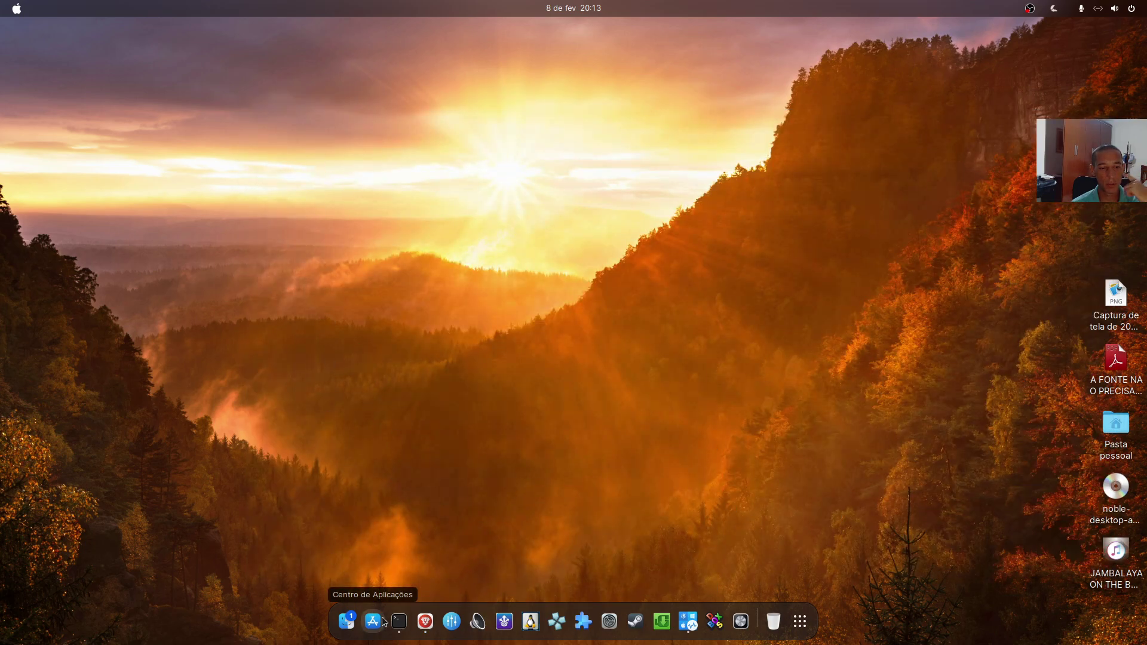
# - Open the Controle de volume window and the PPSSPP emulator in turn, closing each one after viewing it
pyautogui.click(480, 623)
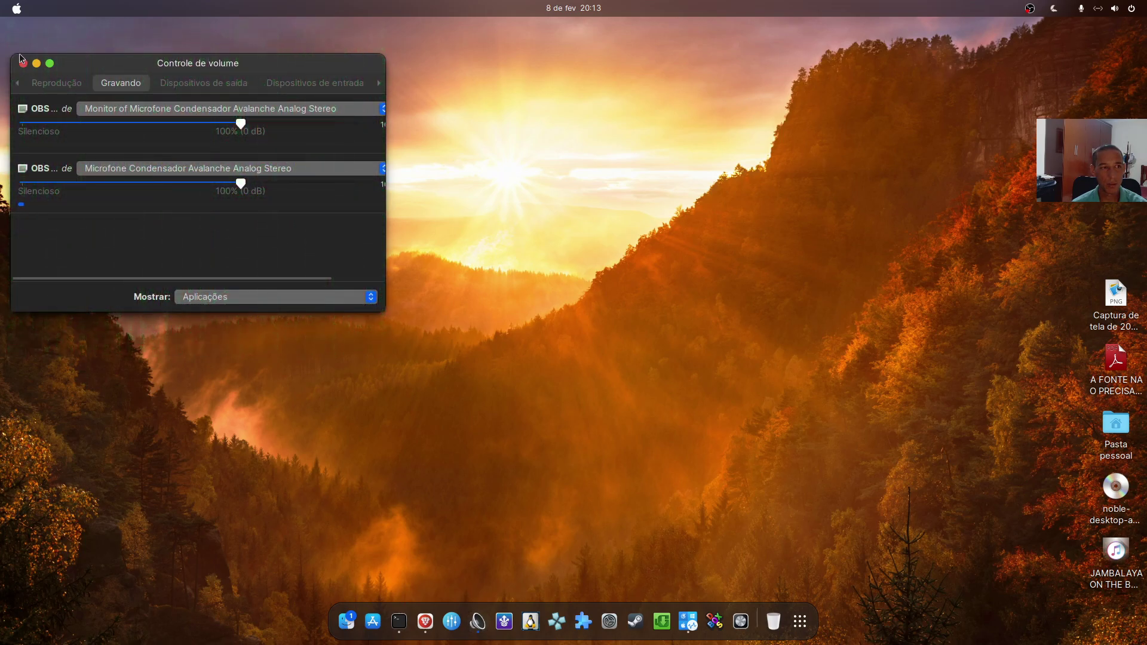
pyautogui.click(25, 64)
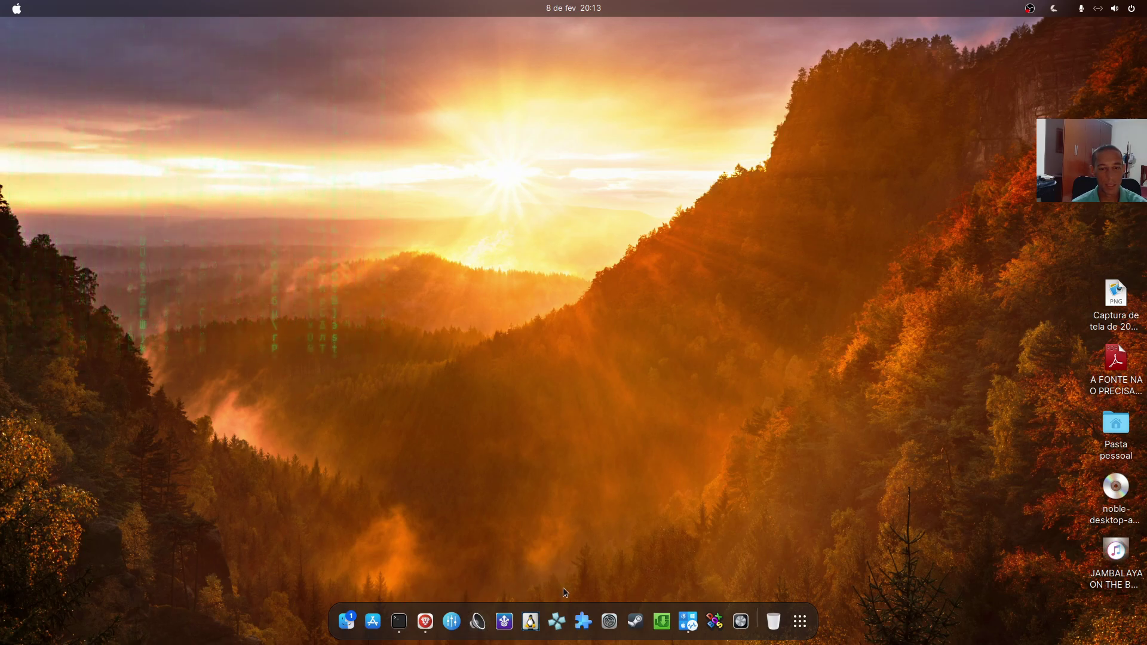
pyautogui.click(557, 621)
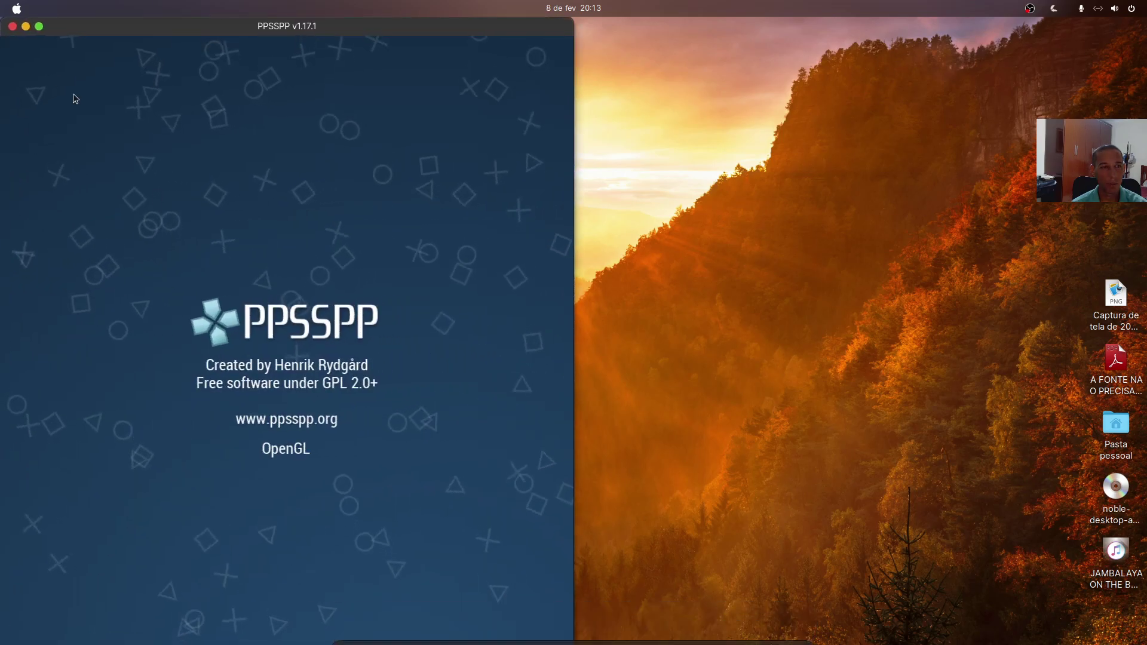
pyautogui.click(13, 27)
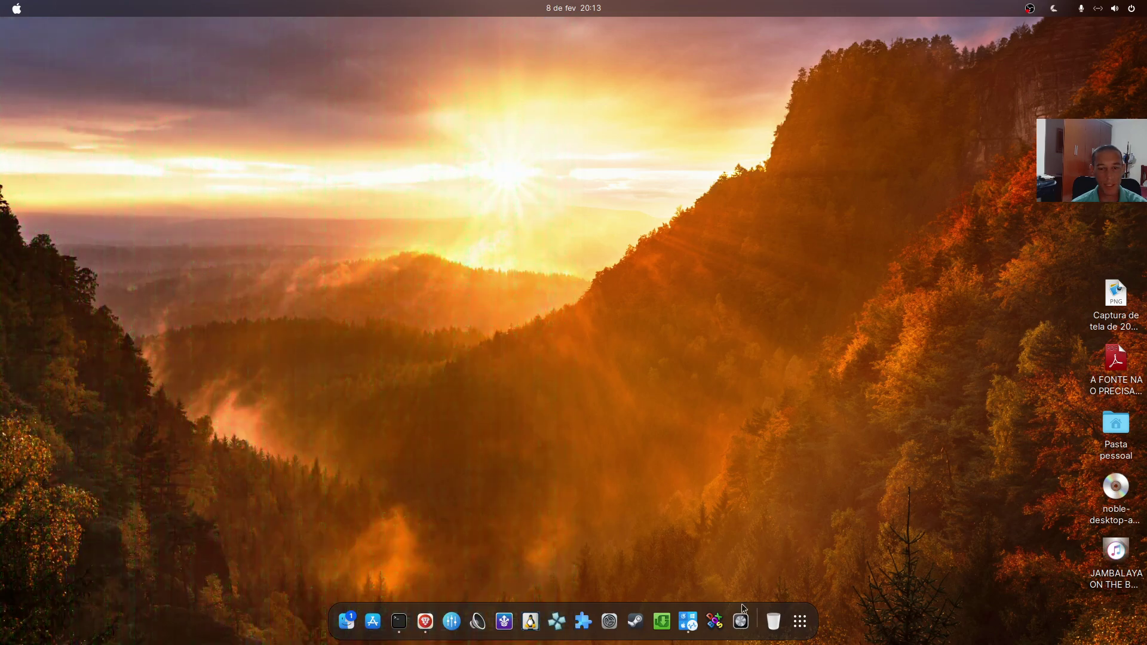
# - Launch DOSBox-X with the current path as its working directory and close its window
pyautogui.click(715, 622)
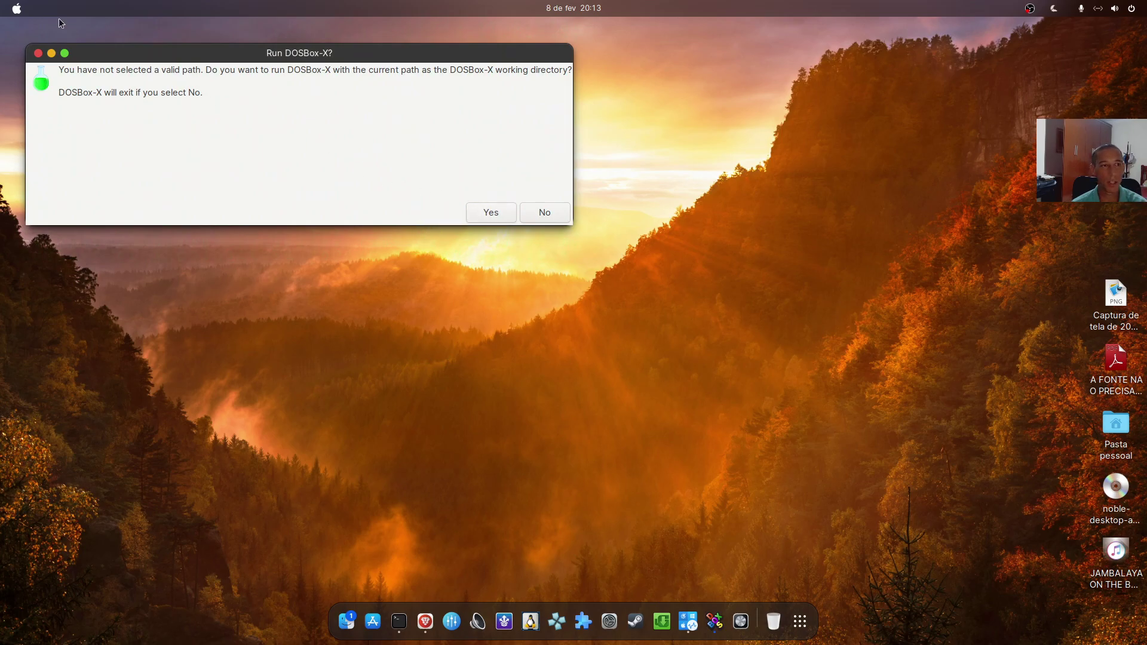
pyautogui.click(480, 218)
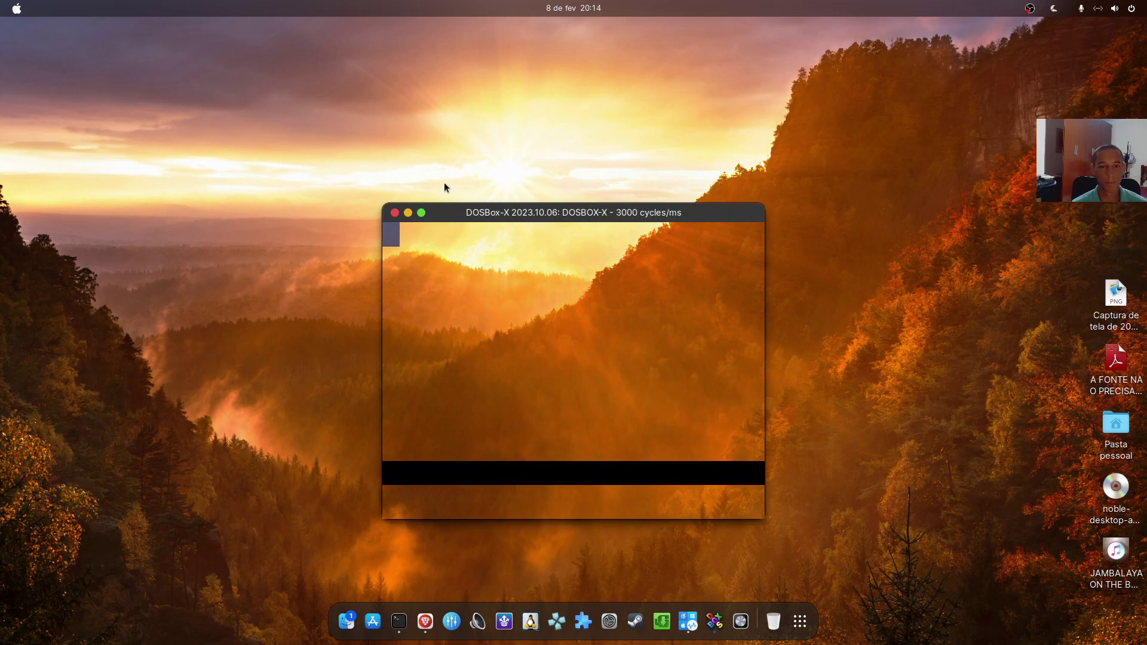
pyautogui.click(395, 214)
# - Open the Centro de Aplicações, briefly open and close the file manager over it, and look through the Explorar page
pyautogui.click(372, 621)
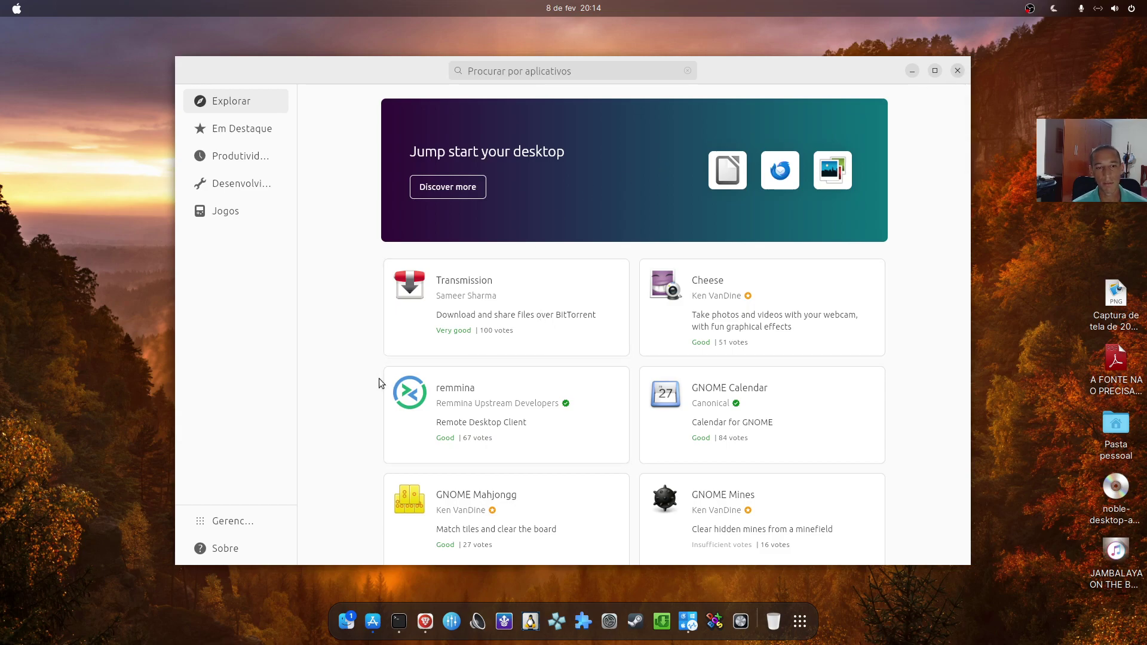
pyautogui.click(346, 621)
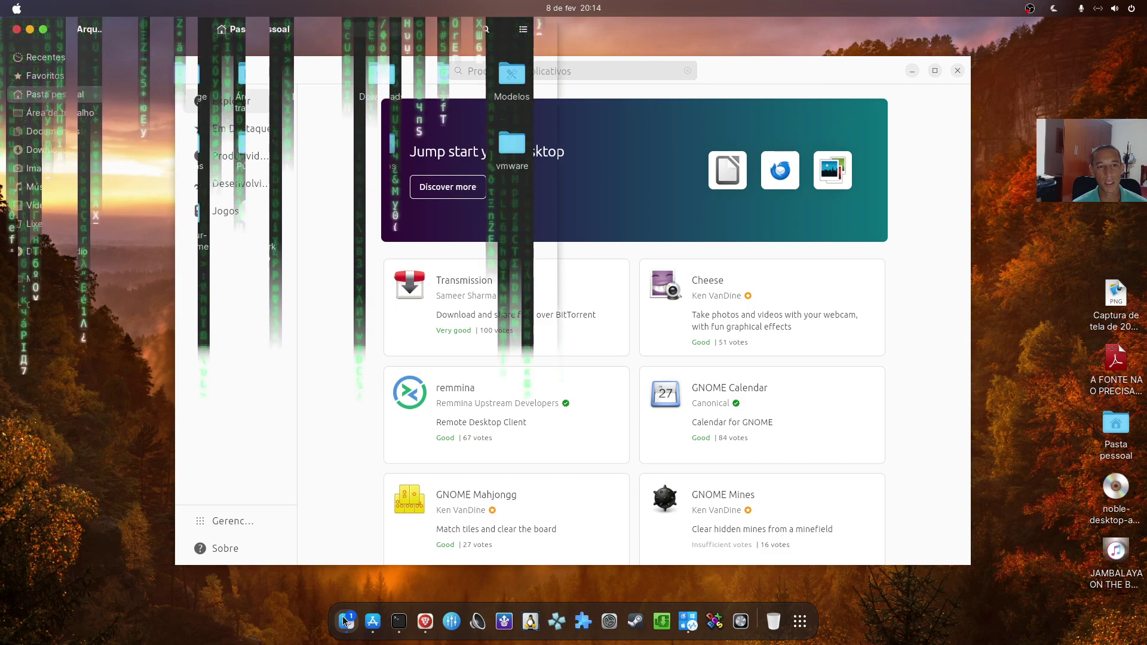
pyautogui.click(16, 29)
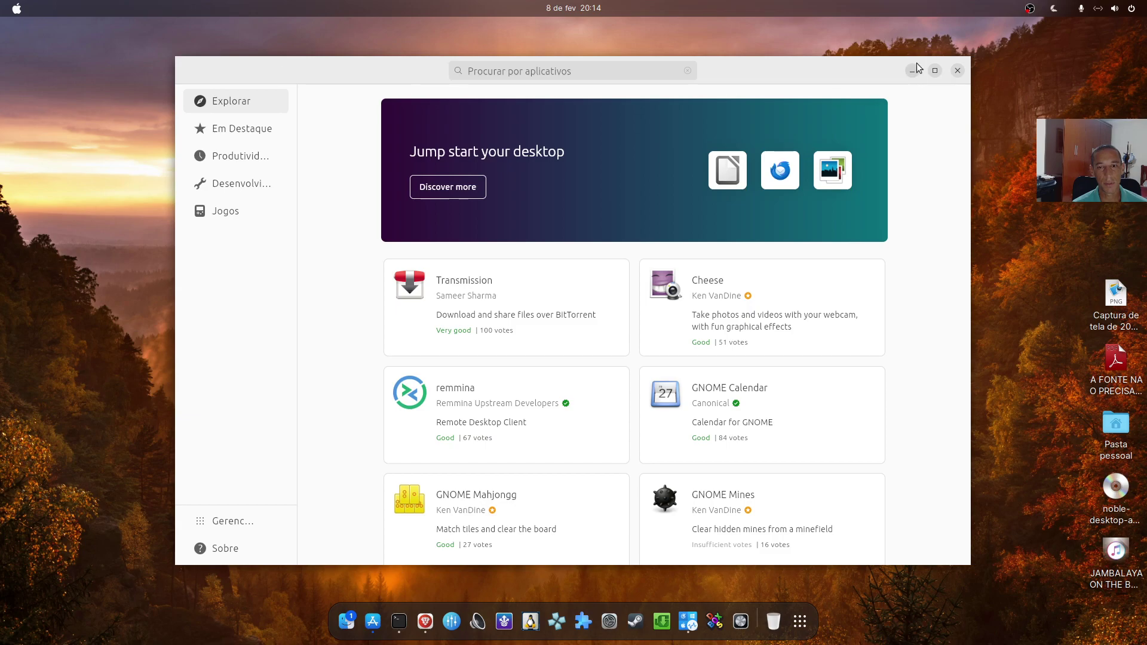
pyautogui.scroll(-5, 406, 418)
pyautogui.scroll(-5, 418, 448)
pyautogui.scroll(5, 543, 508)
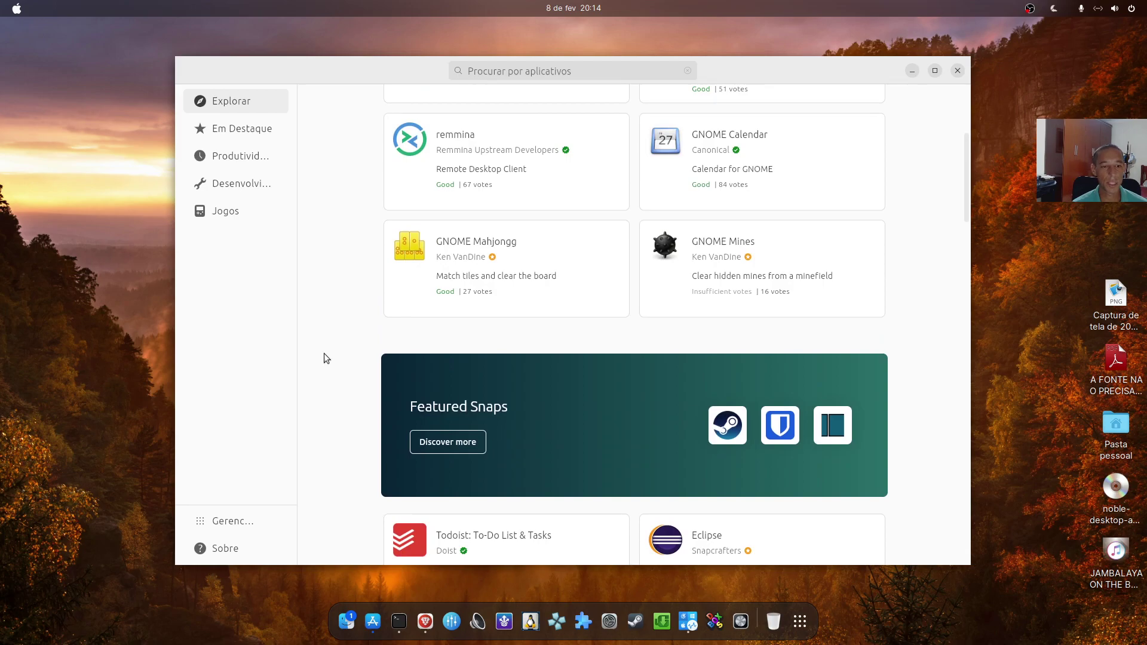
pyautogui.scroll(5, 359, 318)
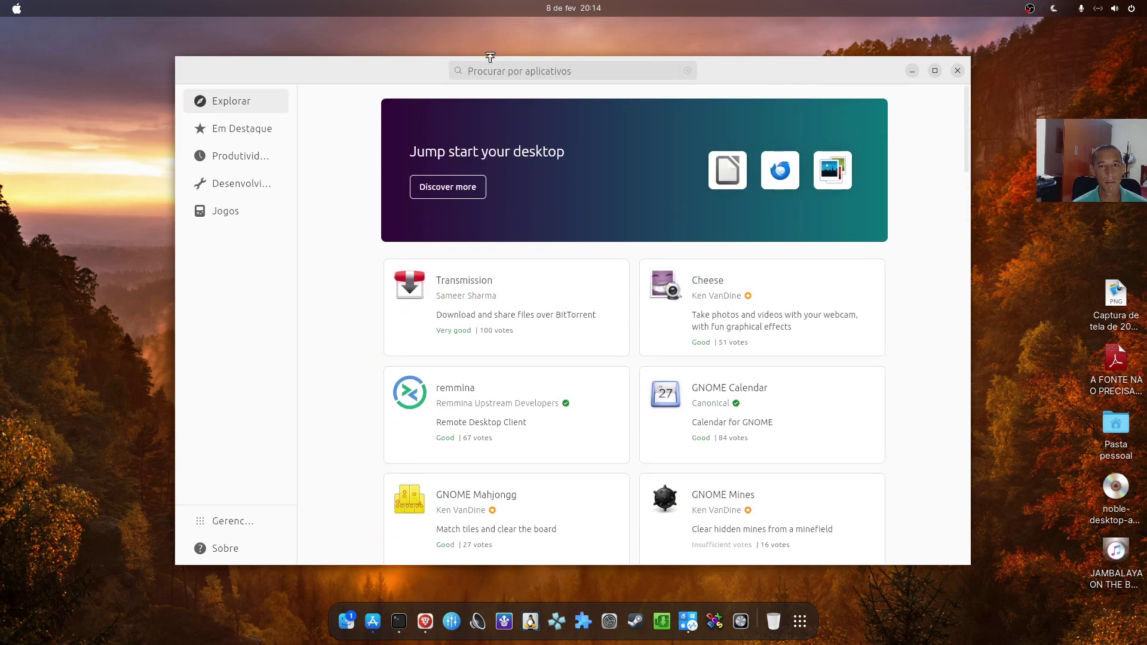
# - View the Em Destaque, productivity, development and Jogos categories of the app store and its Sobre page
pyautogui.click(234, 96)
pyautogui.click(242, 127)
pyautogui.click(238, 161)
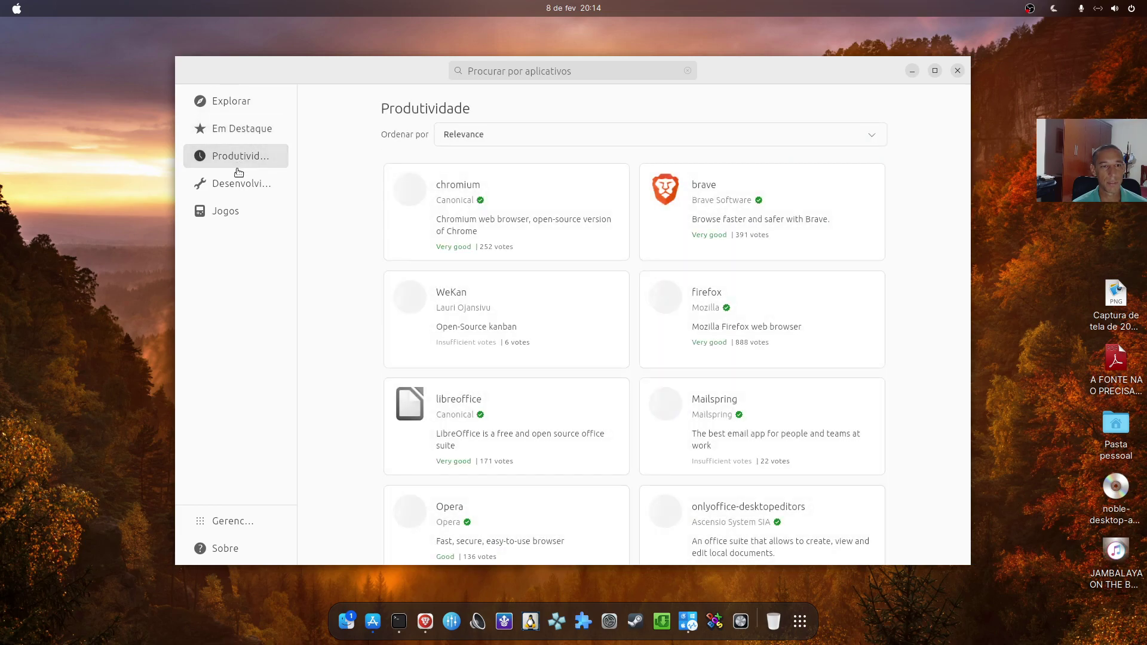
pyautogui.click(233, 184)
pyautogui.click(234, 215)
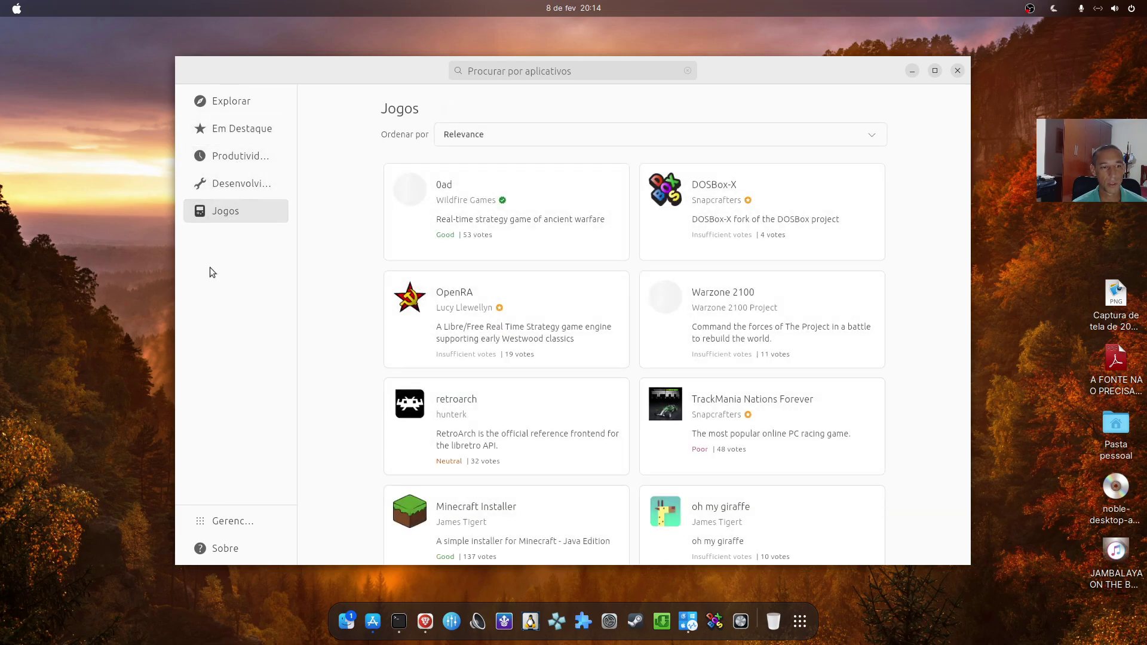
pyautogui.click(221, 553)
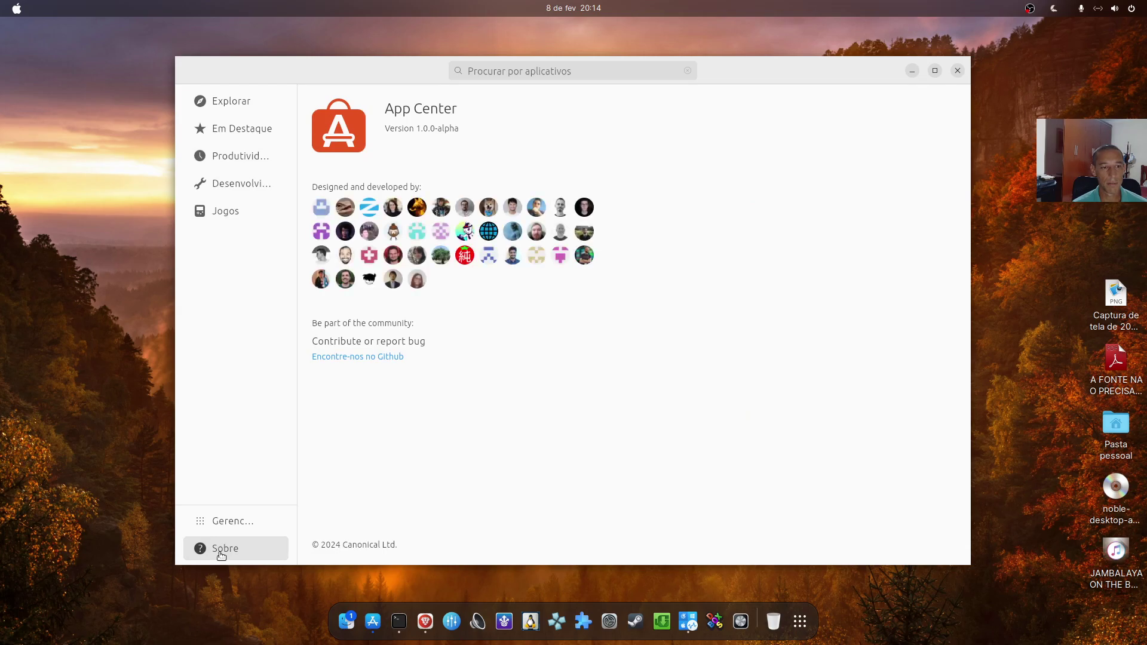
# - On the Gerenciar page, show the system snaps to look through the installed list, hide them again and check the sort options
pyautogui.click(223, 531)
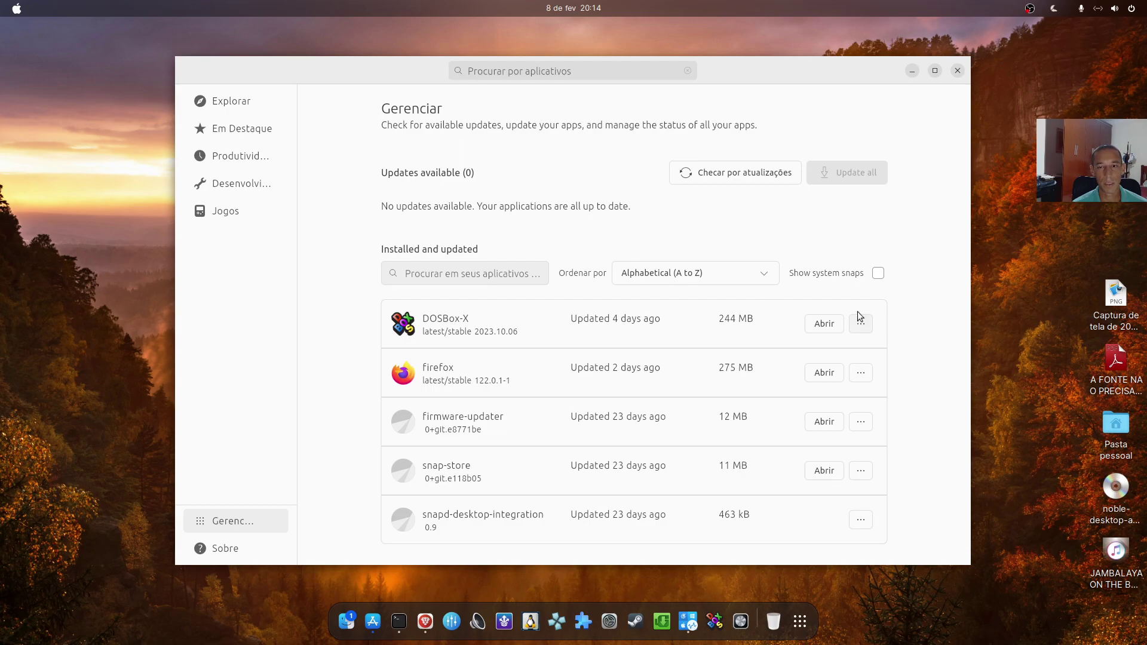
pyautogui.click(878, 274)
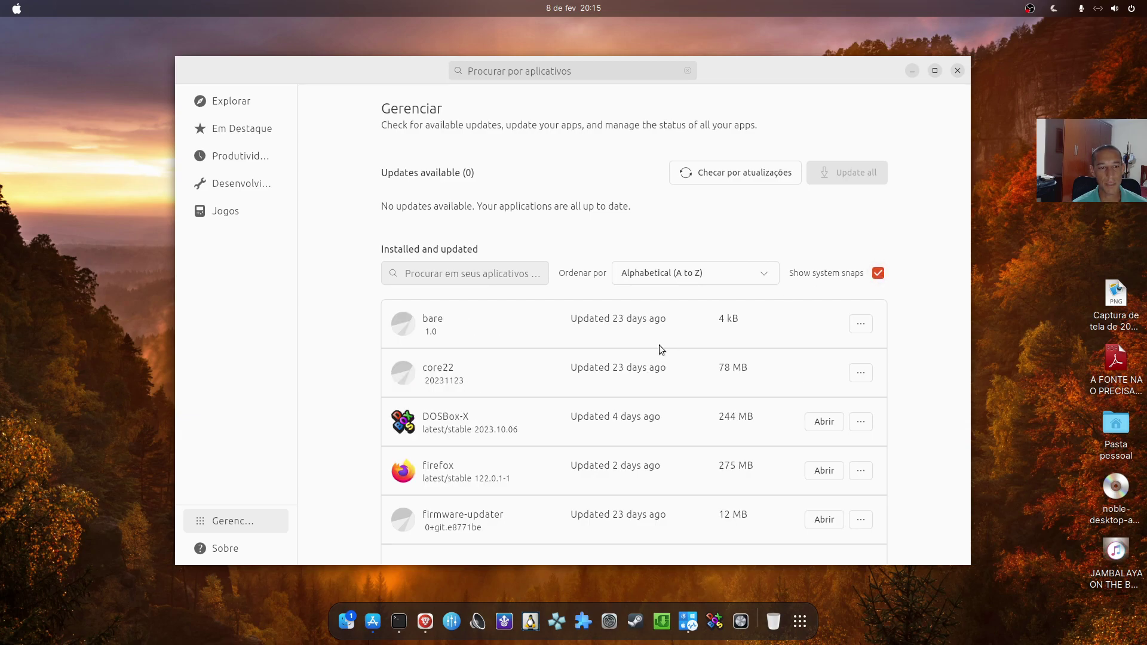
pyautogui.scroll(-8, 624, 353)
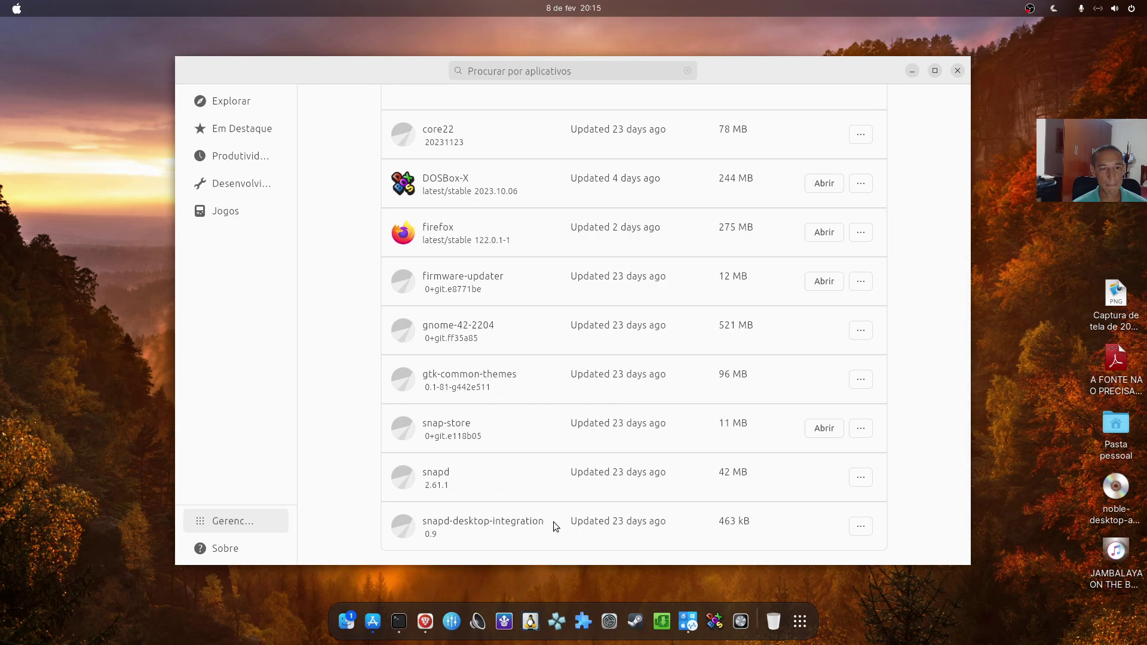
pyautogui.scroll(7, 561, 521)
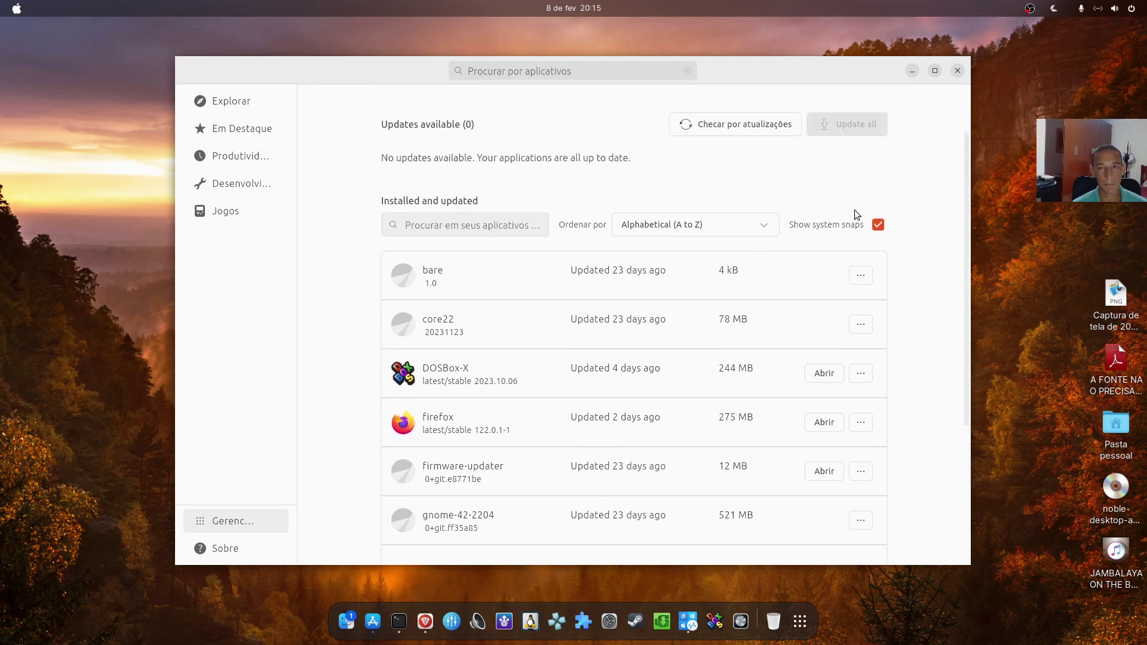
pyautogui.click(877, 225)
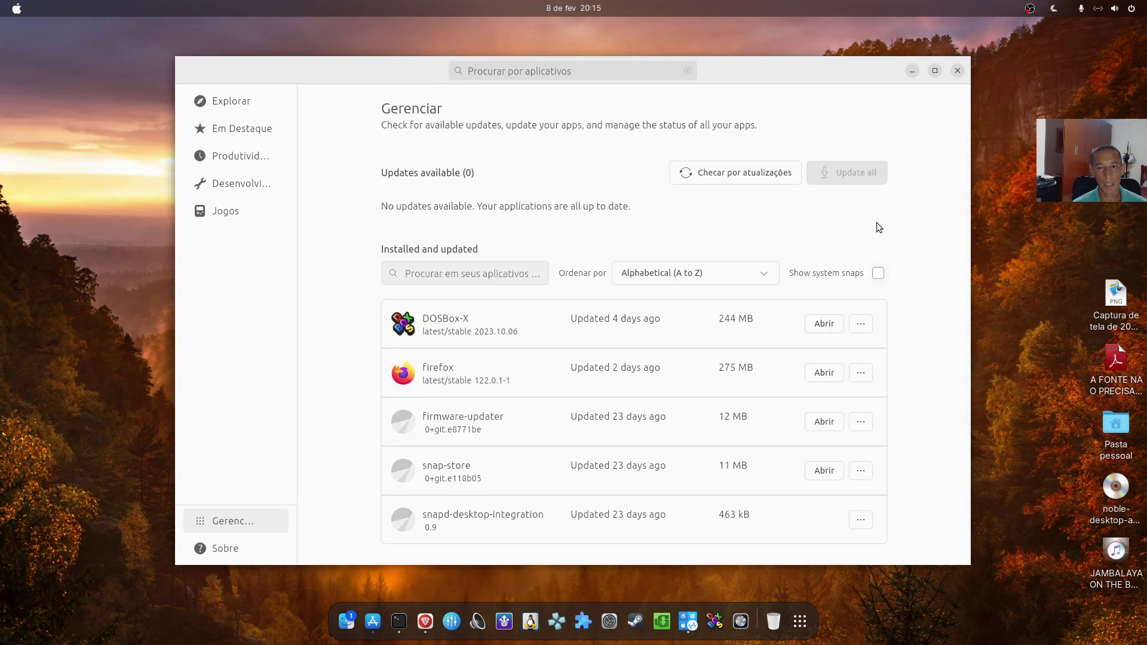
pyautogui.click(776, 276)
pyautogui.click(777, 277)
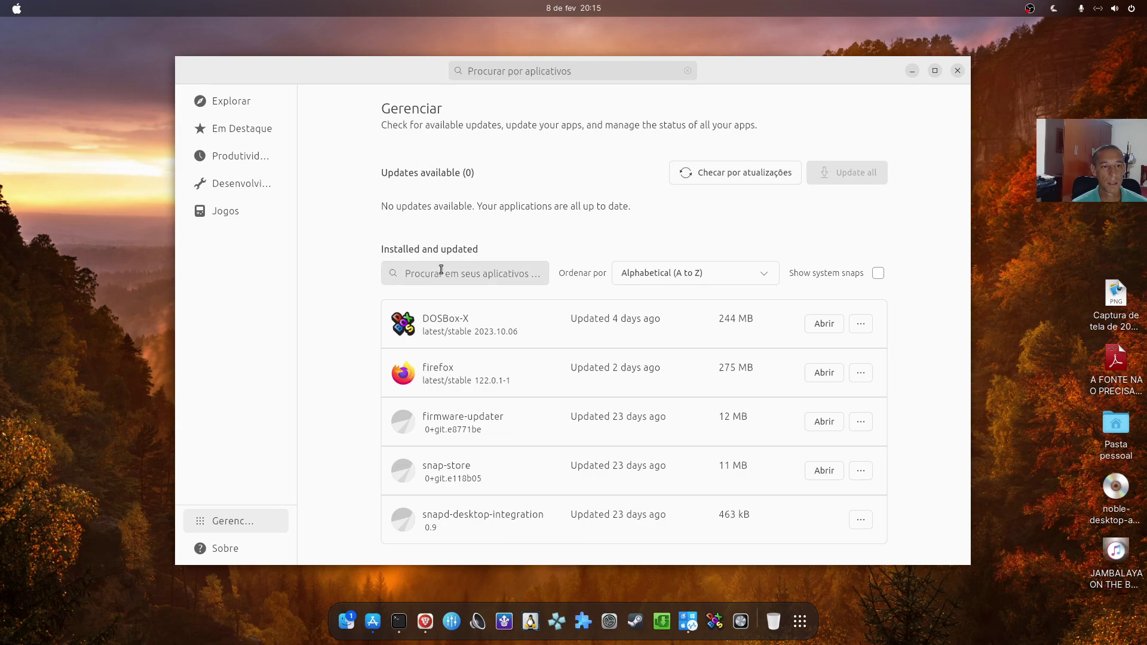
# - Open the DOSBox-X details page from the installed list, check its extra options and examine the app information and Galeria
pyautogui.click(867, 327)
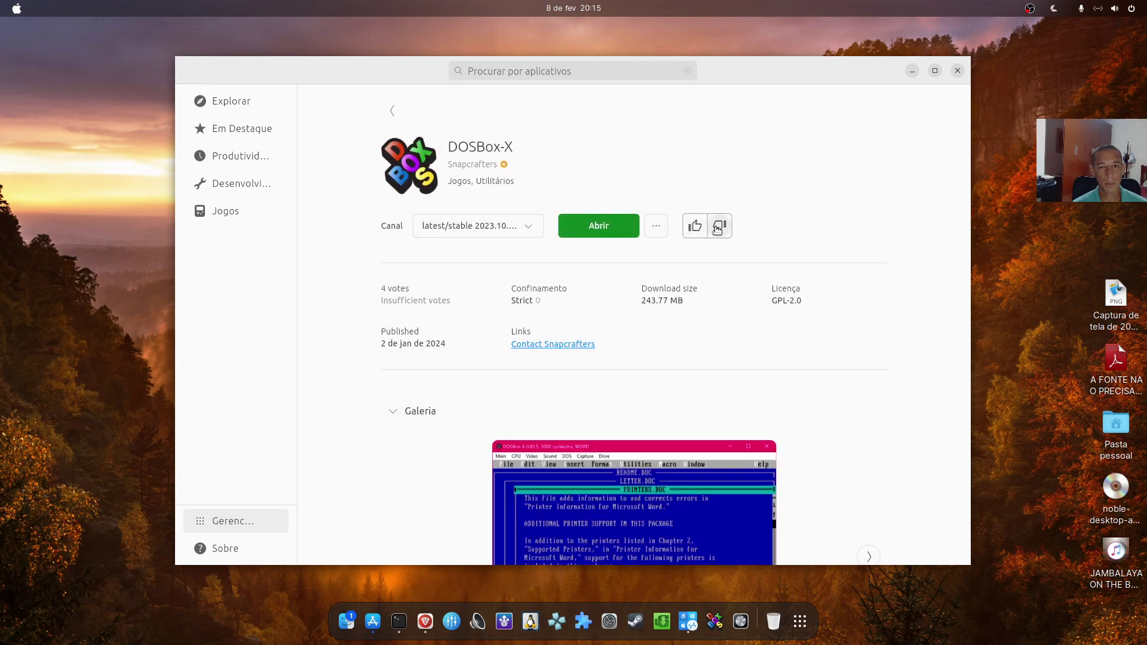
pyautogui.click(658, 227)
pyautogui.click(816, 209)
pyautogui.scroll(-3, 520, 355)
pyautogui.scroll(-4, 520, 365)
pyautogui.scroll(5, 419, 379)
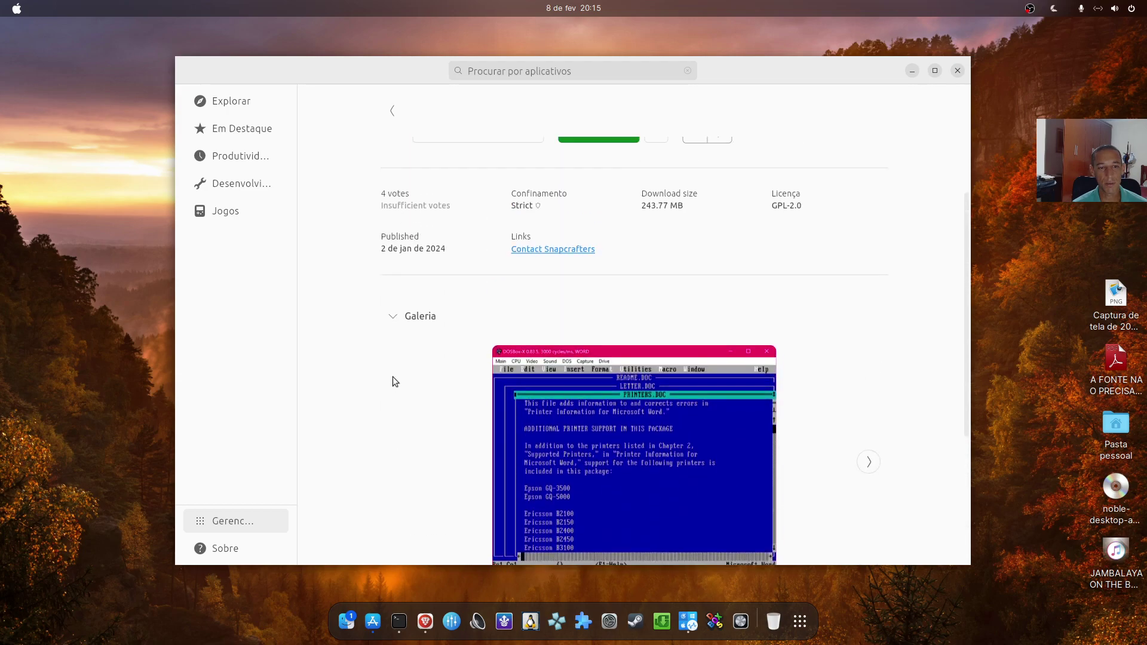
# - Search the app store for "audacity", filter the results by Pacotes debian, and close the store and the window overview
pyautogui.click(235, 99)
pyautogui.click(558, 70)
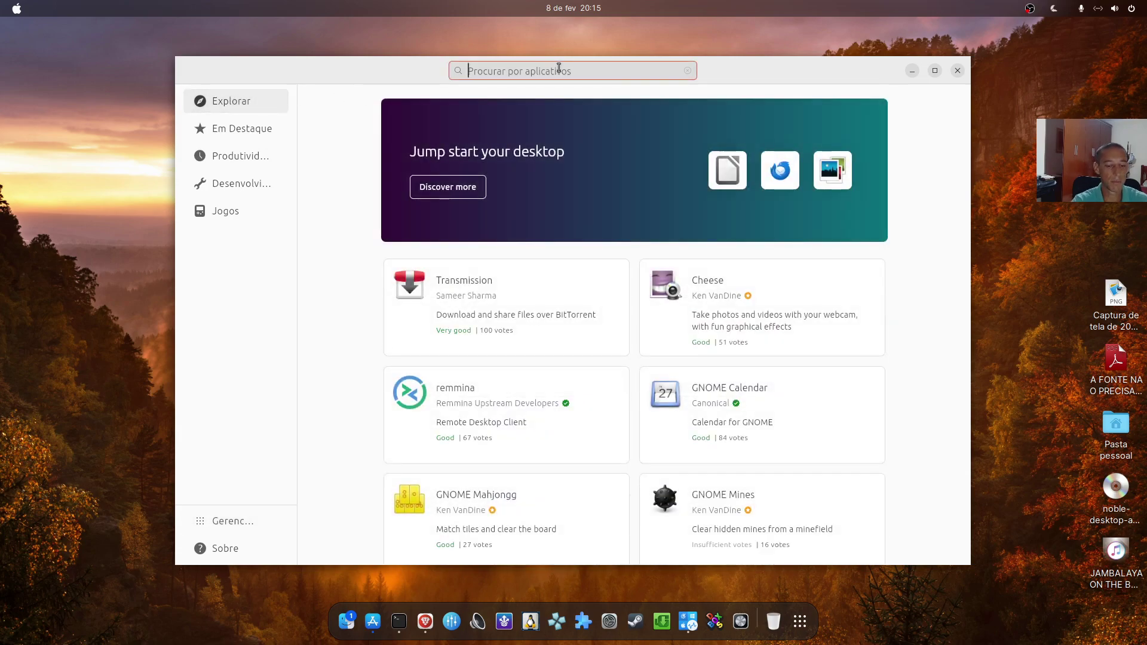
pyautogui.write('audacity')
pyautogui.press('Return')
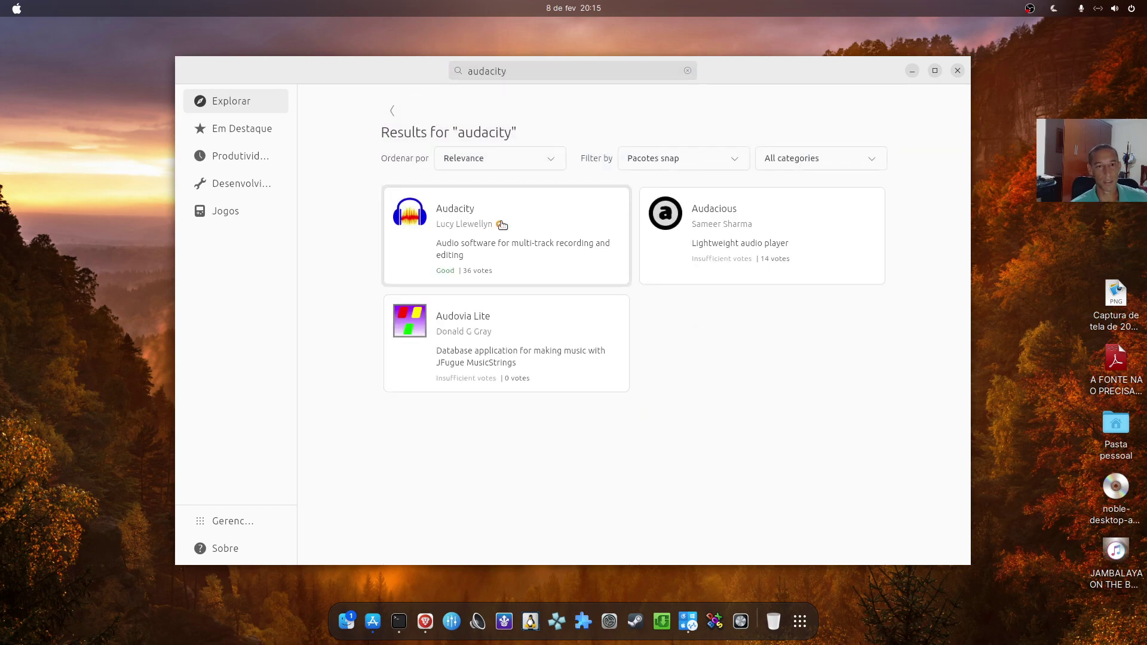
pyautogui.click(678, 161)
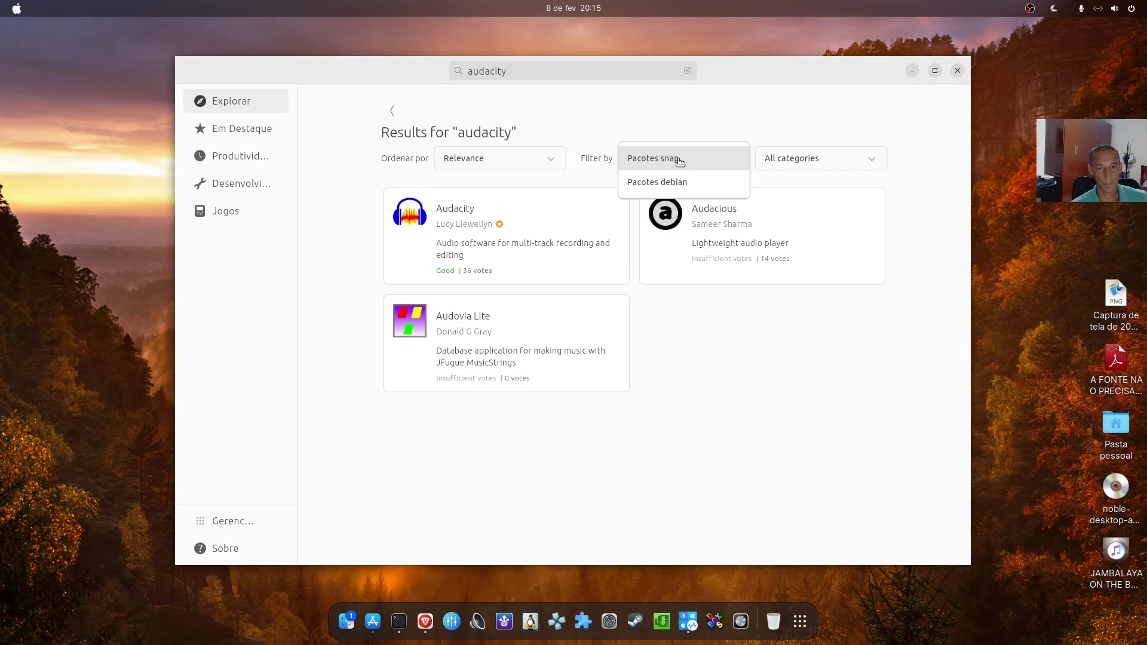
pyautogui.click(684, 182)
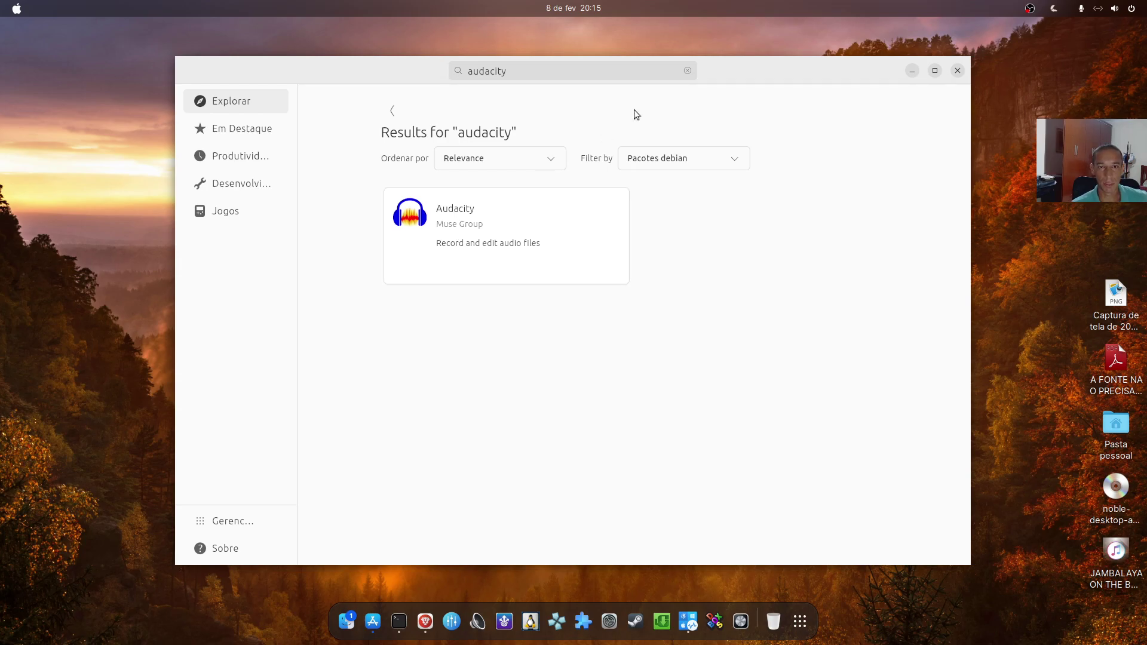
pyautogui.click(957, 71)
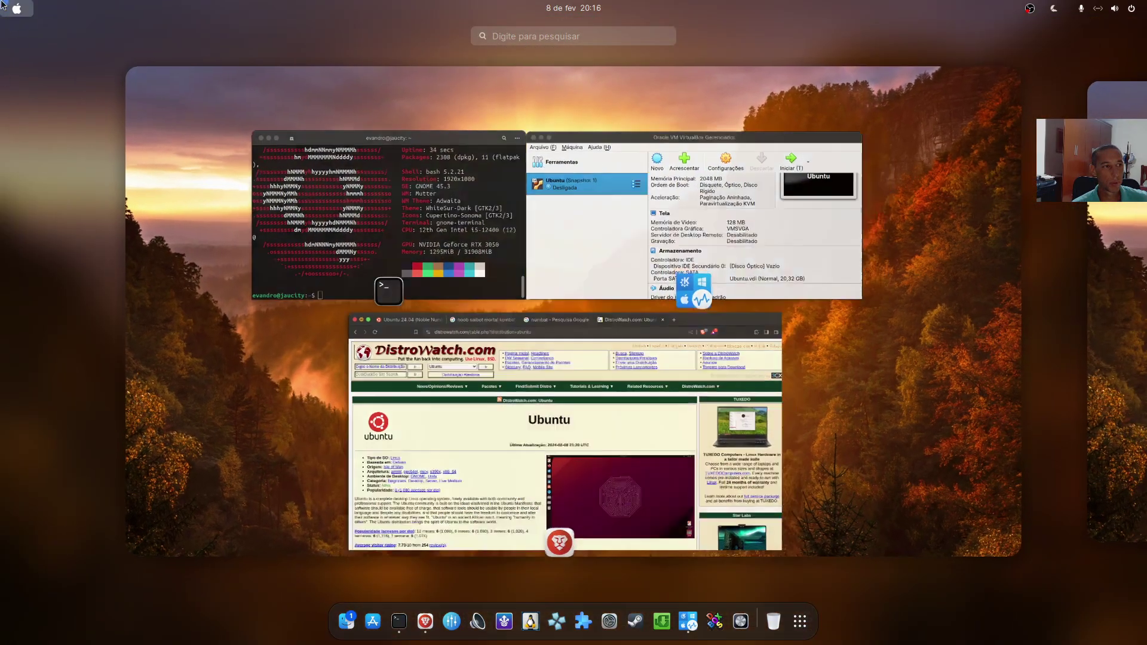
pyautogui.click(2, 4)
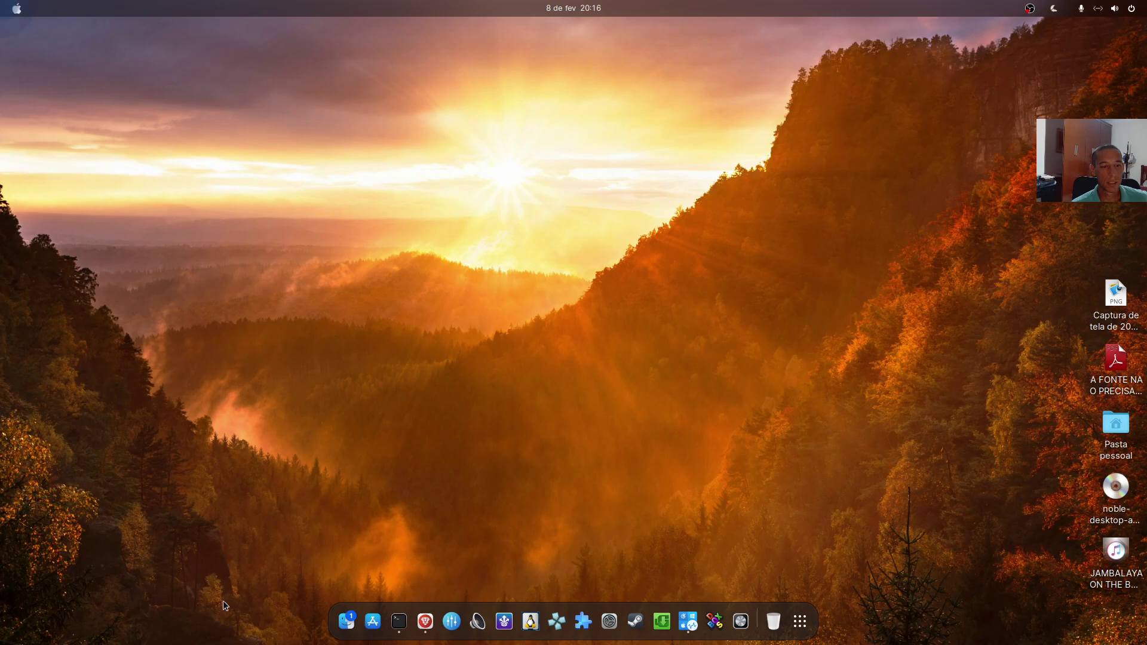
# - Open Drivers Adicionais from the applications grid to view the available drivers page, and close it
pyautogui.click(800, 621)
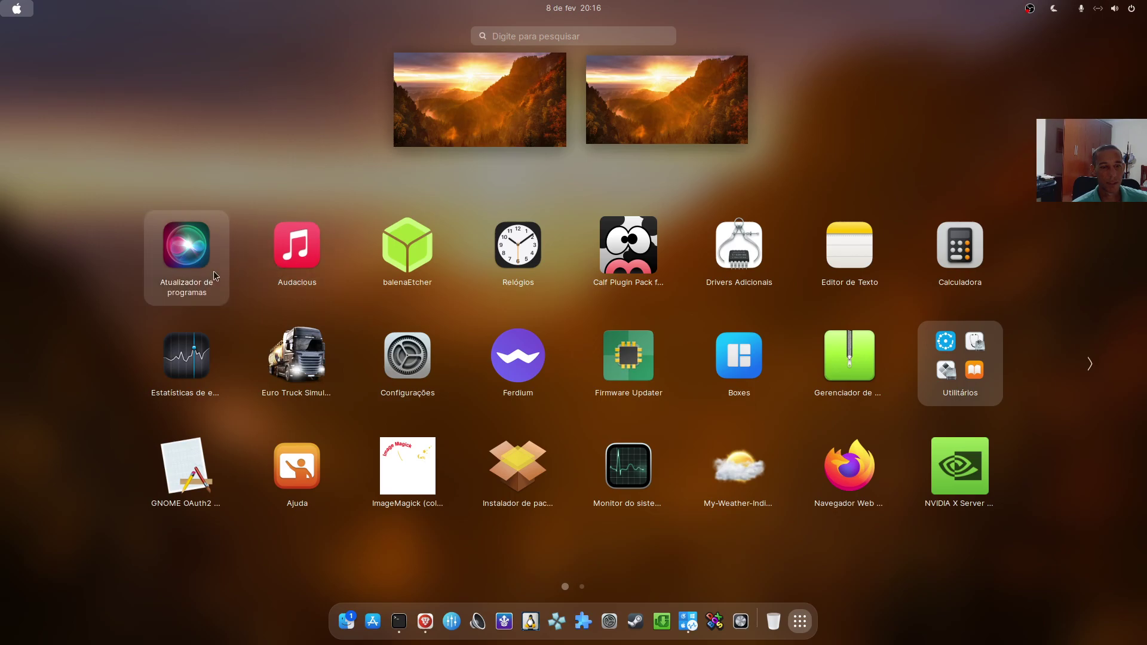
pyautogui.click(719, 245)
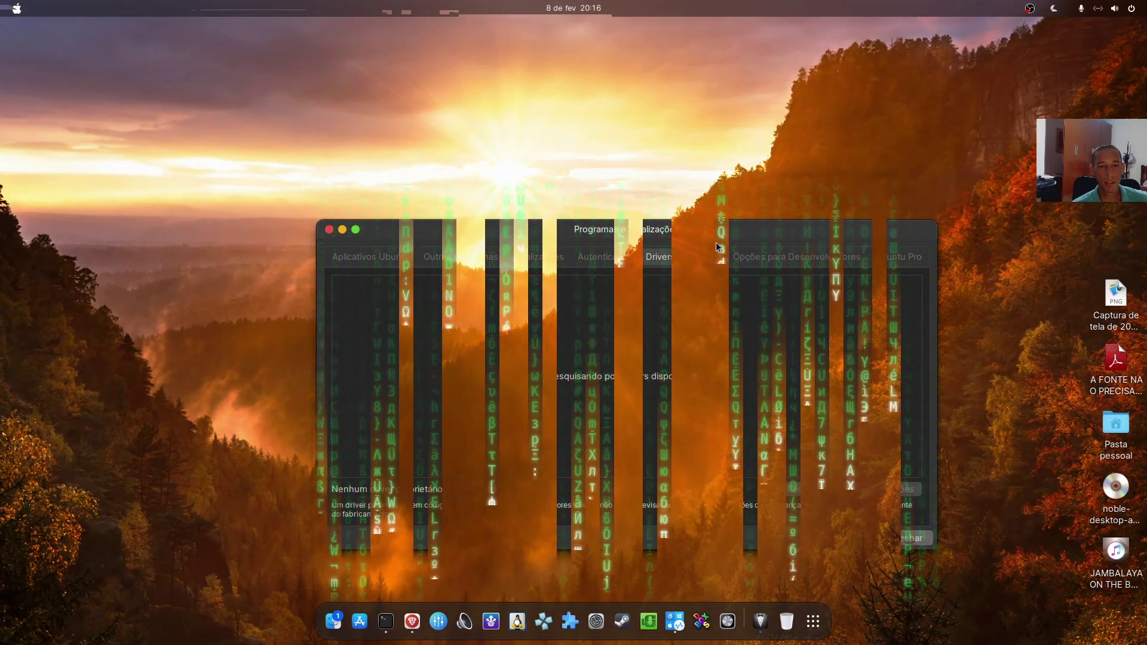
pyautogui.click(330, 230)
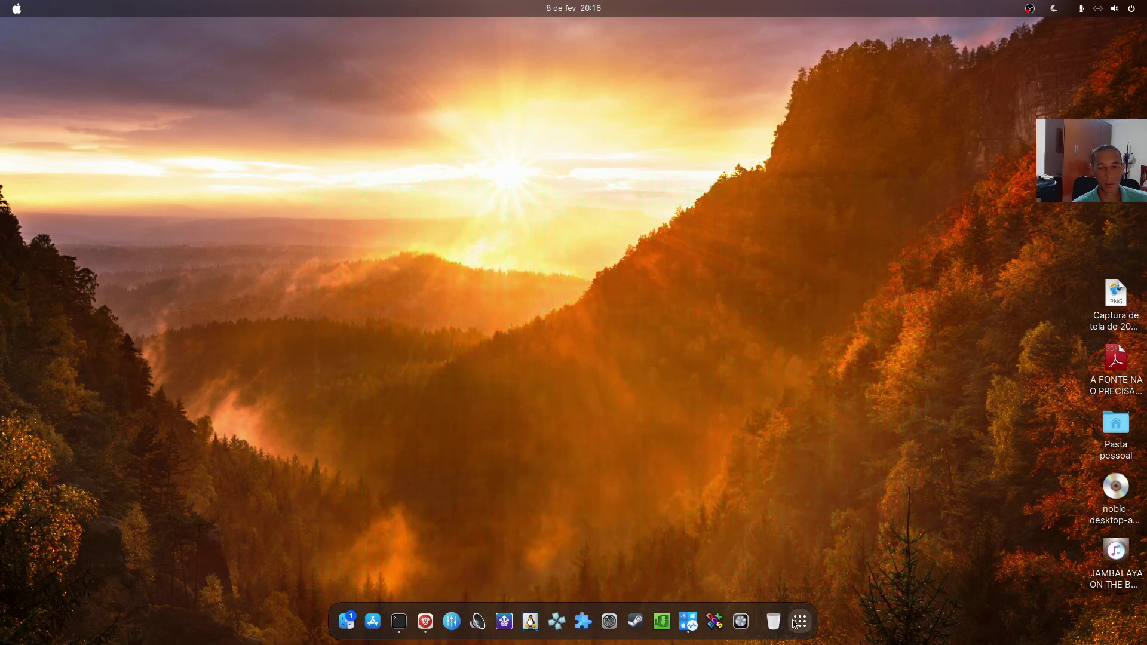
# - Check for updates with Atualizador de programas and close it without installing; try to launch Ferdium, declining to send its problem reports
pyautogui.click(795, 623)
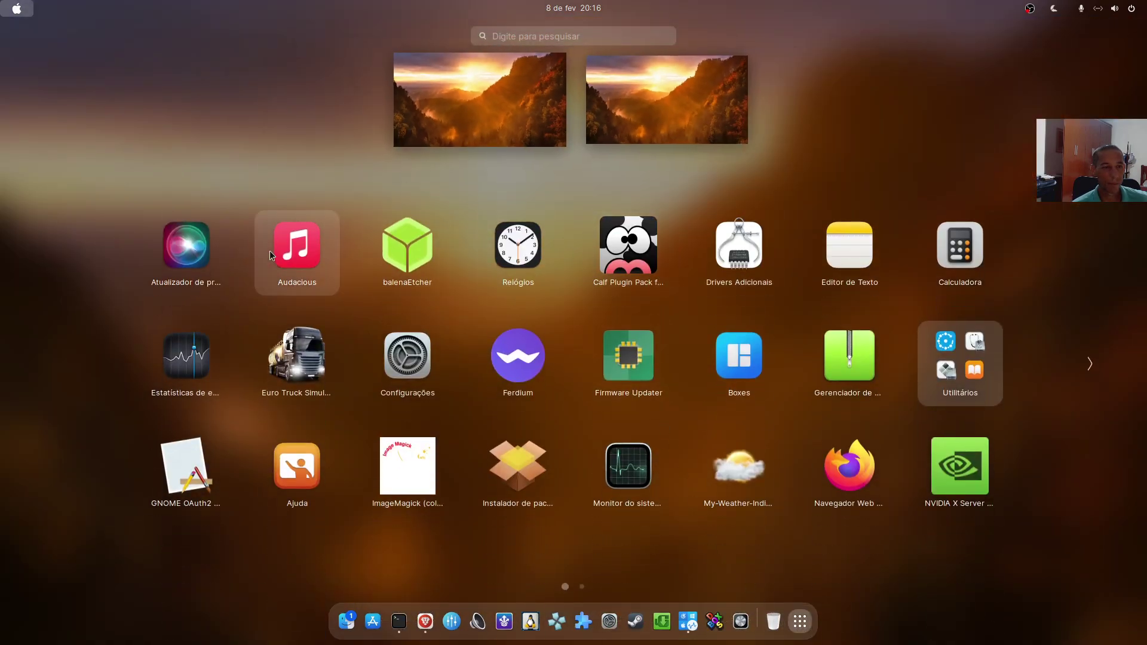
pyautogui.click(186, 250)
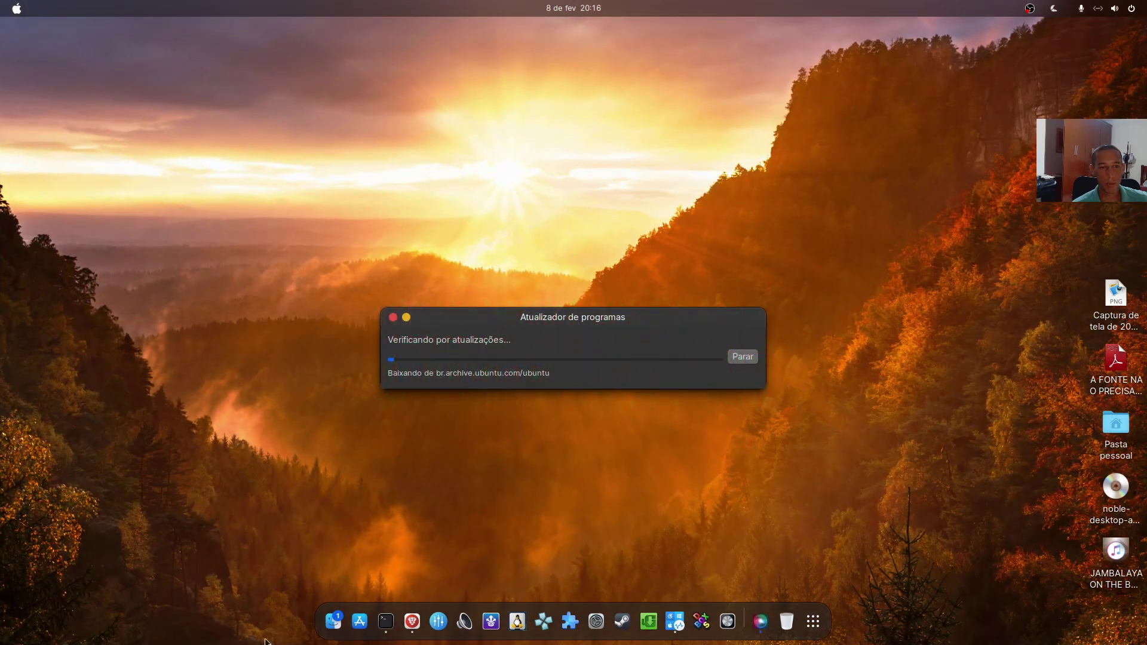
pyautogui.click(811, 632)
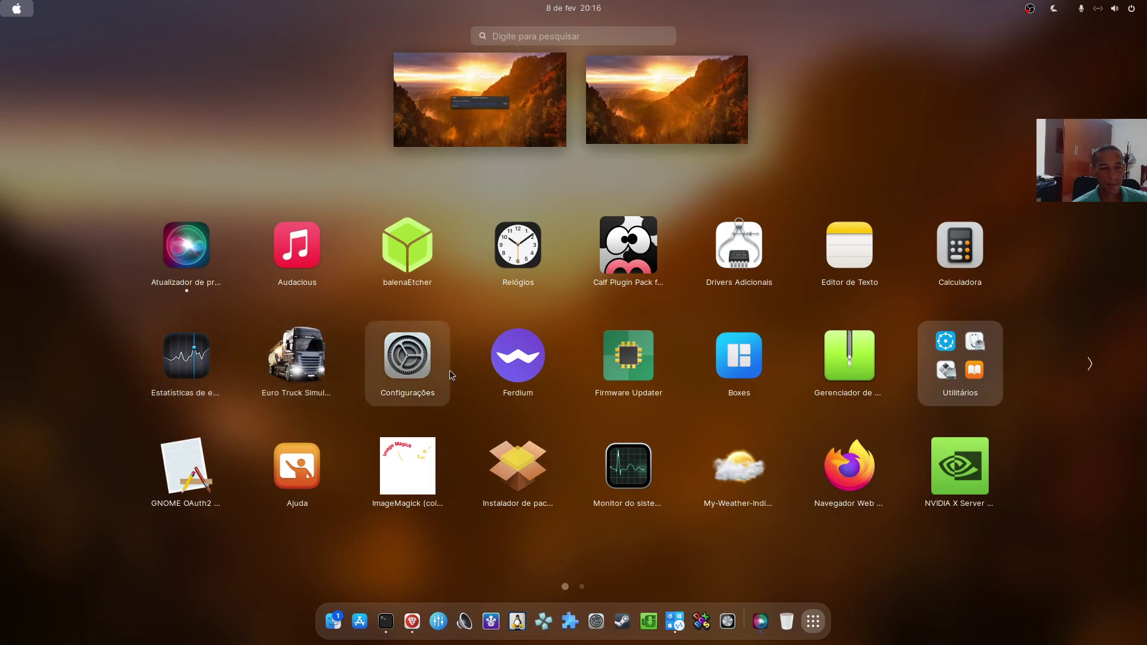
pyautogui.click(526, 355)
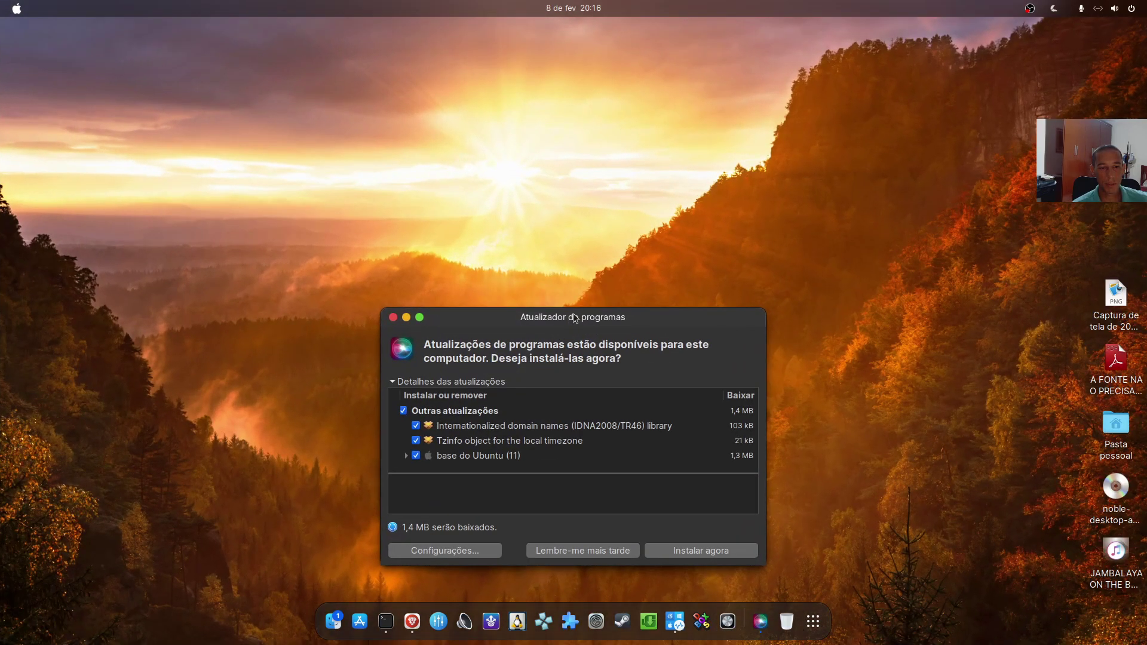
pyautogui.moveTo(574, 316); pyautogui.dragTo(589, 181)
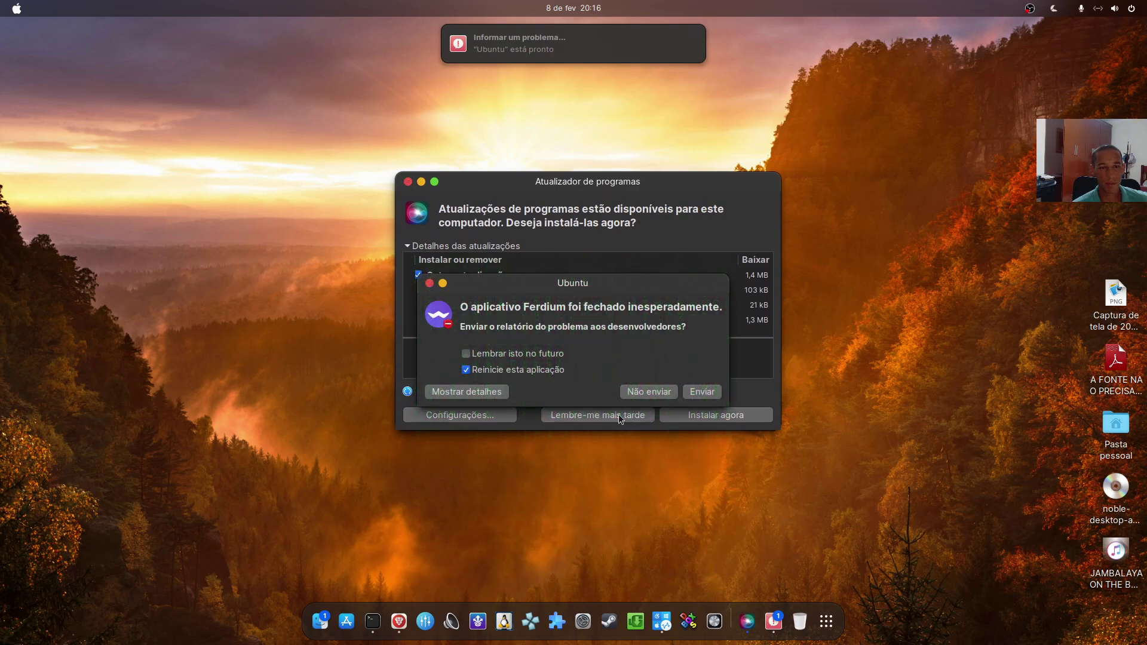
pyautogui.click(649, 391)
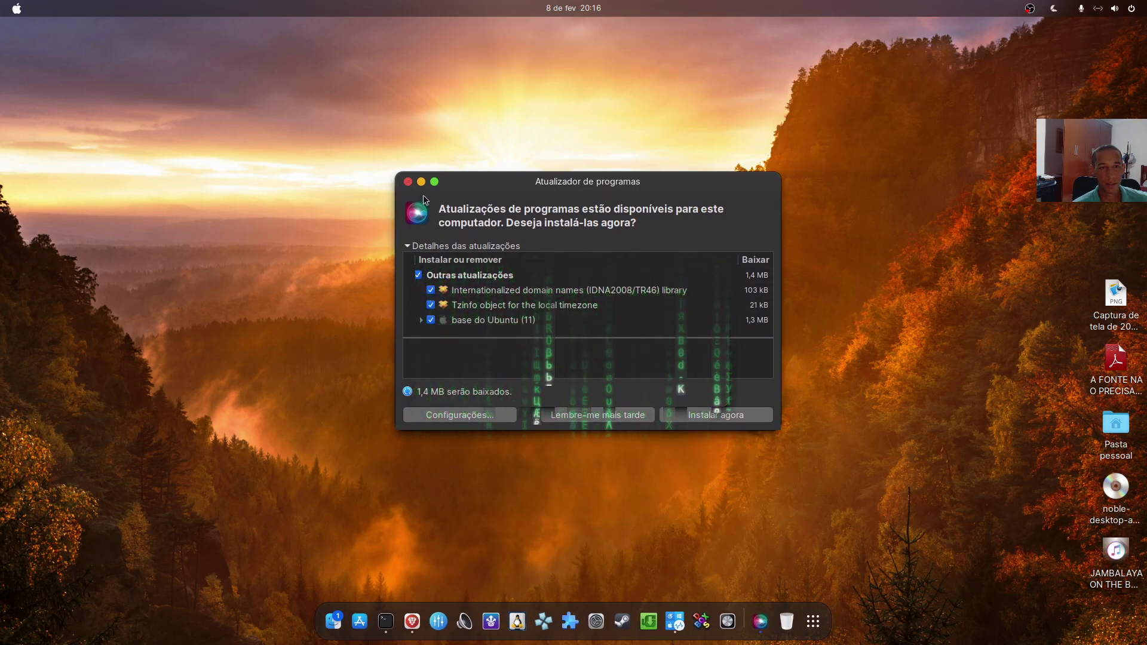
pyautogui.click(408, 182)
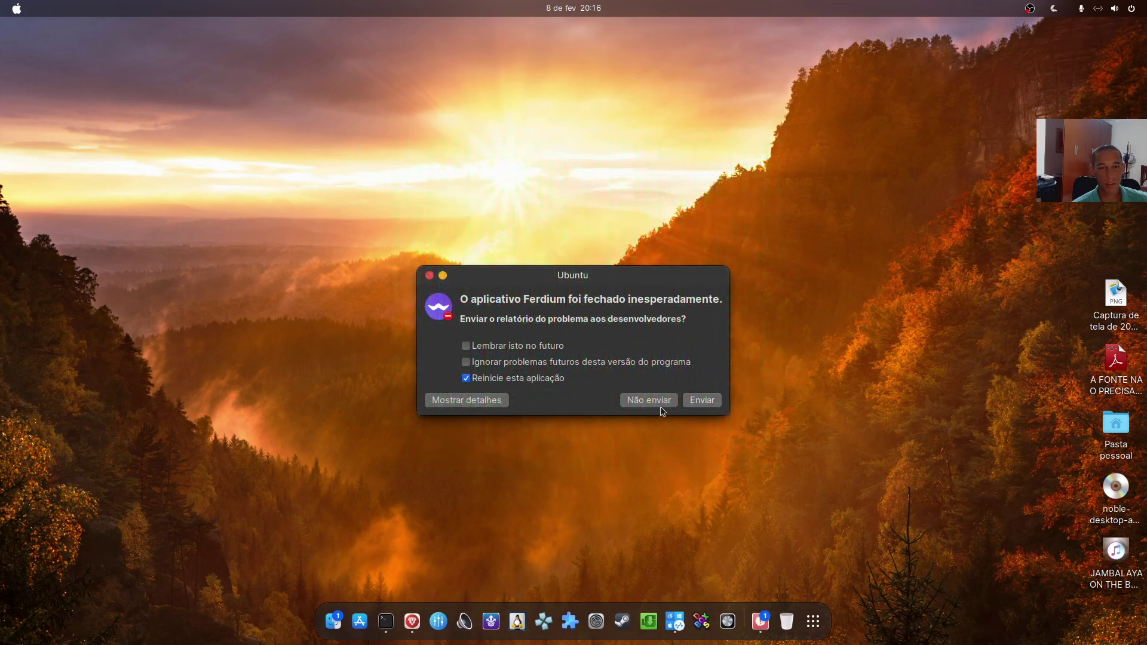
pyautogui.click(657, 399)
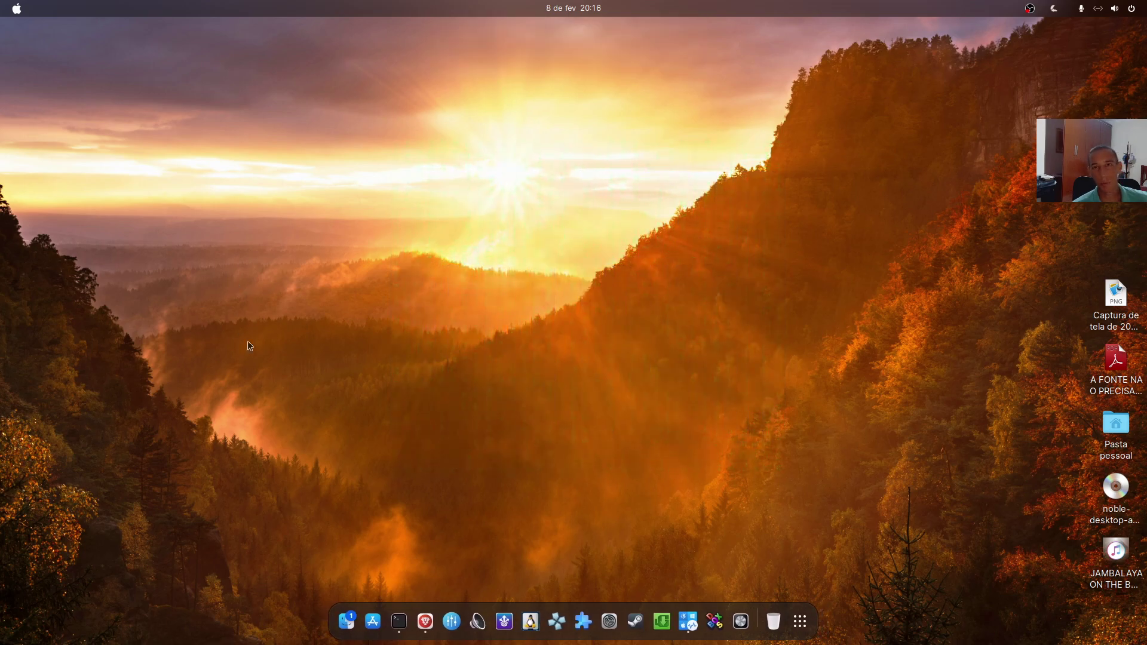
# - Open the NVIDIA X Server settings, view the X Server Display Configuration and System Information pages, and close the application
pyautogui.click(800, 621)
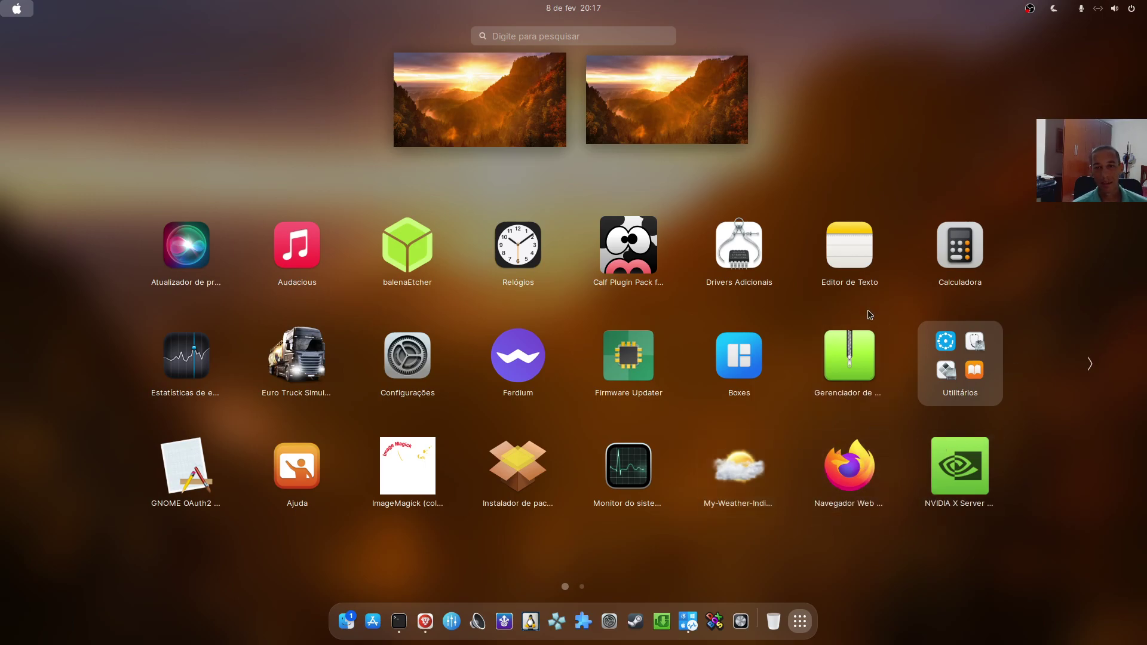
pyautogui.click(976, 472)
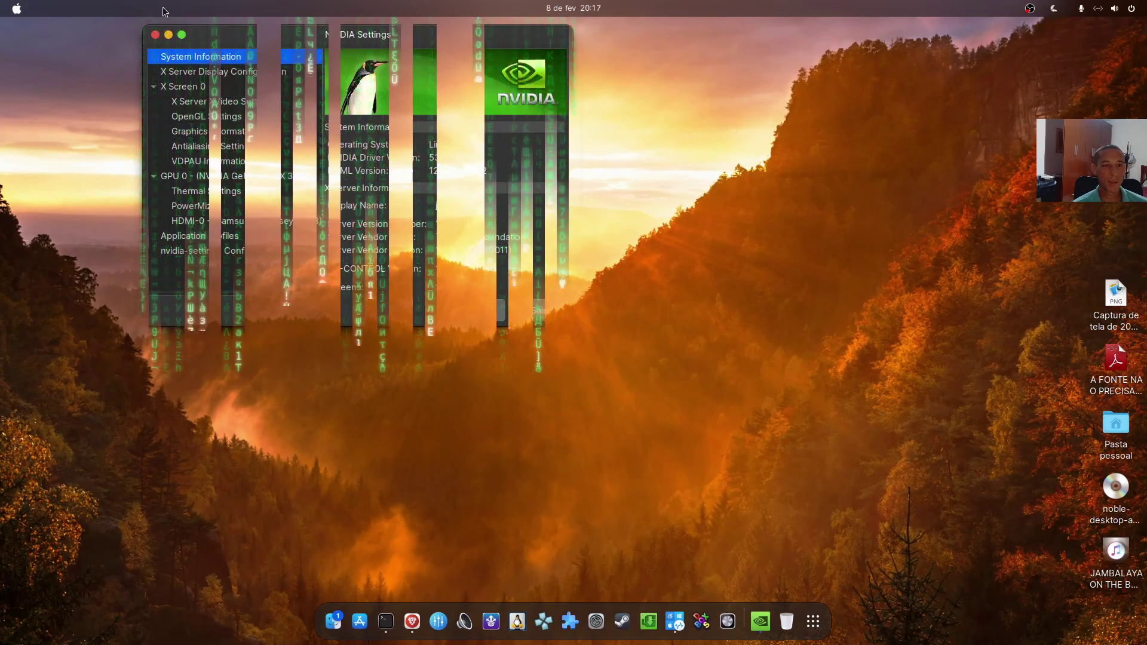
pyautogui.click(202, 75)
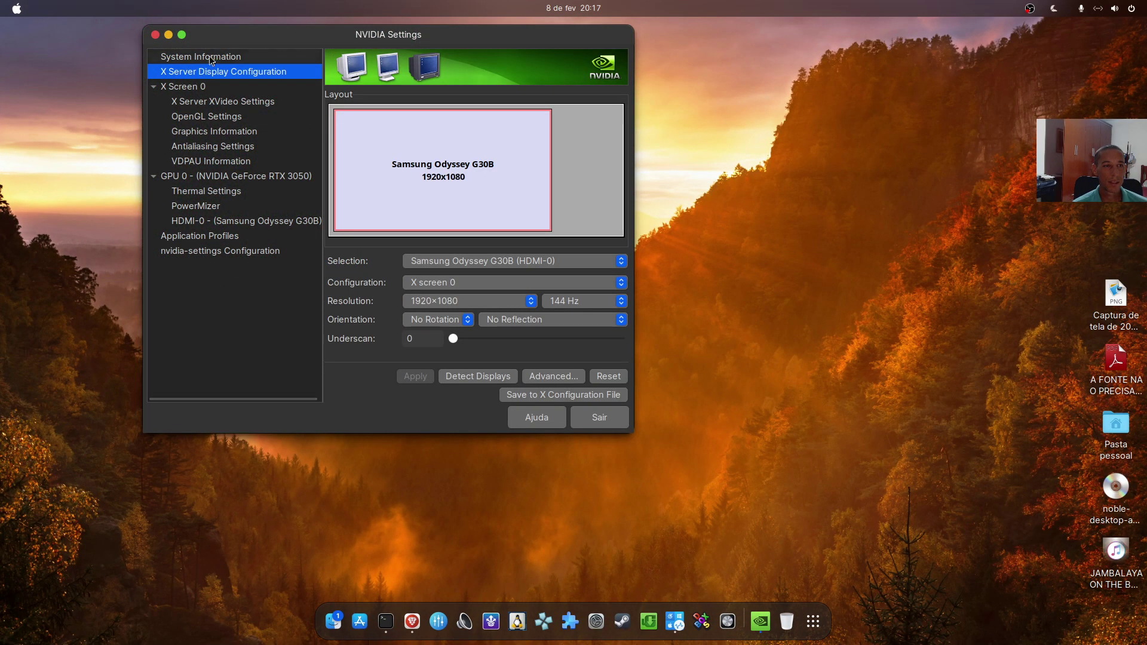
pyautogui.click(223, 58)
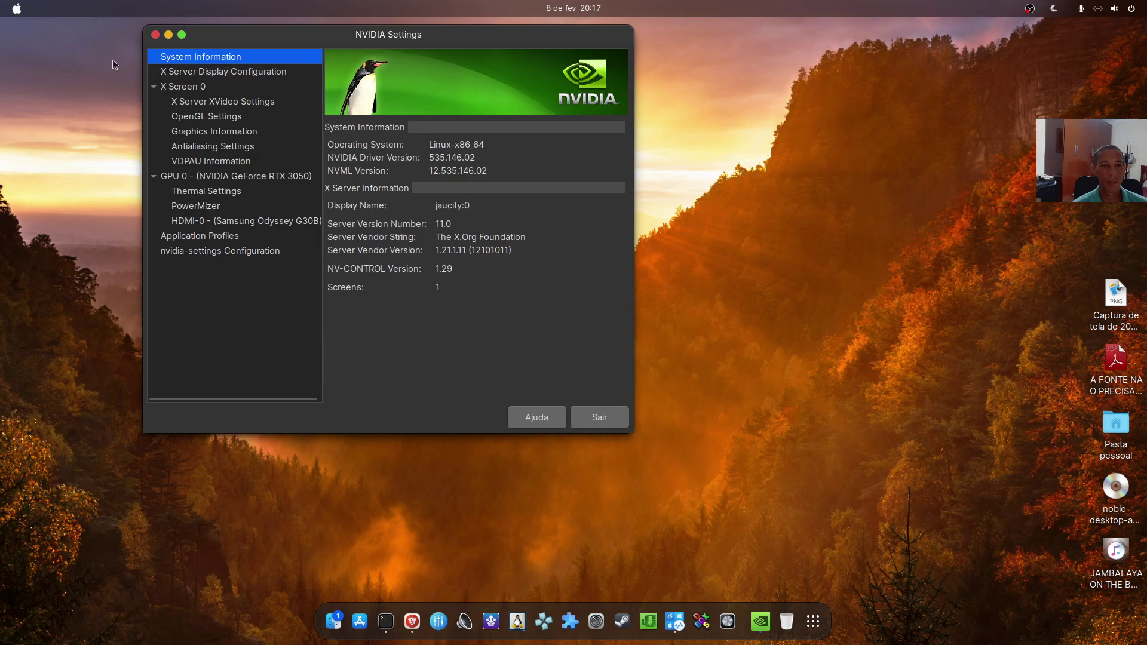
pyautogui.click(155, 35)
pyautogui.press('Return')
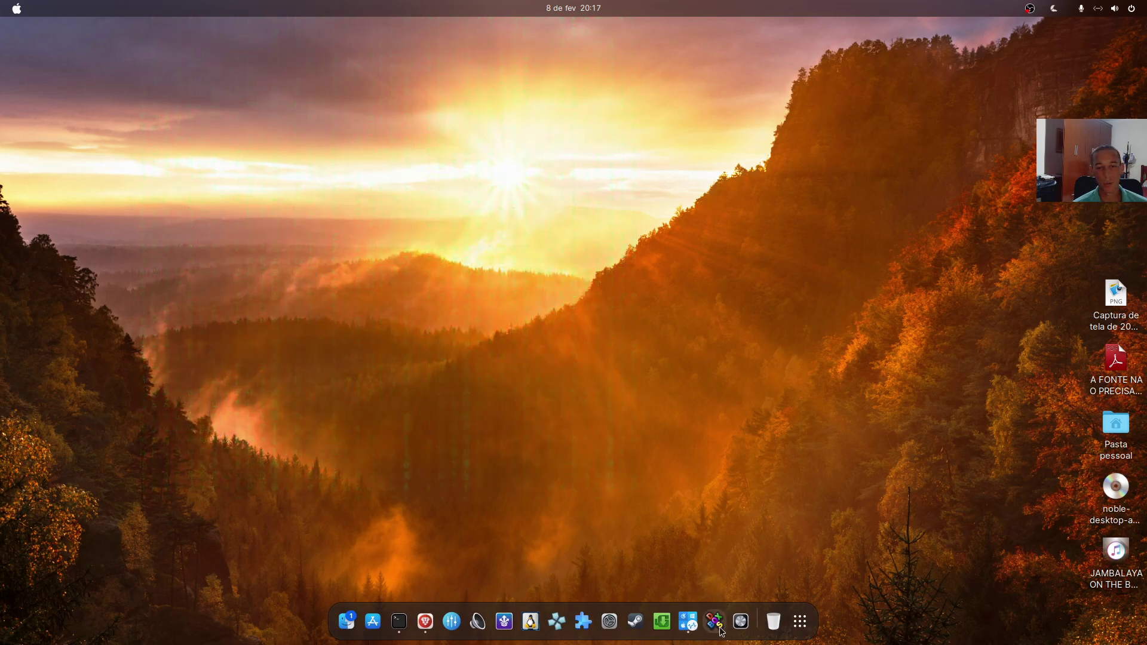
# - Open Programas e atualizações, look through its pages from Aplicativos Ubuntu to Opções para Desenvolvedores, and close it
pyautogui.click(799, 621)
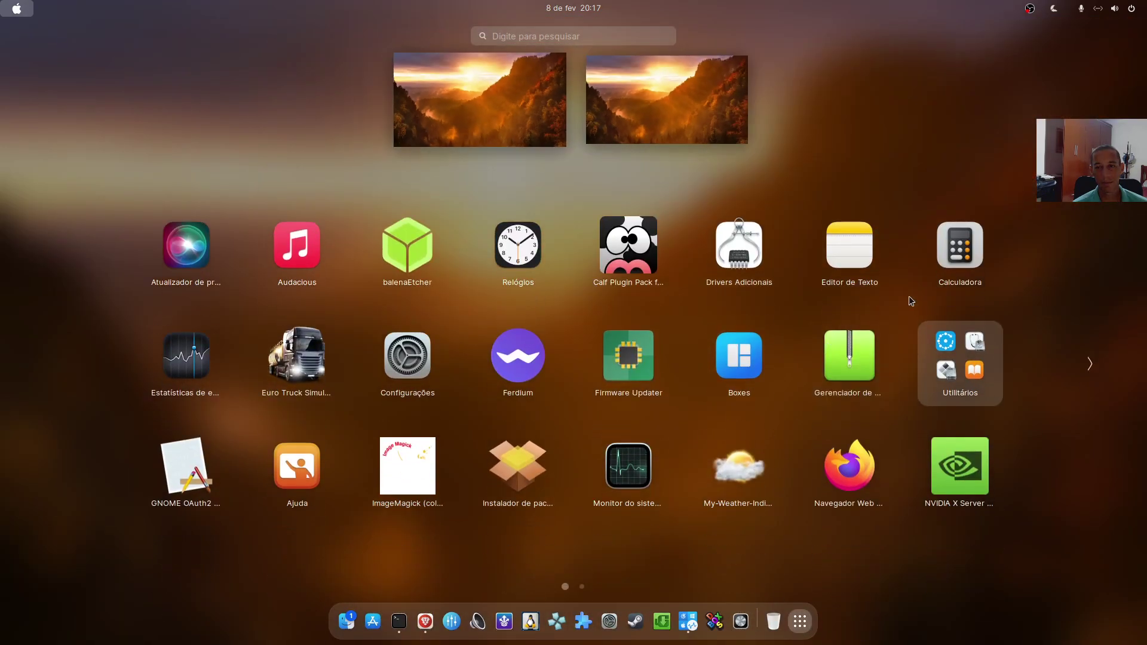
pyautogui.scroll(-1, 912, 300)
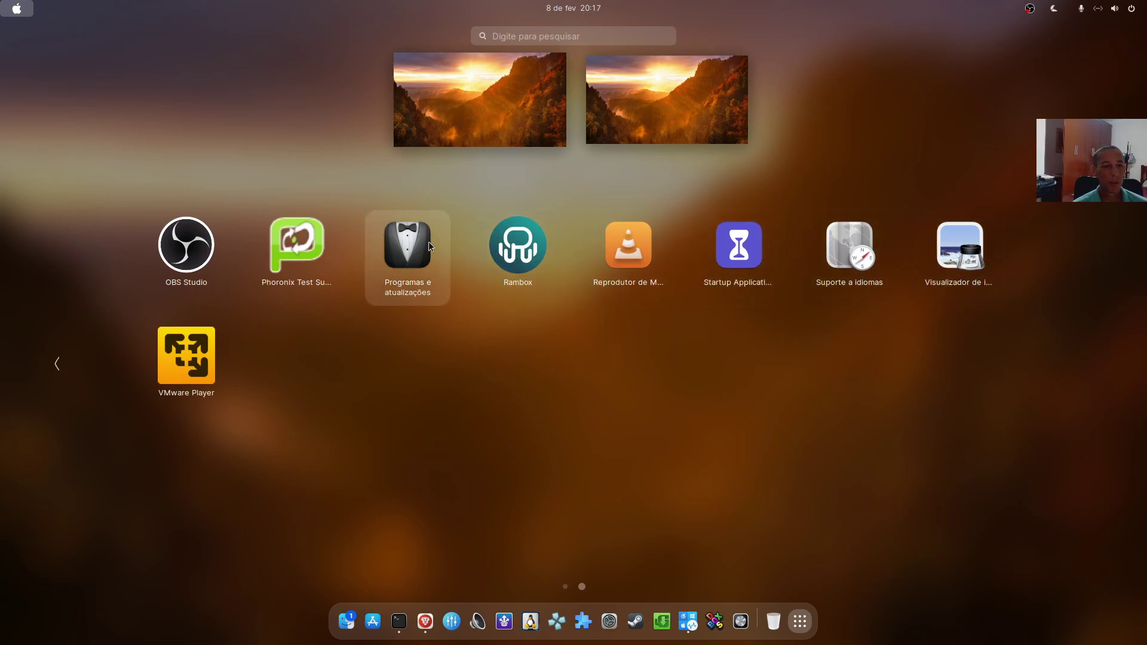
pyautogui.click(411, 255)
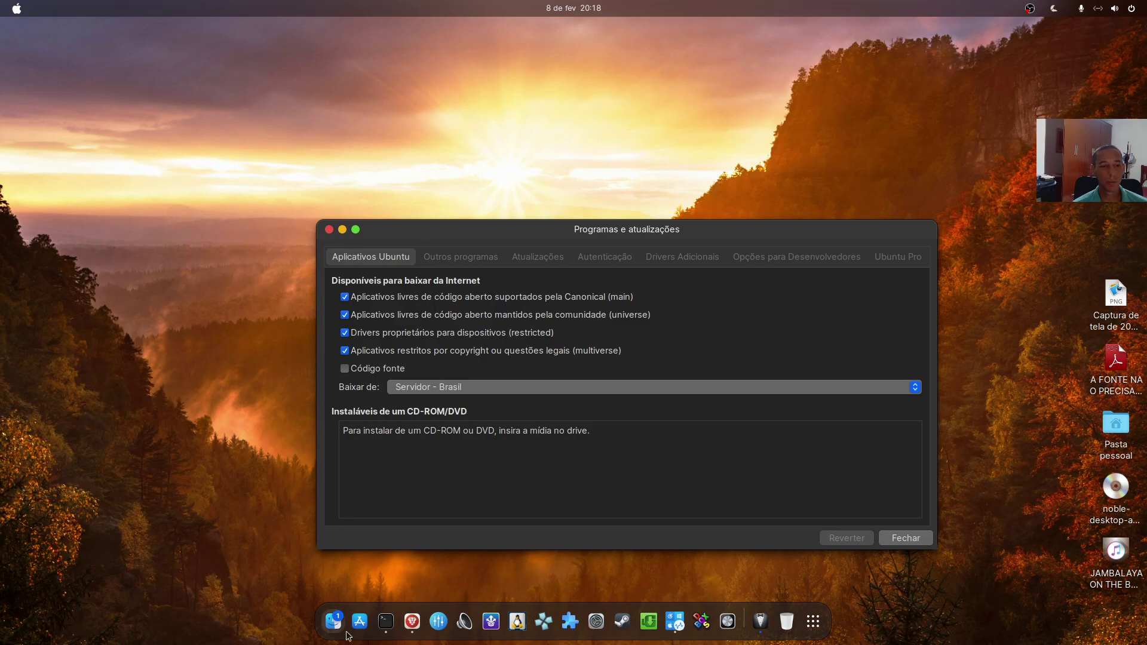
pyautogui.click(813, 621)
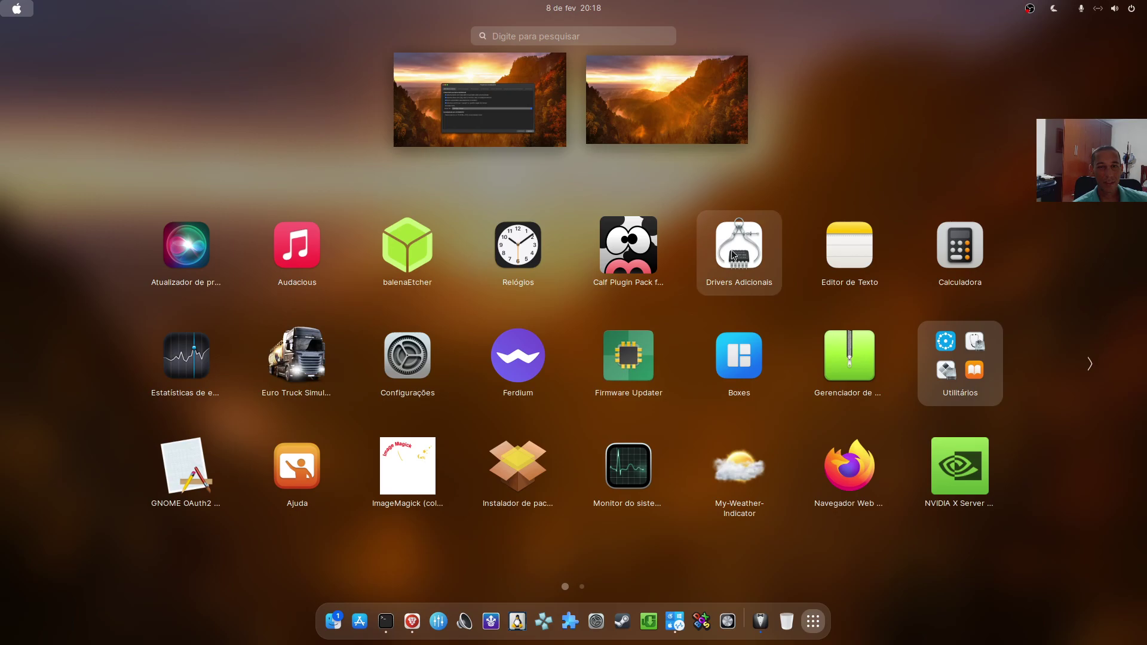
pyautogui.scroll(-1, 733, 255)
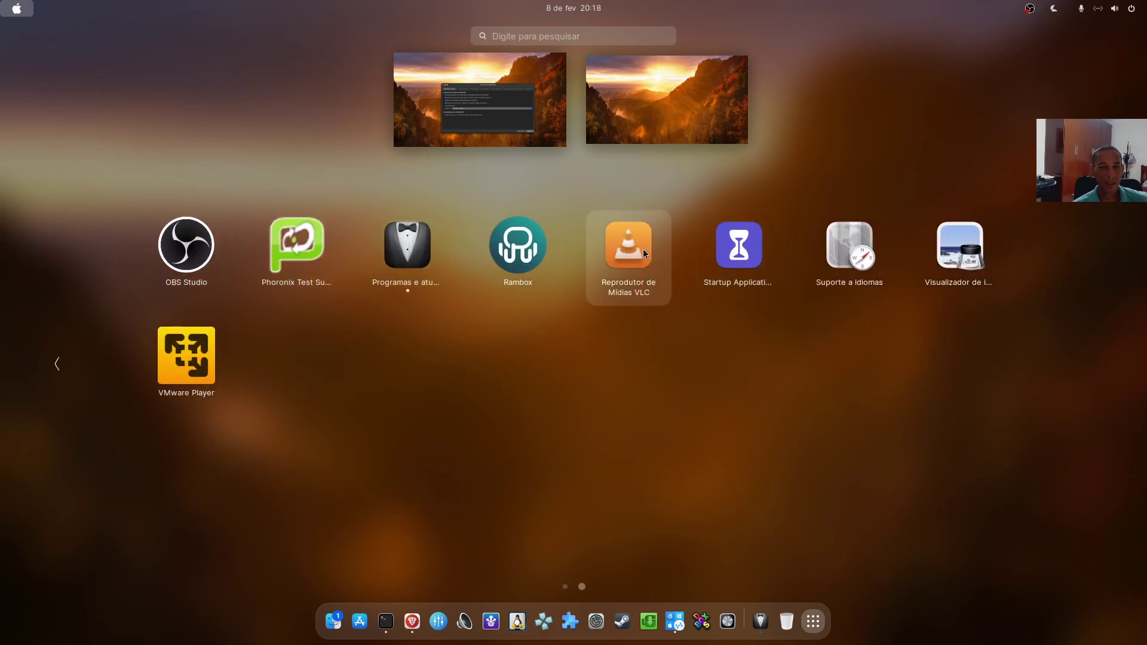
pyautogui.click(409, 248)
pyautogui.click(427, 256)
pyautogui.click(537, 257)
pyautogui.click(604, 257)
pyautogui.click(682, 257)
pyautogui.click(770, 257)
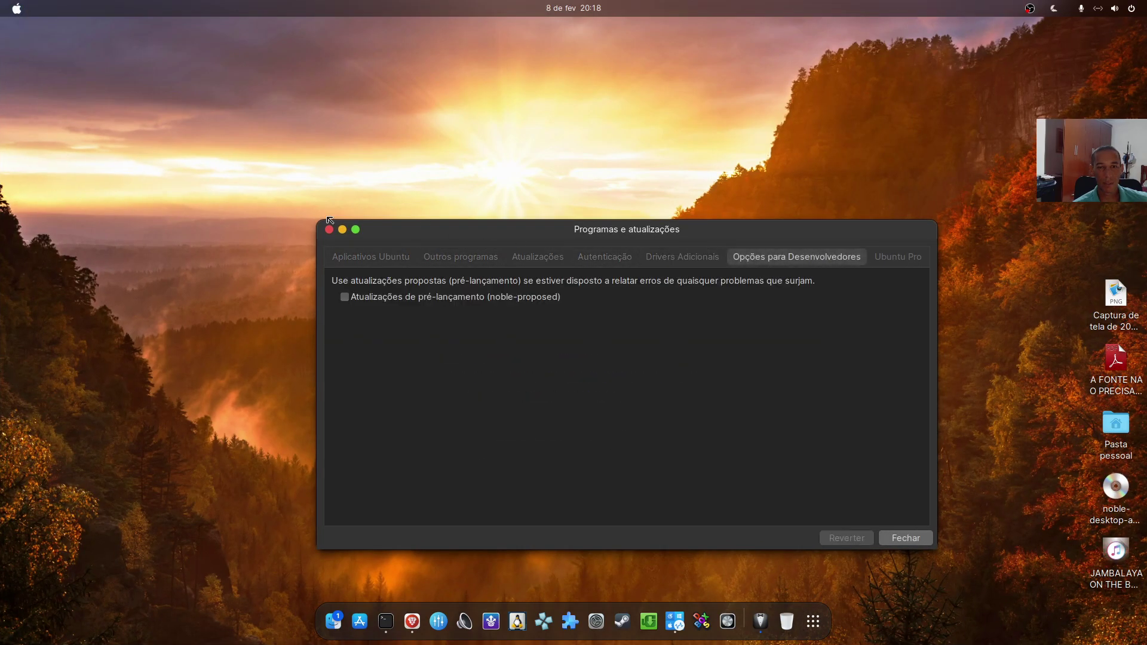
pyautogui.click(328, 230)
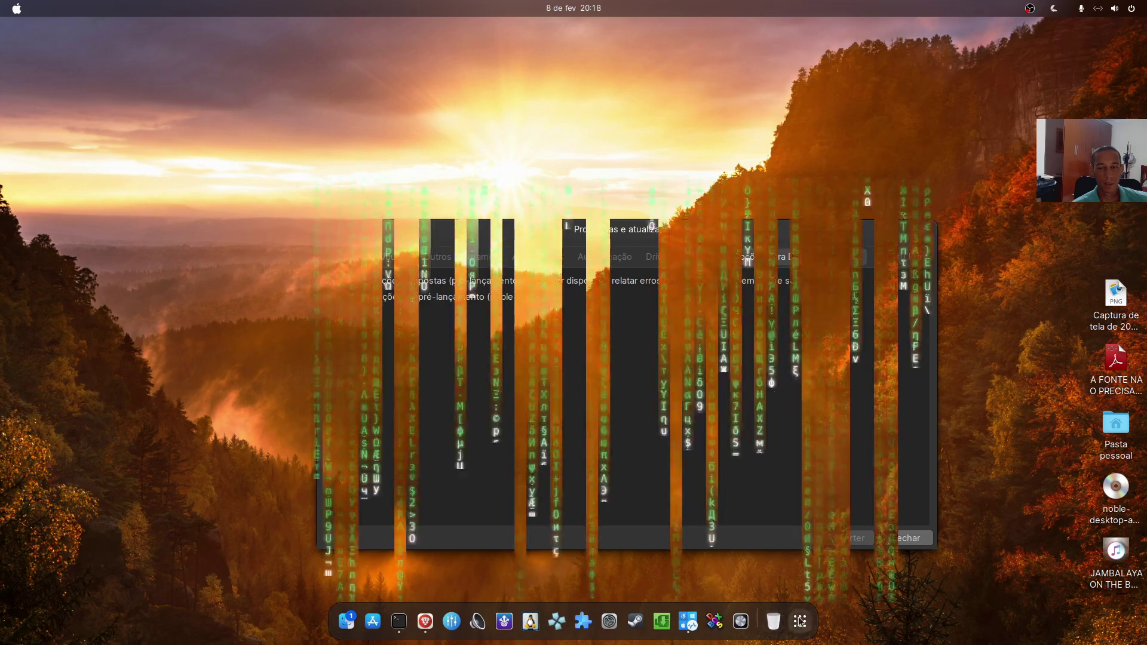
# - Open Firmware Updater, move its window toward the screen centre and examine the details of the ADATA LEGEND 800, ST1000DM010-2EP102 and ST500DM002-1BD142 drives
pyautogui.click(800, 621)
pyautogui.scroll(-1, 495, 387)
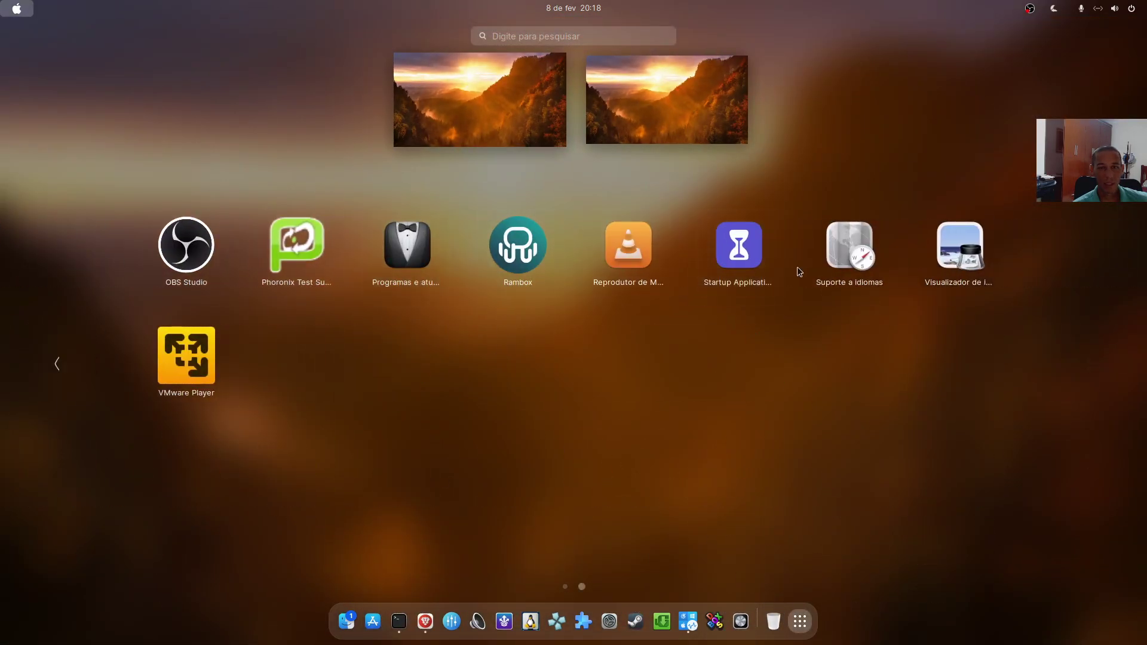
pyautogui.scroll(1, 512, 300)
pyautogui.moveTo(627, 359); pyautogui.dragTo(630, 359)
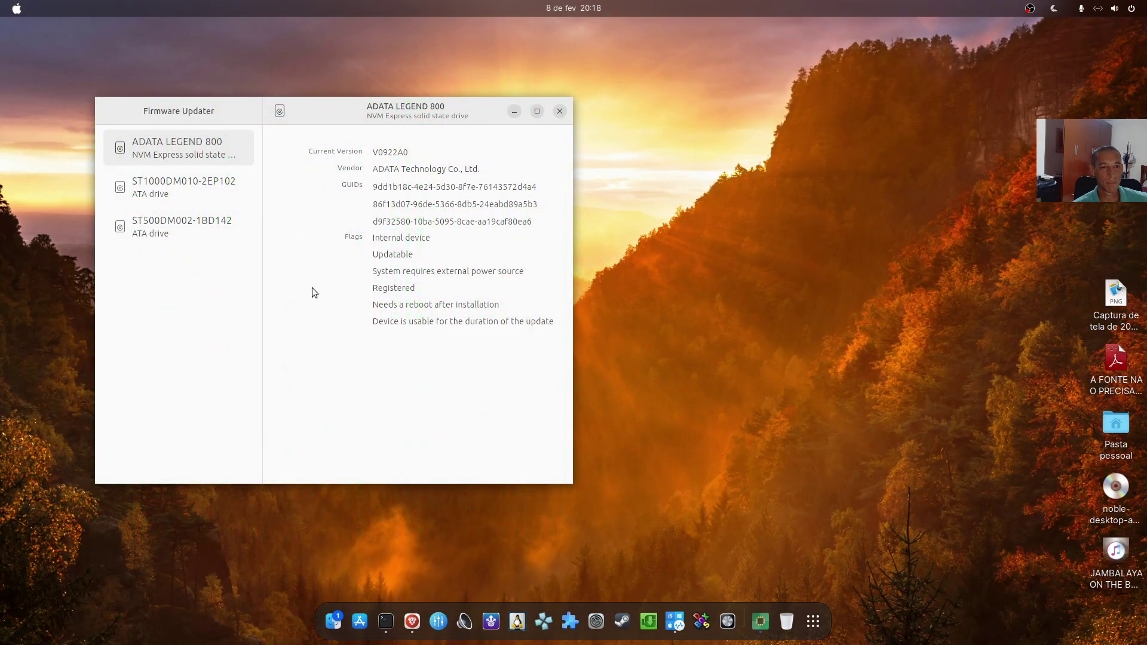
pyautogui.moveTo(317, 112); pyautogui.dragTo(493, 124)
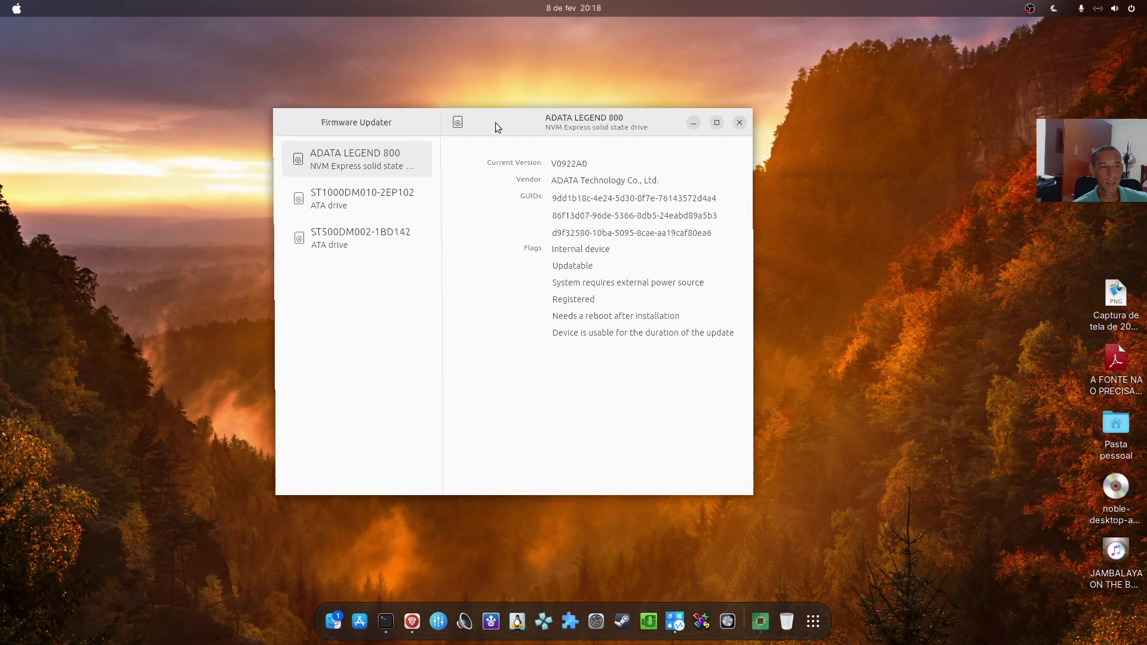
pyautogui.click(344, 207)
pyautogui.click(372, 234)
pyautogui.click(365, 197)
pyautogui.click(372, 167)
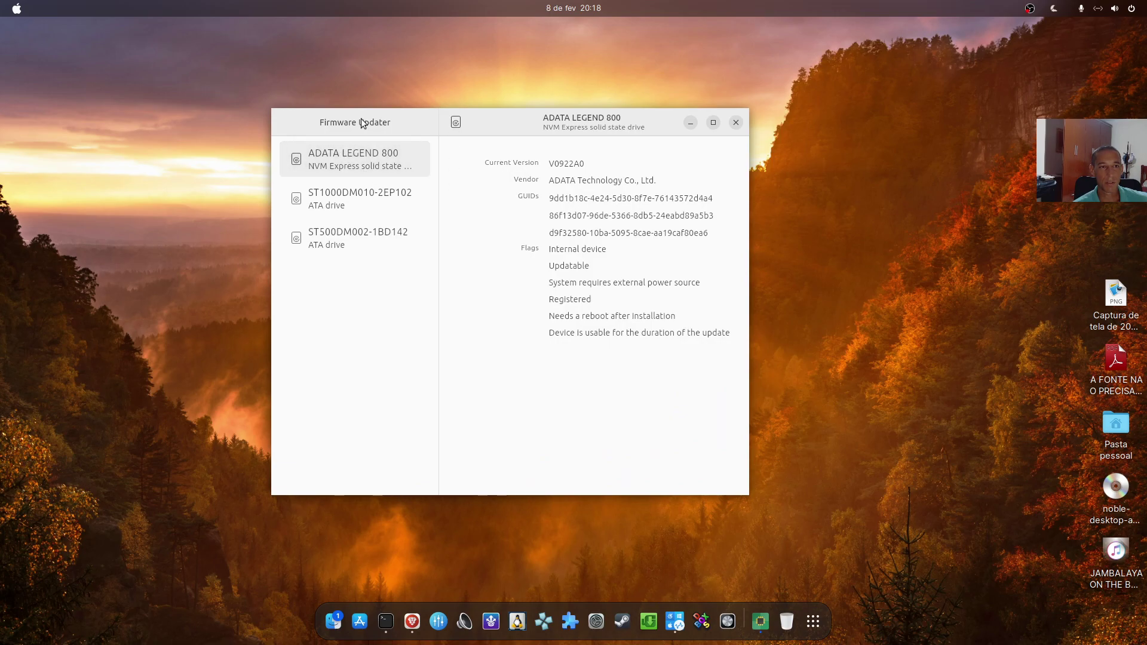
pyautogui.click(383, 202)
pyautogui.click(392, 236)
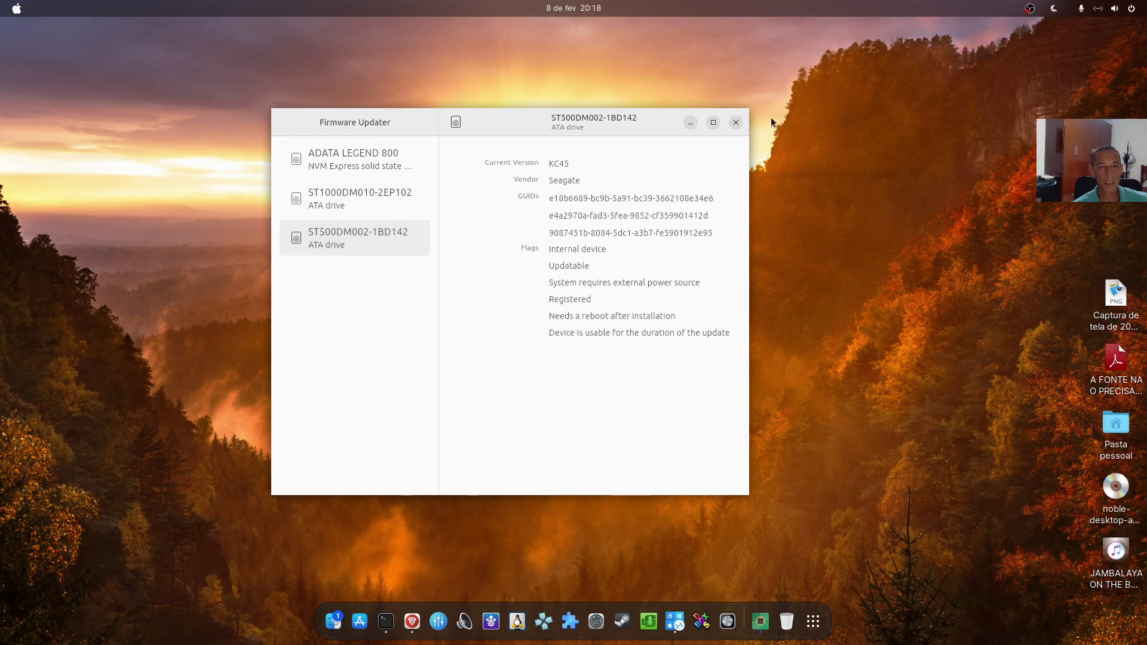
pyautogui.click(411, 230)
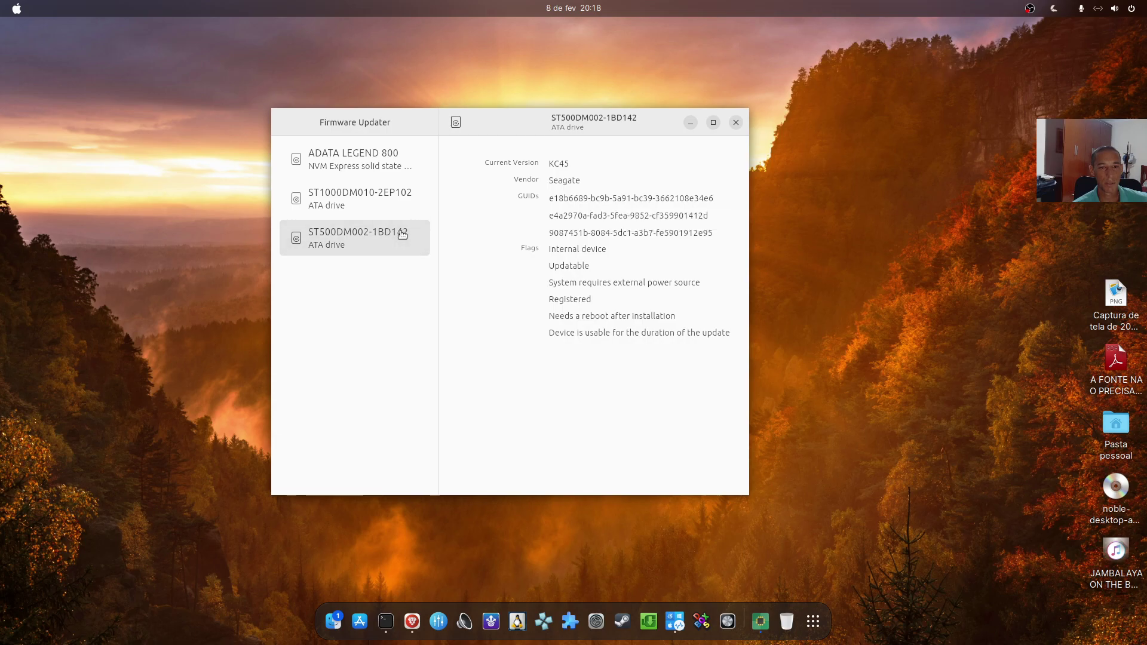
# - Close Firmware Updater, view the second page of the application grid and return to the desktop
pyautogui.click(737, 123)
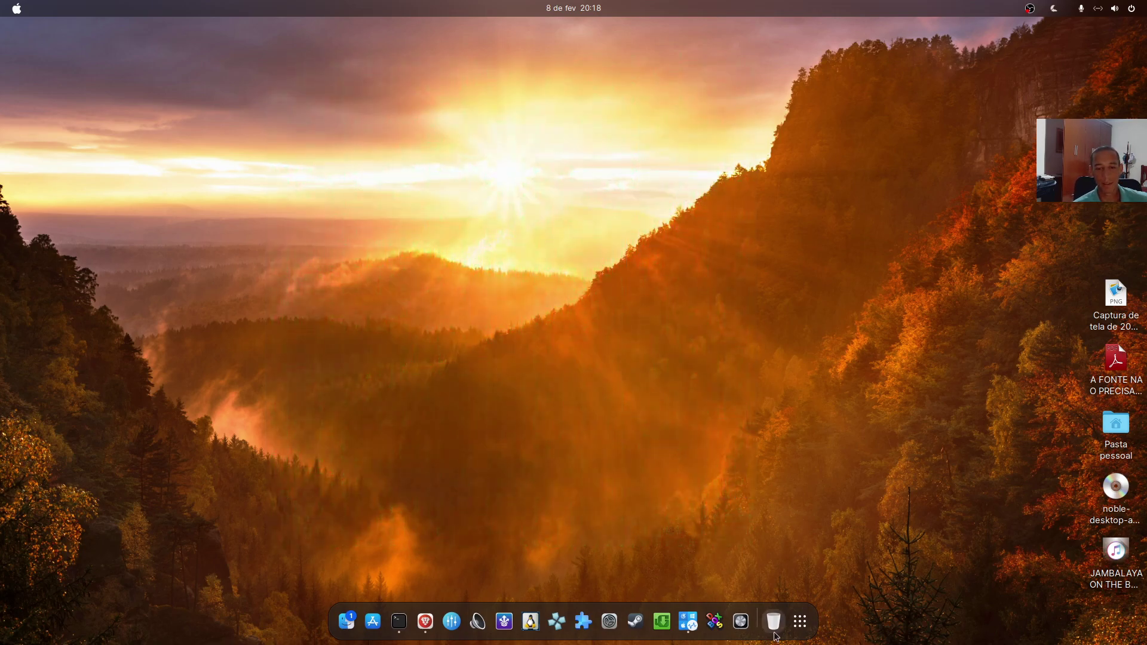
pyautogui.click(799, 621)
pyautogui.scroll(-1, 583, 372)
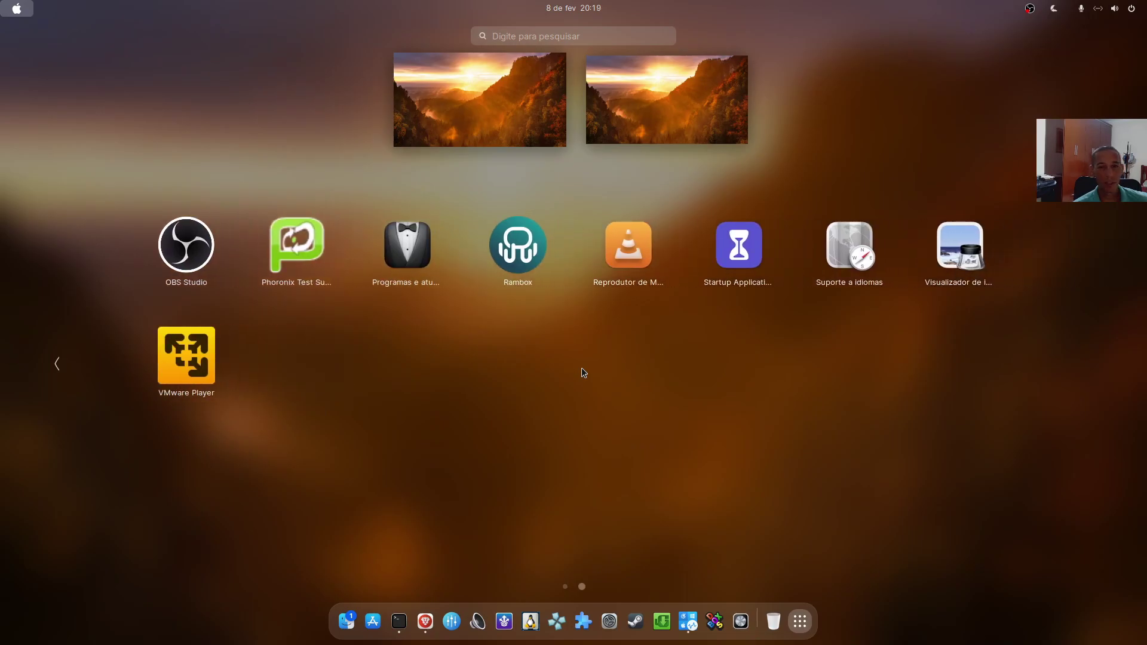
pyautogui.click(799, 622)
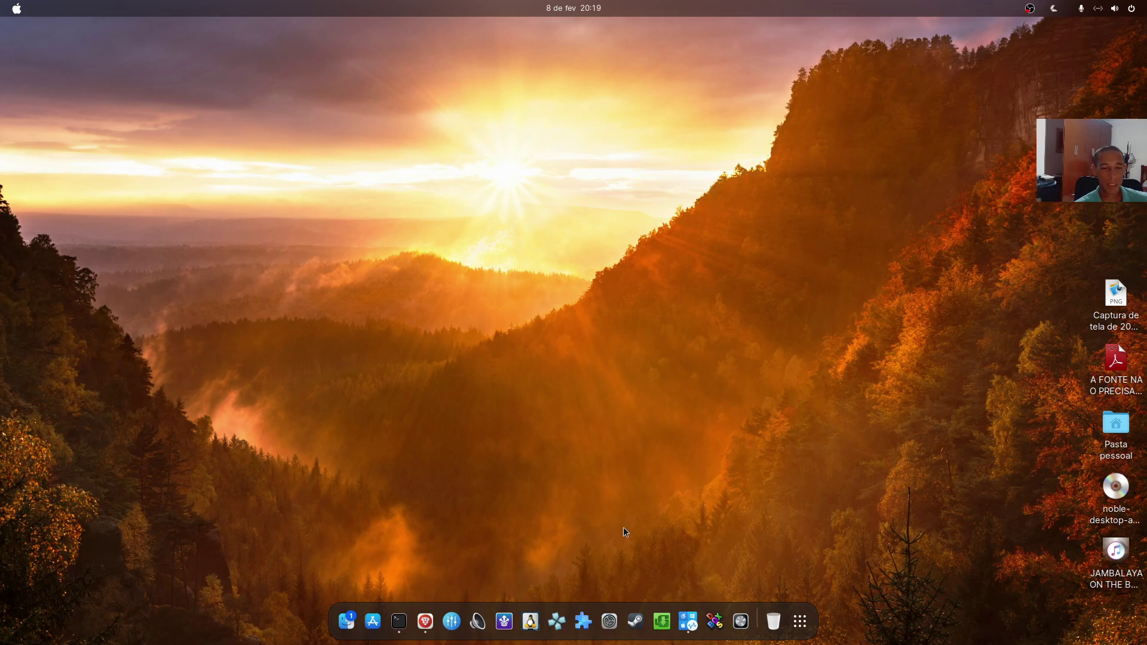
# - Open the audio effects application, view the output effects Equalizador, Sonoridade Grave, Cristalizador and Reforçador de Graves, and minimise it
pyautogui.click(450, 621)
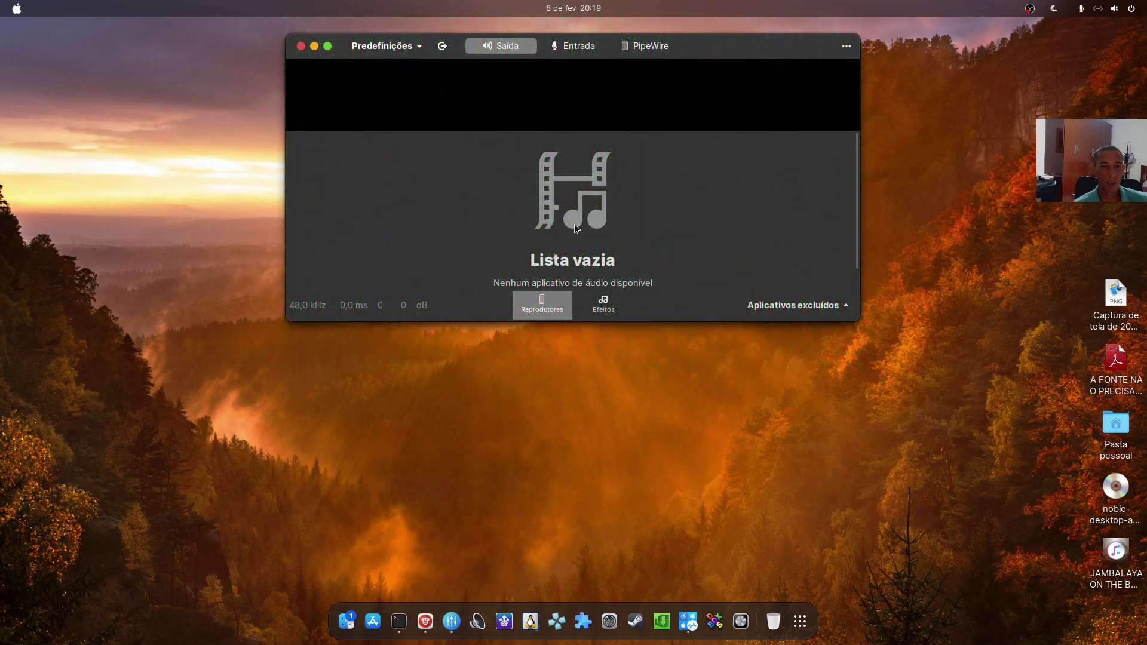
pyautogui.click(603, 303)
pyautogui.click(338, 210)
pyautogui.click(345, 233)
pyautogui.click(348, 257)
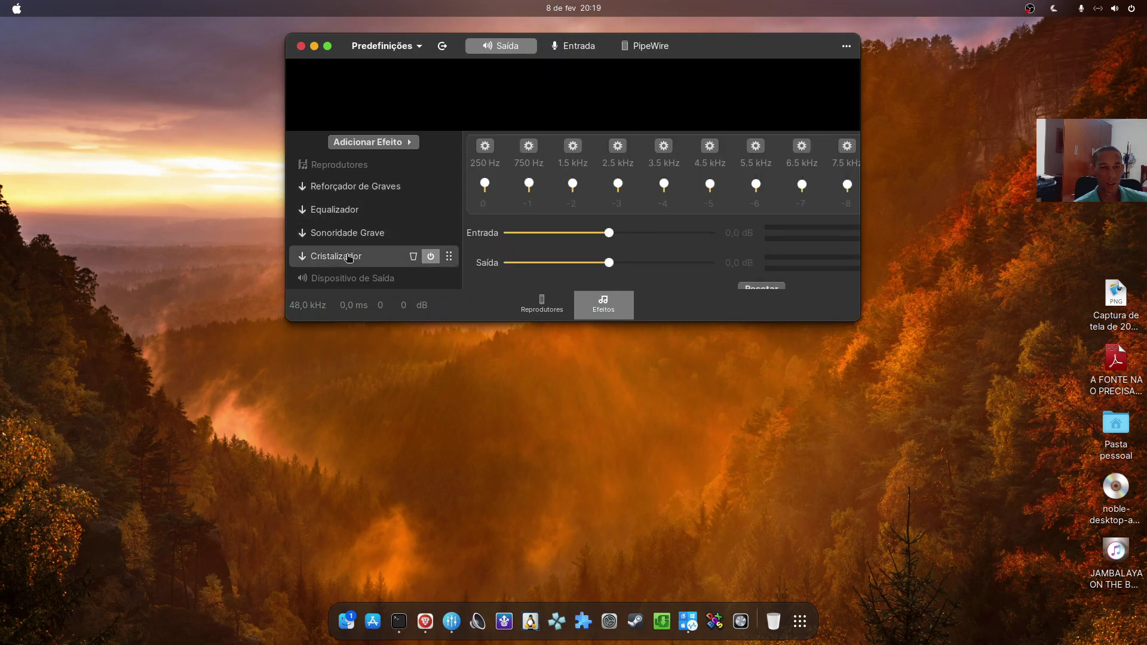
pyautogui.click(359, 186)
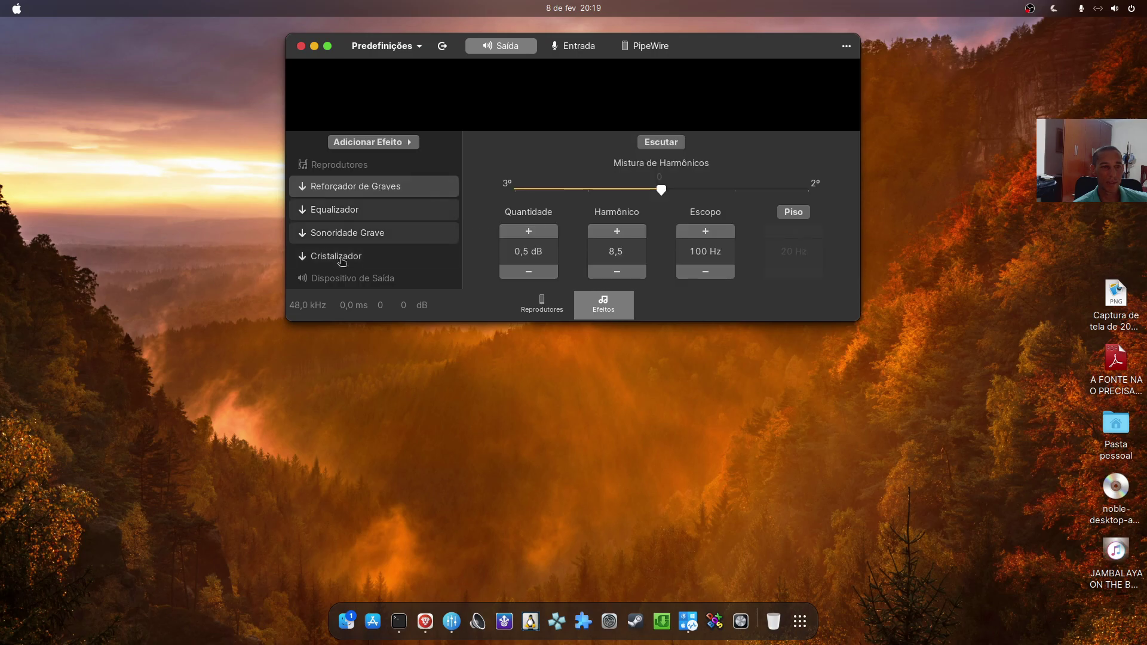
pyautogui.click(313, 47)
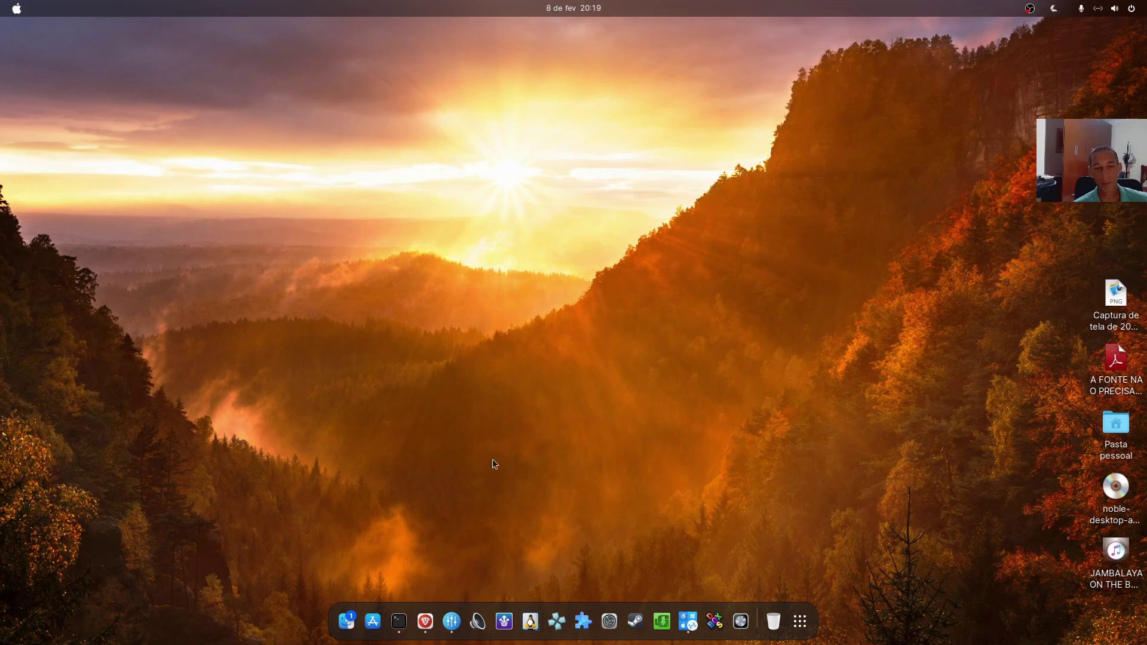
pyautogui.click(475, 626)
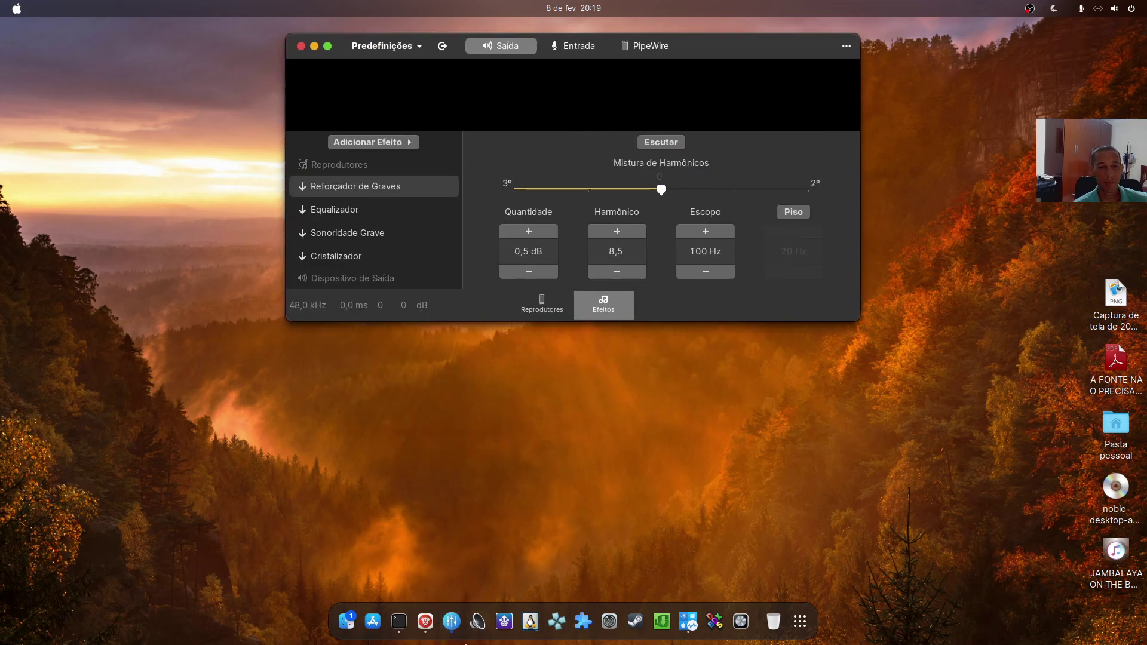
pyautogui.click(450, 626)
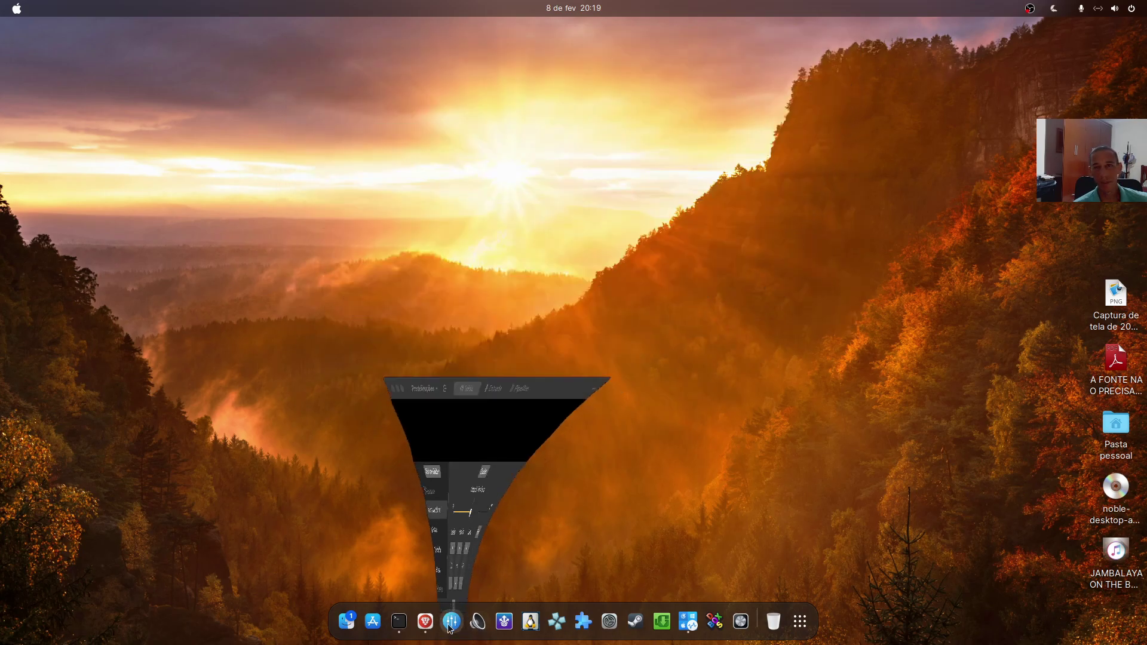
# - Open Controle de volume, shift its window slightly, view the Reprodução and Gravando pages, and close it
pyautogui.click(473, 622)
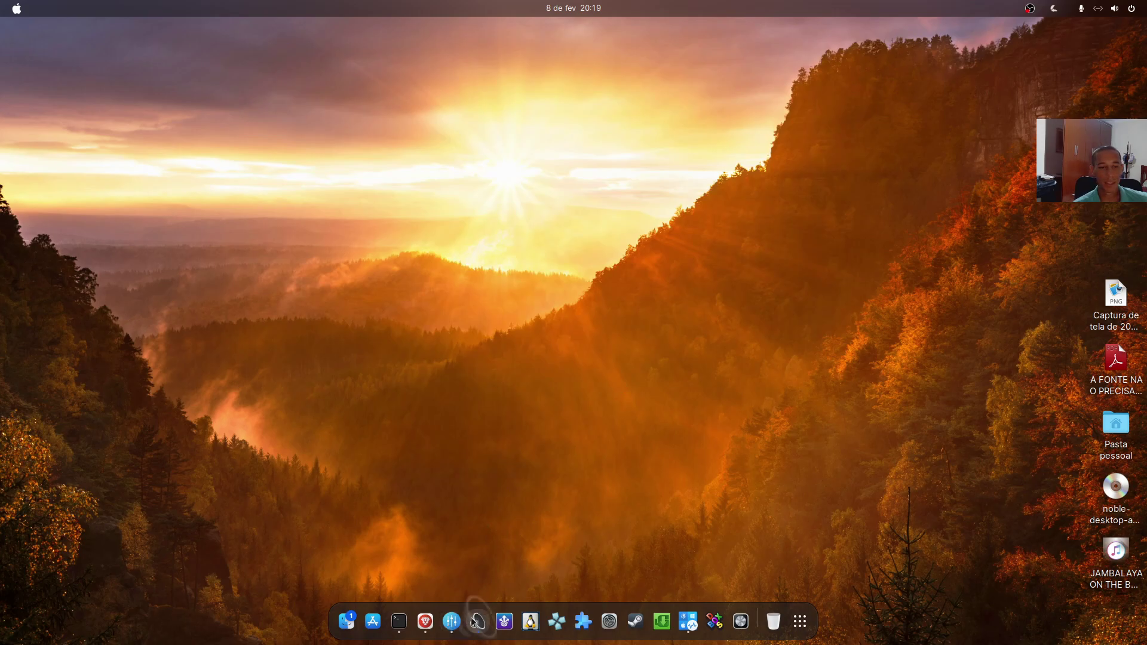
pyautogui.moveTo(281, 62); pyautogui.dragTo(360, 64)
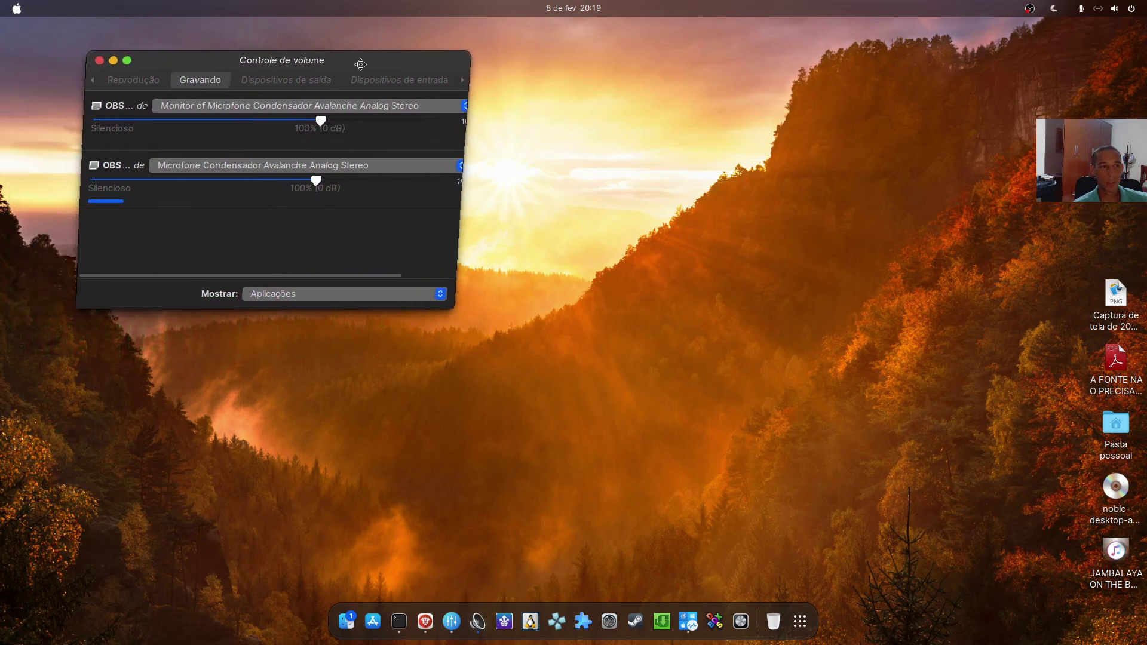
pyautogui.click(132, 81)
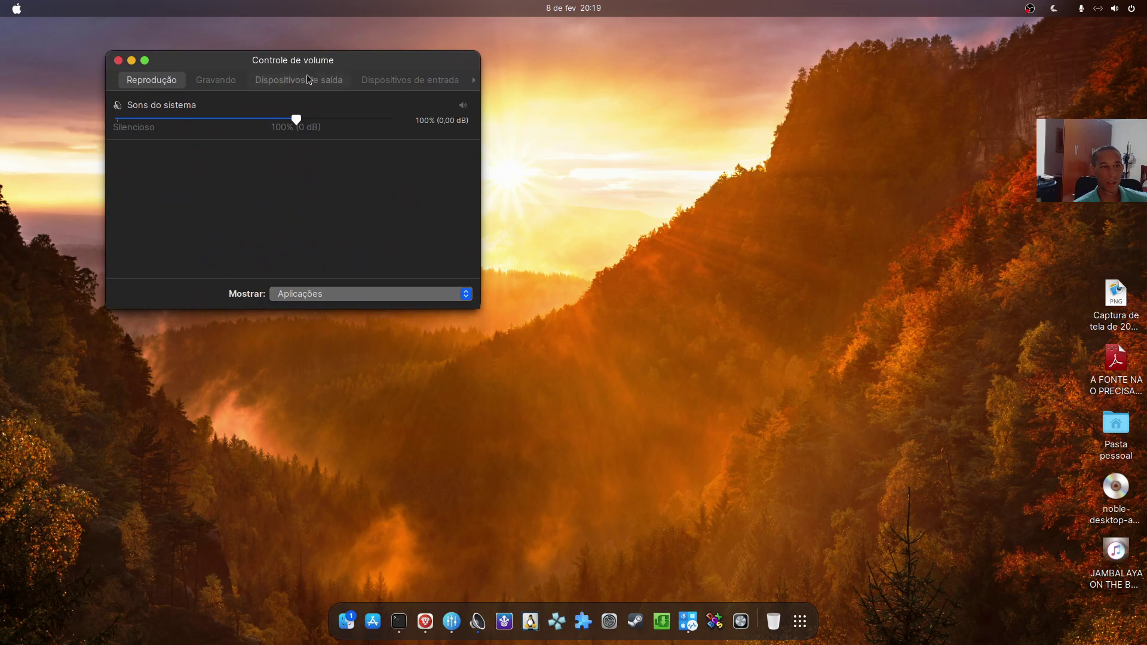
pyautogui.click(215, 80)
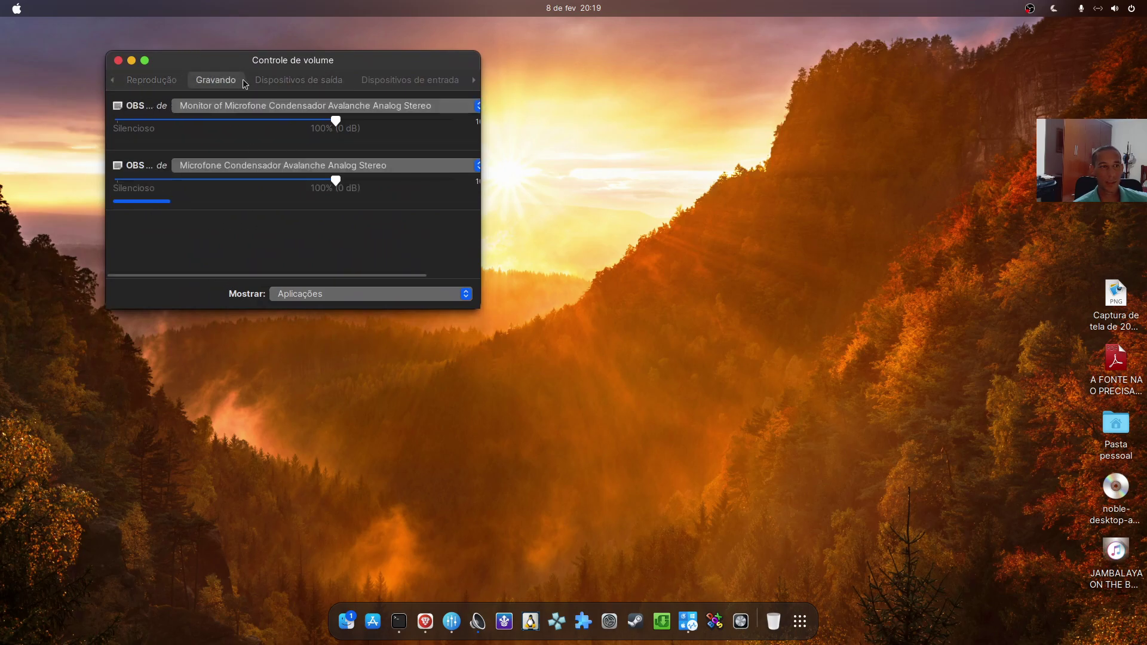
pyautogui.click(118, 61)
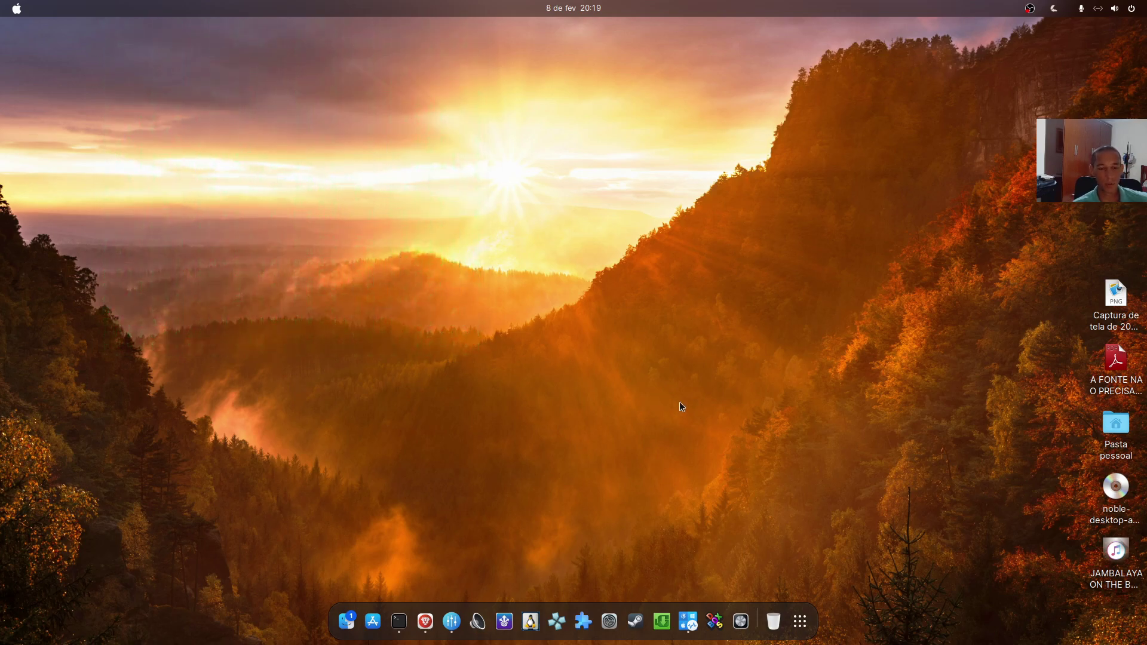
# - Show the audio effects window briefly and minimise it, then look through the pages of the application grid and close the grid
pyautogui.click(452, 621)
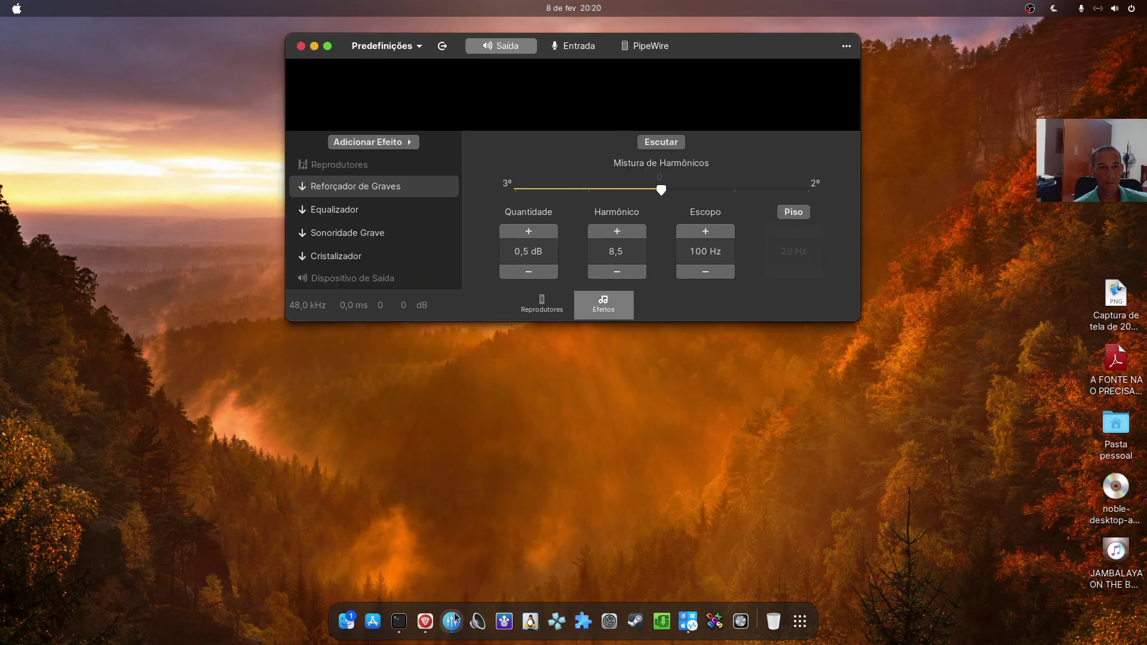
pyautogui.click(453, 620)
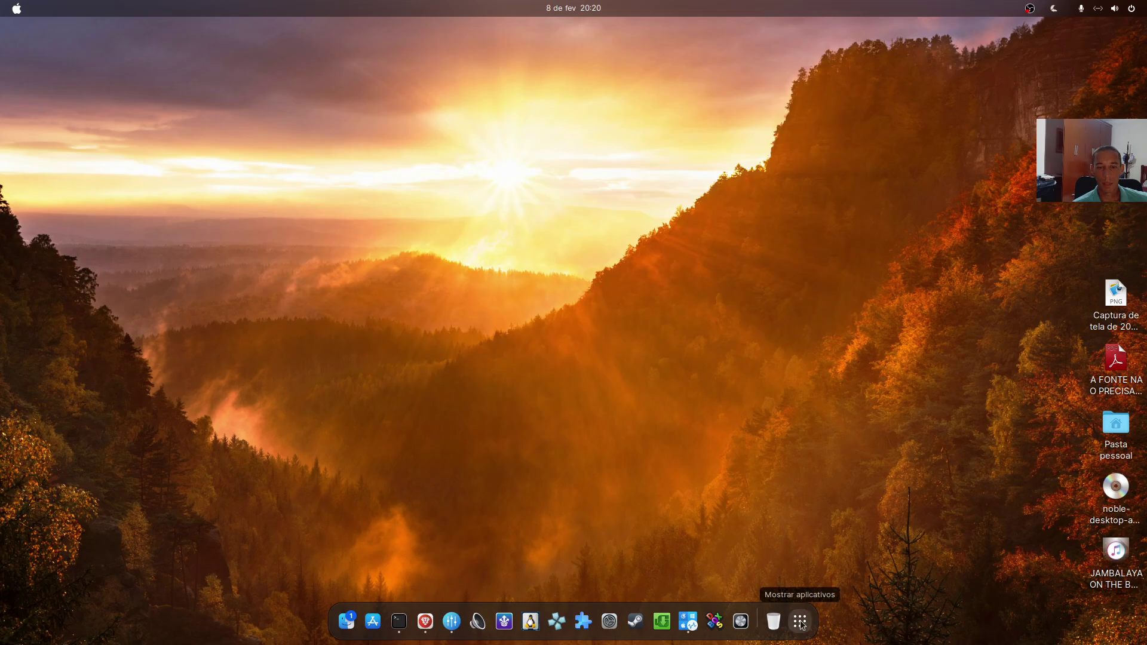
pyautogui.click(800, 624)
pyautogui.scroll(-1, 791, 445)
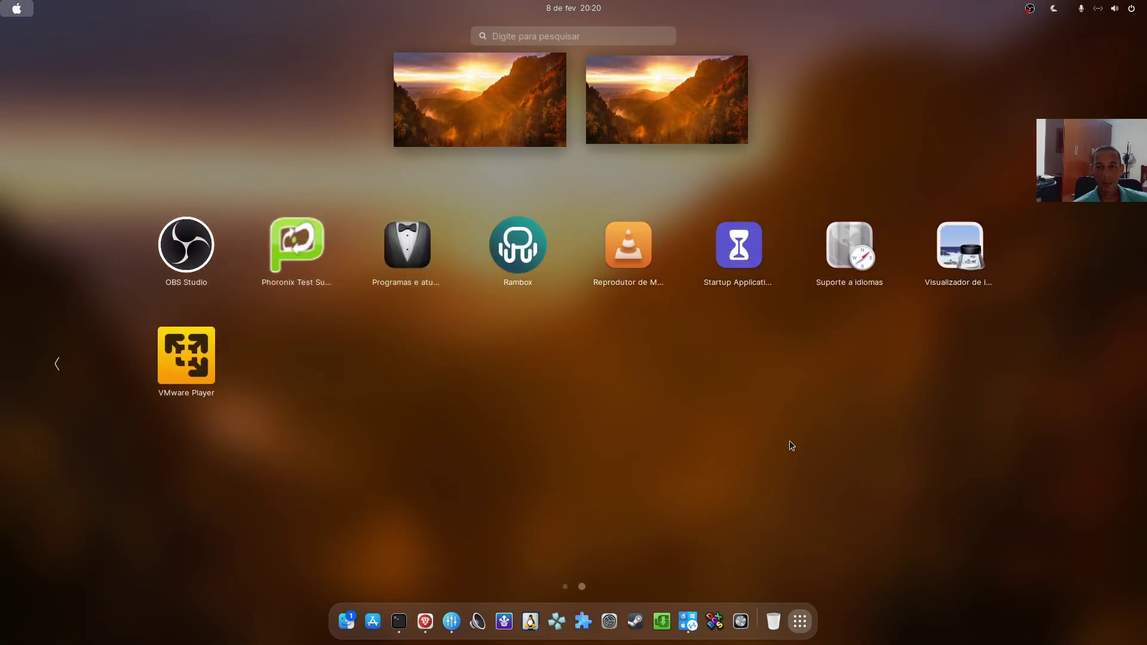
pyautogui.scroll(1, 790, 439)
pyautogui.click(801, 622)
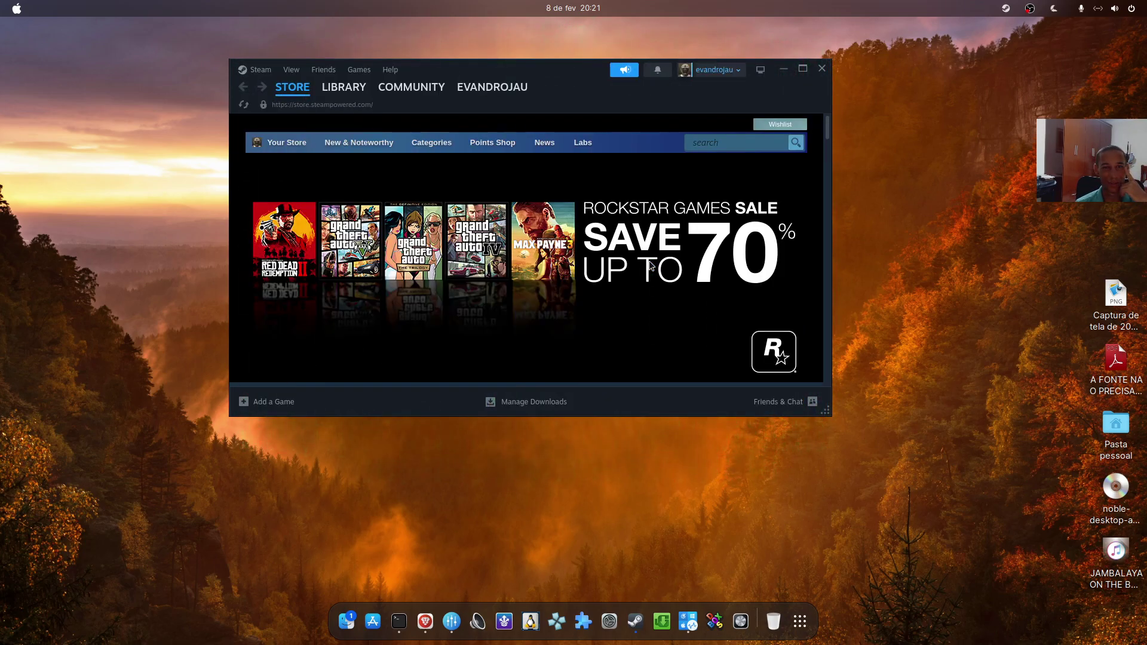
# - Launch Euro Truck Simulator 2 from the Steam library with the Play Euro Truck Simulator 2 option
pyautogui.click(336, 90)
pyautogui.click(299, 220)
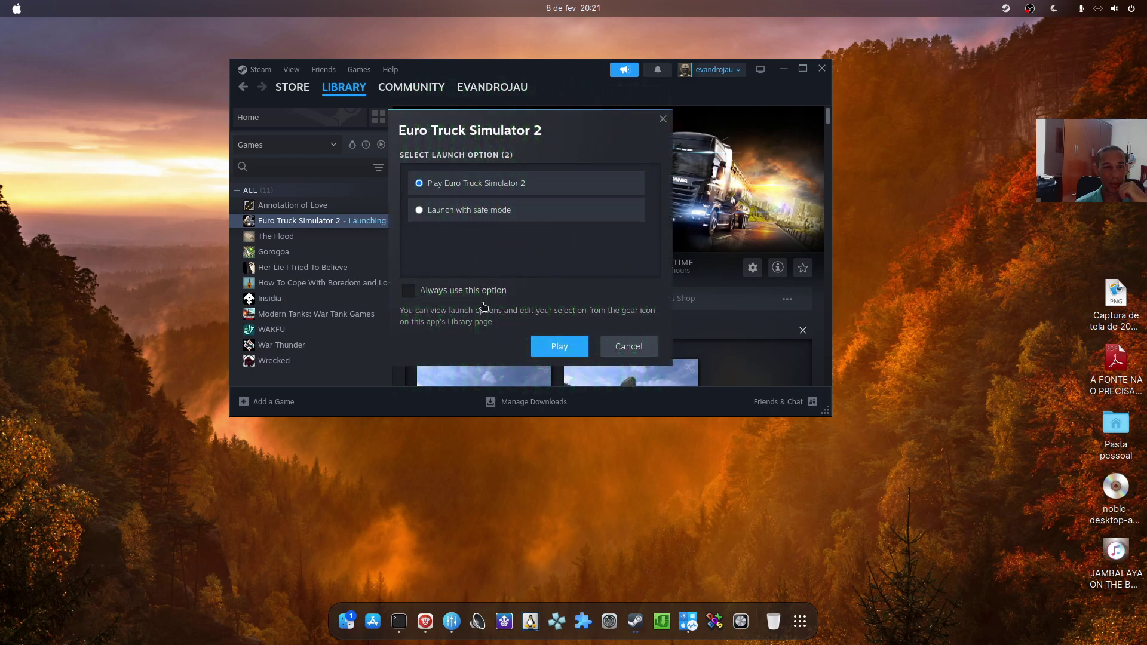
pyautogui.click(575, 351)
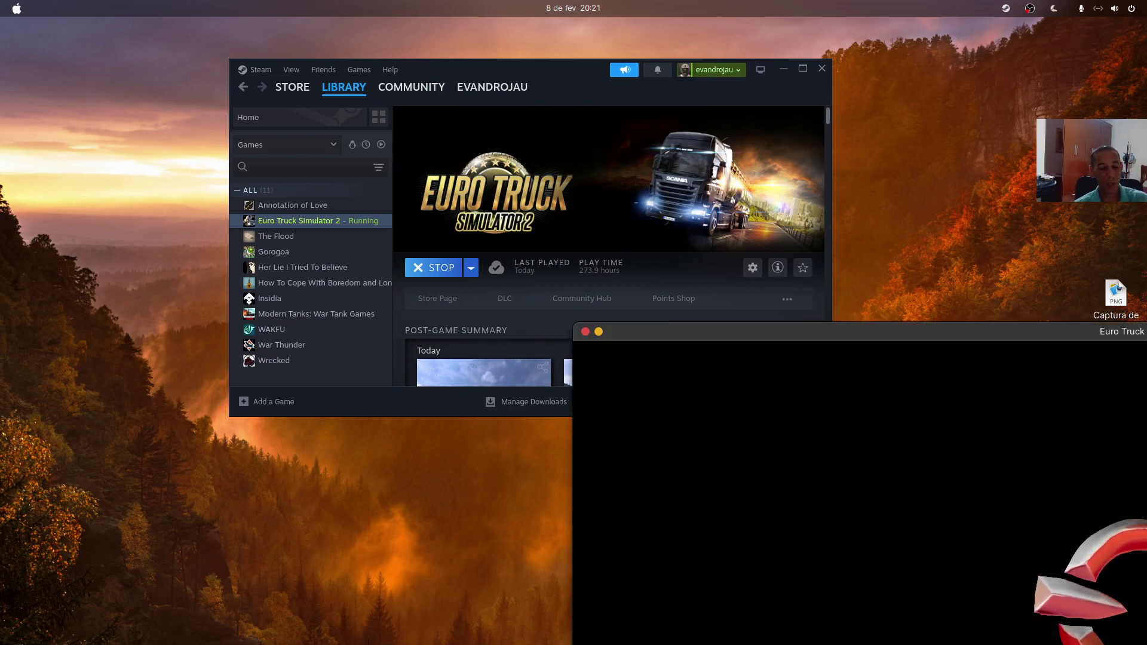
# - Switch between the open Euro Truck Simulator 2, Steam, audio effects and DistroWatch browser windows
pyautogui.hotkey('alt', 'Tab')
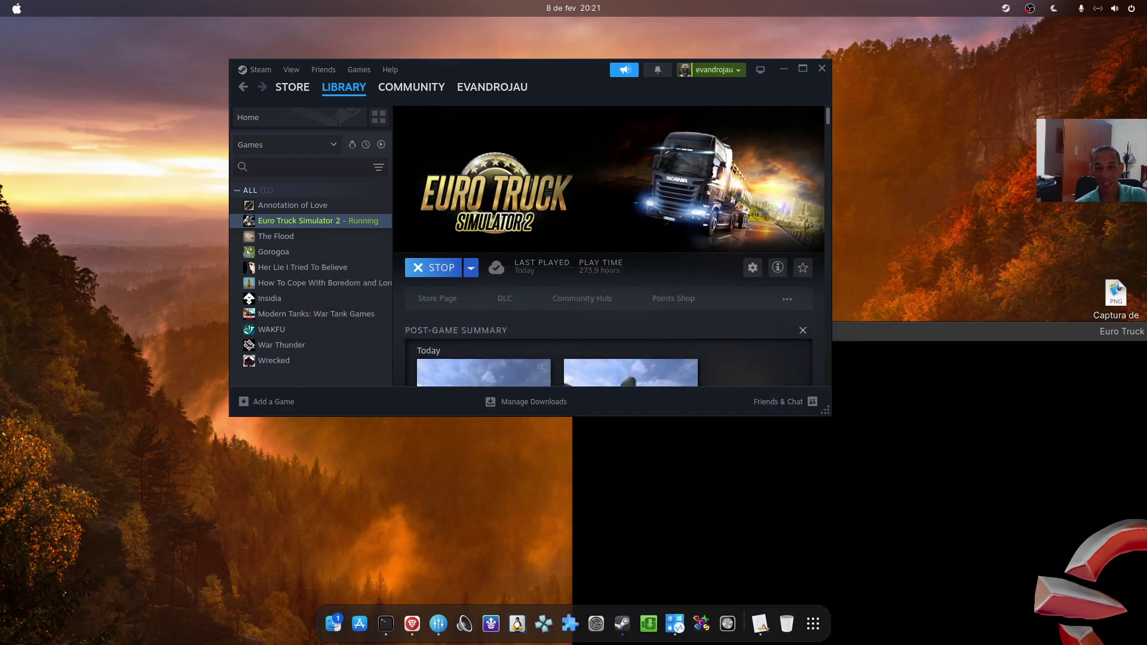
pyautogui.hotkey('alt', 'Tab')
pyautogui.hotkey('alt', 'Tab')
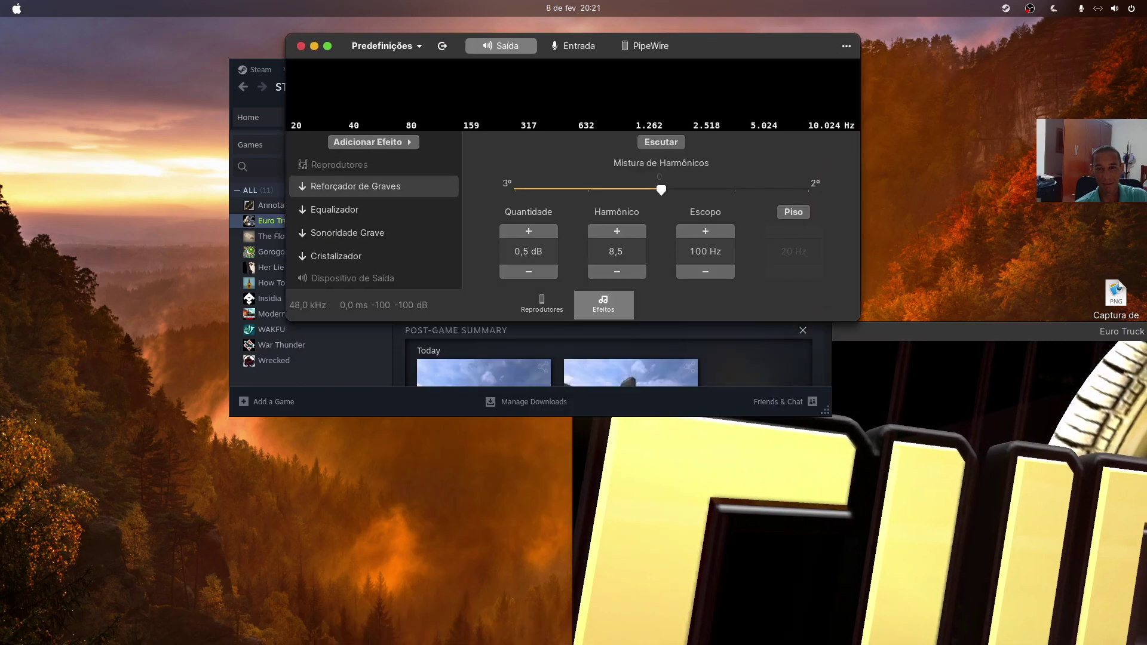
pyautogui.hotkey('alt', 'Tab')
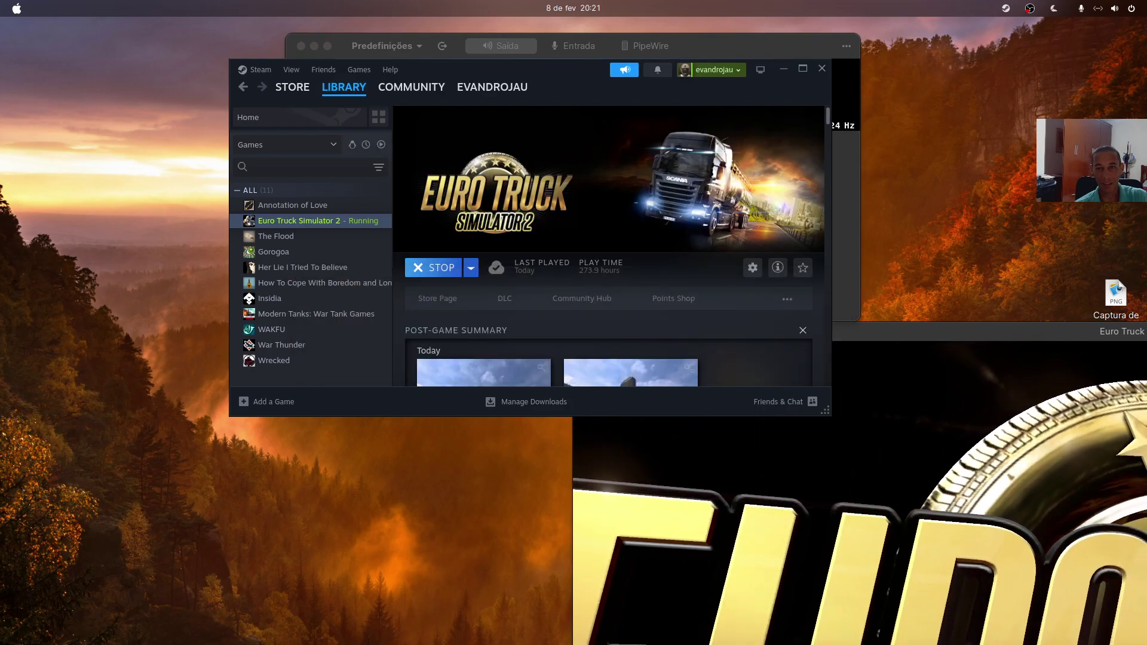
pyautogui.hotkey('alt', 'Tab')
pyautogui.hotkey('alt', 'Tab')
pyautogui.hotkey('alt', 'Tab')
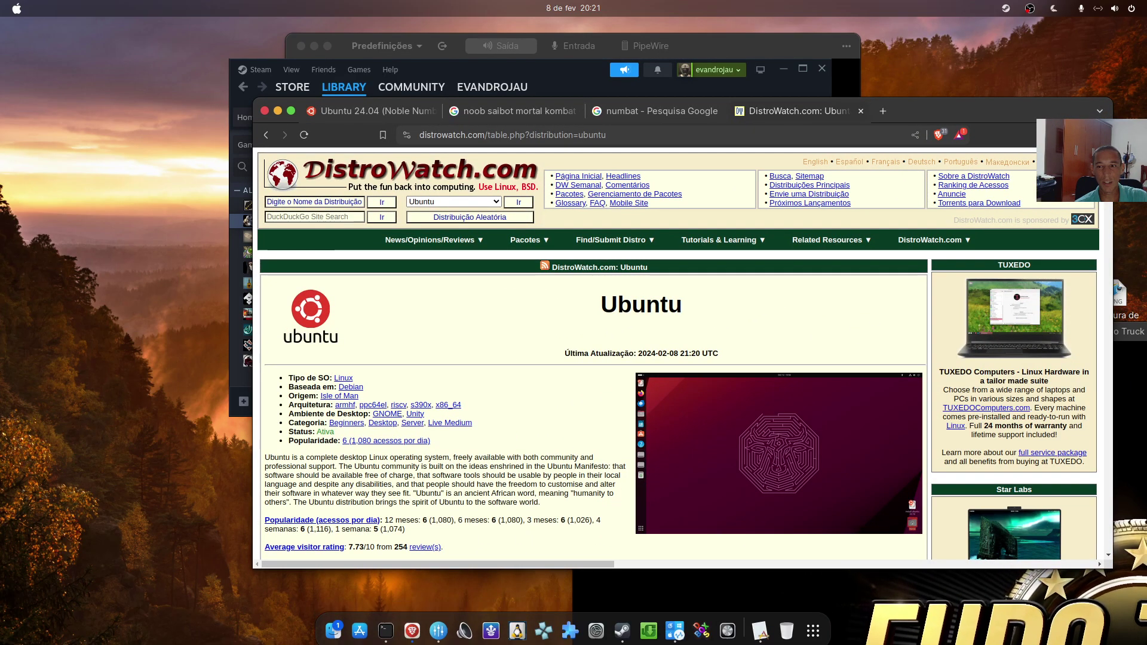
pyautogui.hotkey('alt', 'Tab')
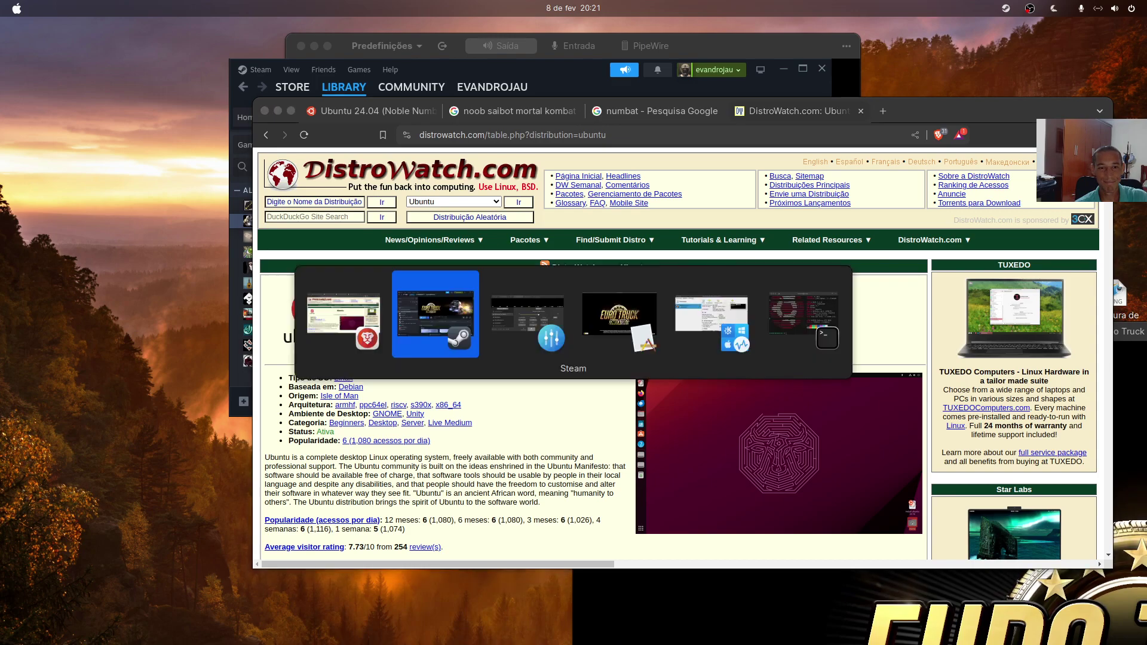
pyautogui.hotkey('alt', 'Tab')
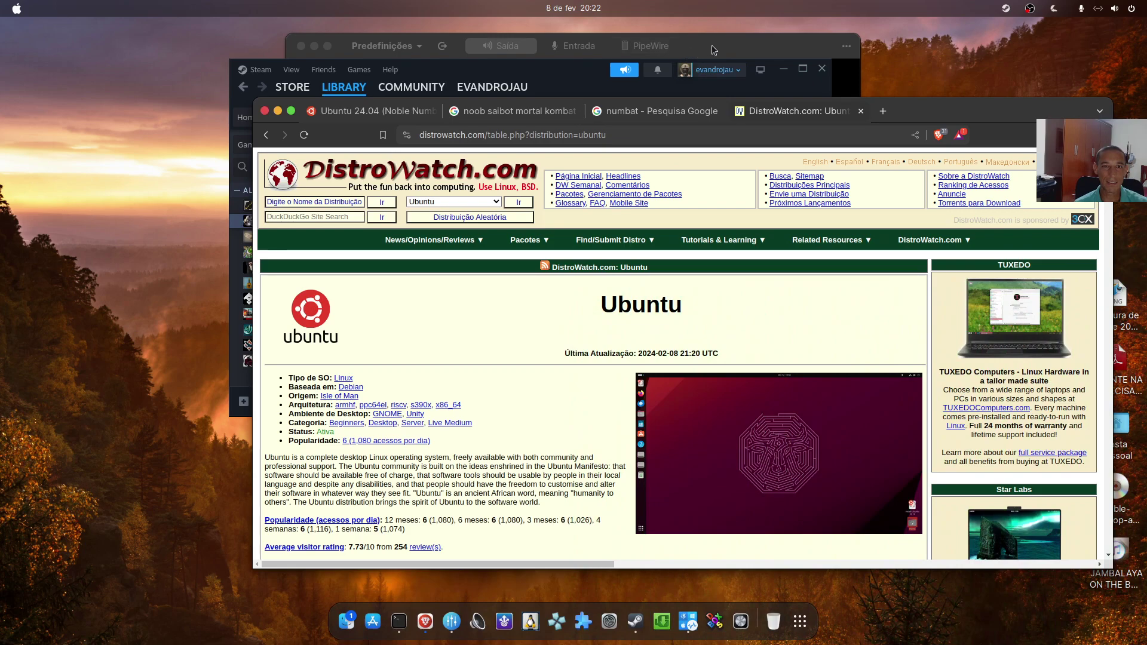
# - Bring the audio effects window forward and minimise it, then minimise the DistroWatch browser window
pyautogui.click(714, 50)
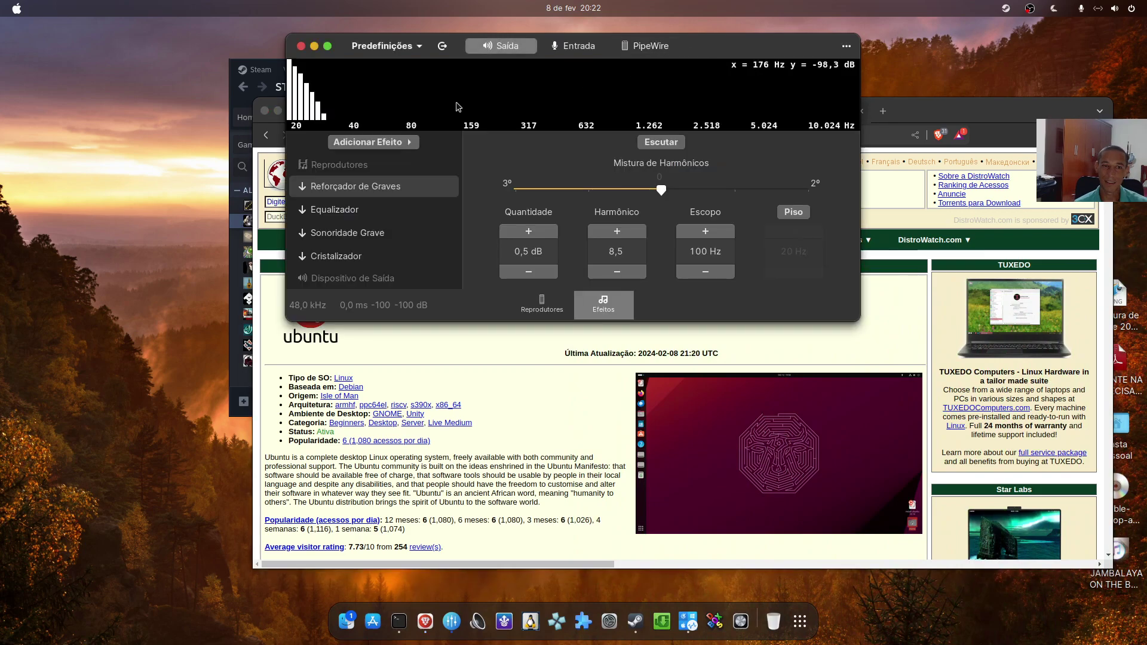
pyautogui.click(315, 46)
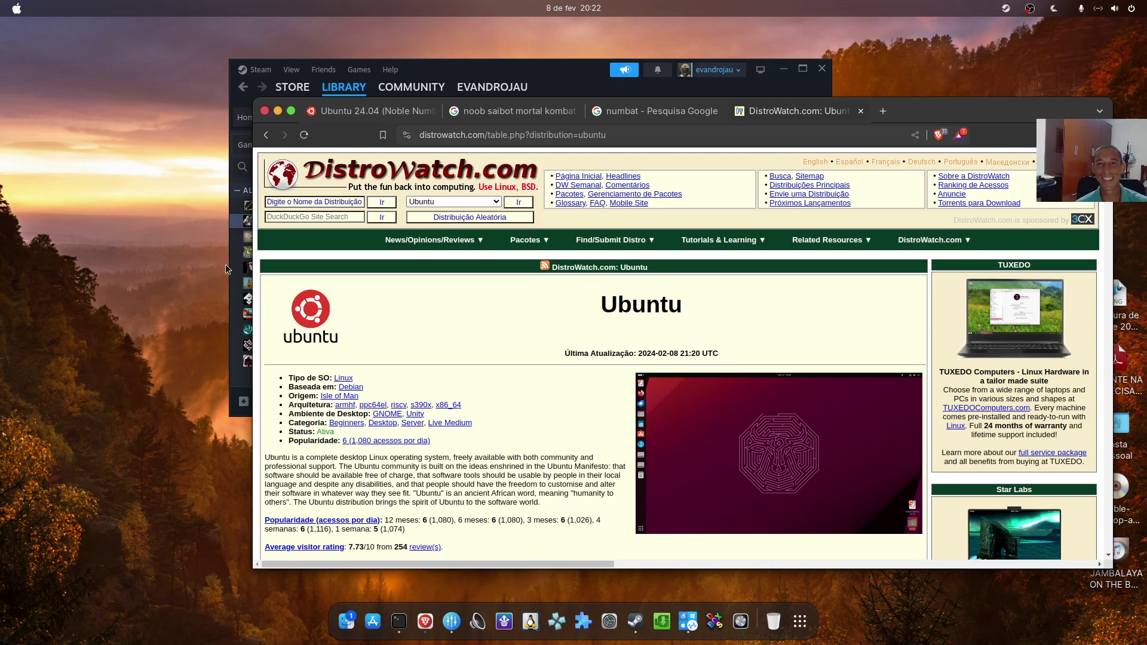
pyautogui.click(277, 112)
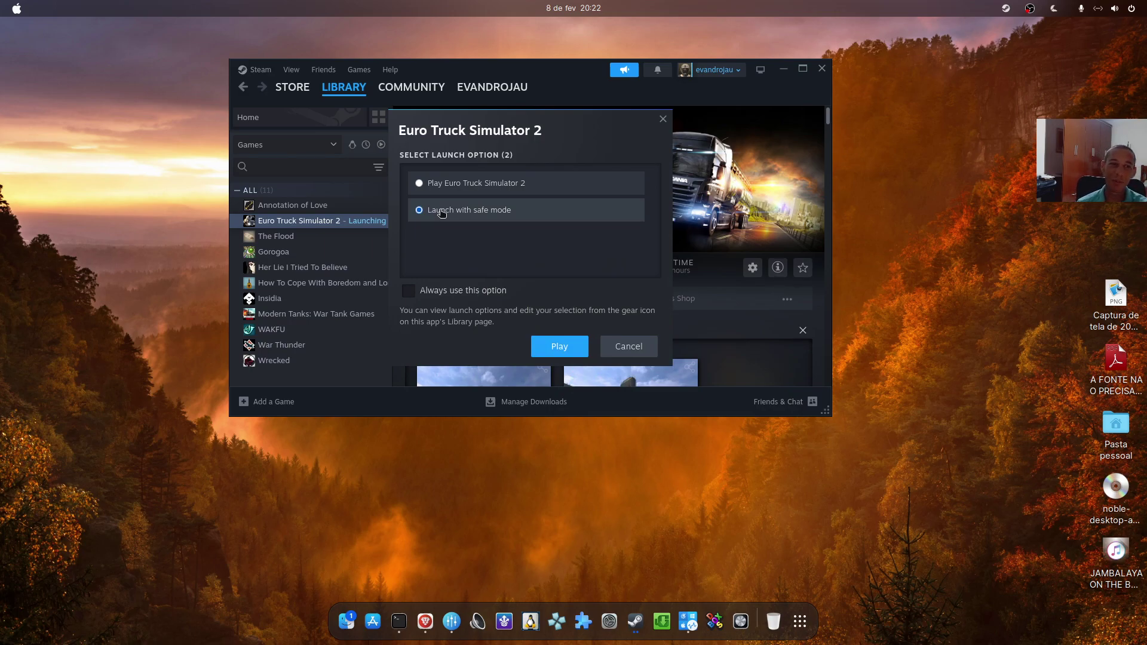
# - Run Euro Truck Simulator 2 with the Launch with safe mode option and move its window so the whole game is on screen
pyautogui.click(575, 343)
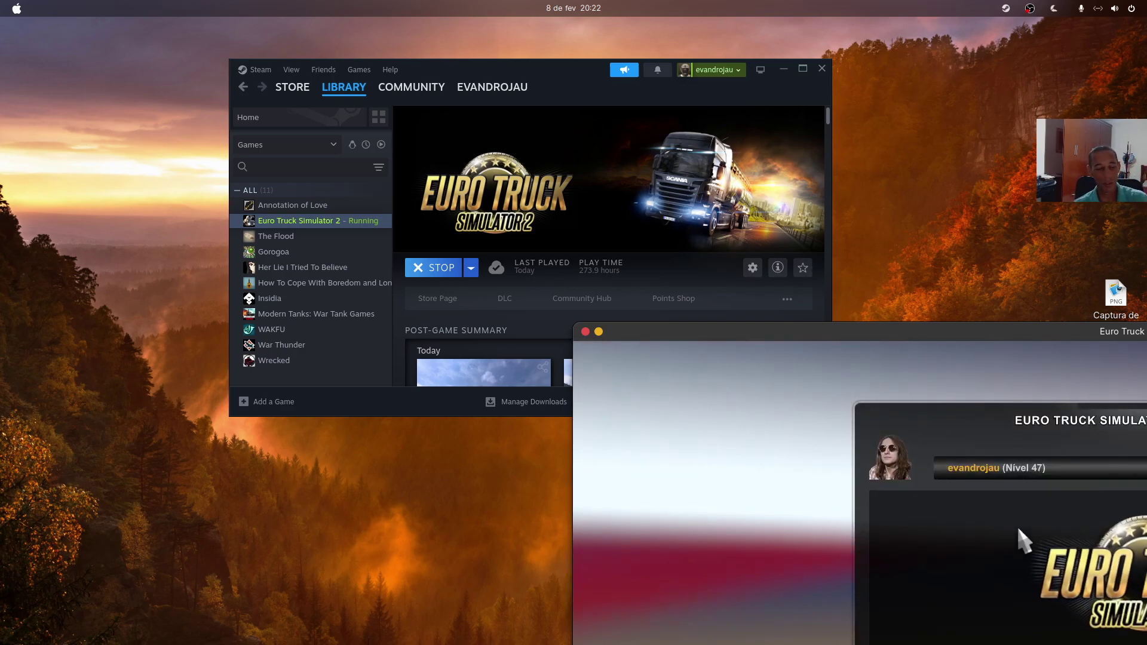
pyautogui.hotkey('alt', 'Tab')
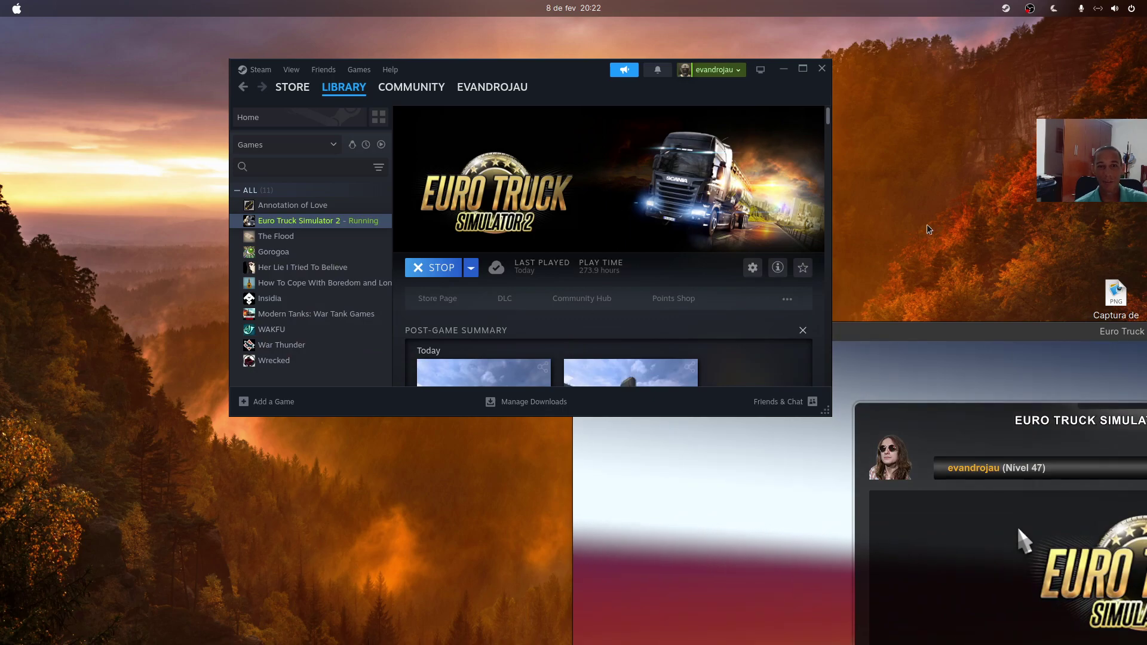
pyautogui.moveTo(968, 329); pyautogui.dragTo(390, 16)
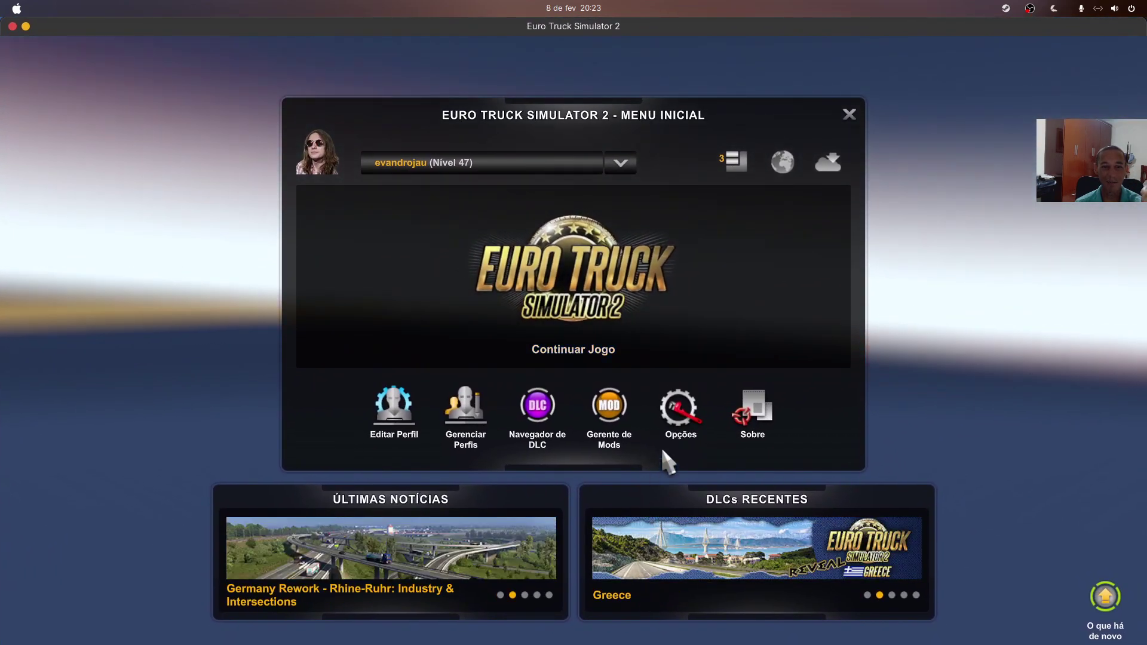
# - Turn off Modo tela cheia in the game's Gráficos options, apply the change and keep the new settings
pyautogui.click(679, 418)
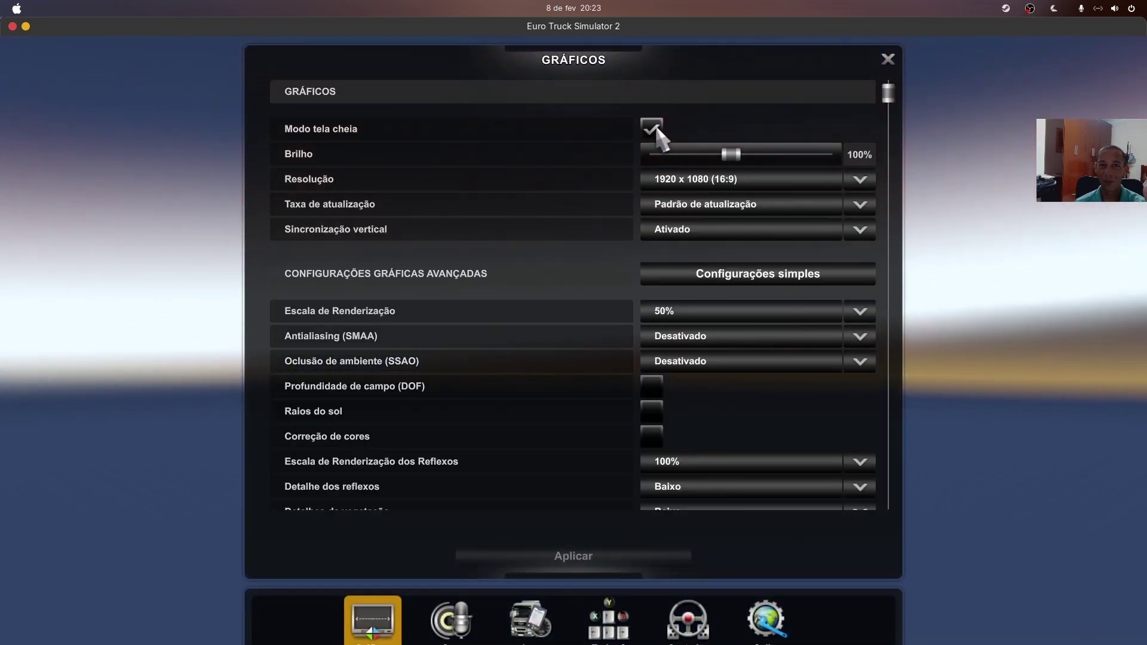
pyautogui.click(655, 128)
pyautogui.click(586, 552)
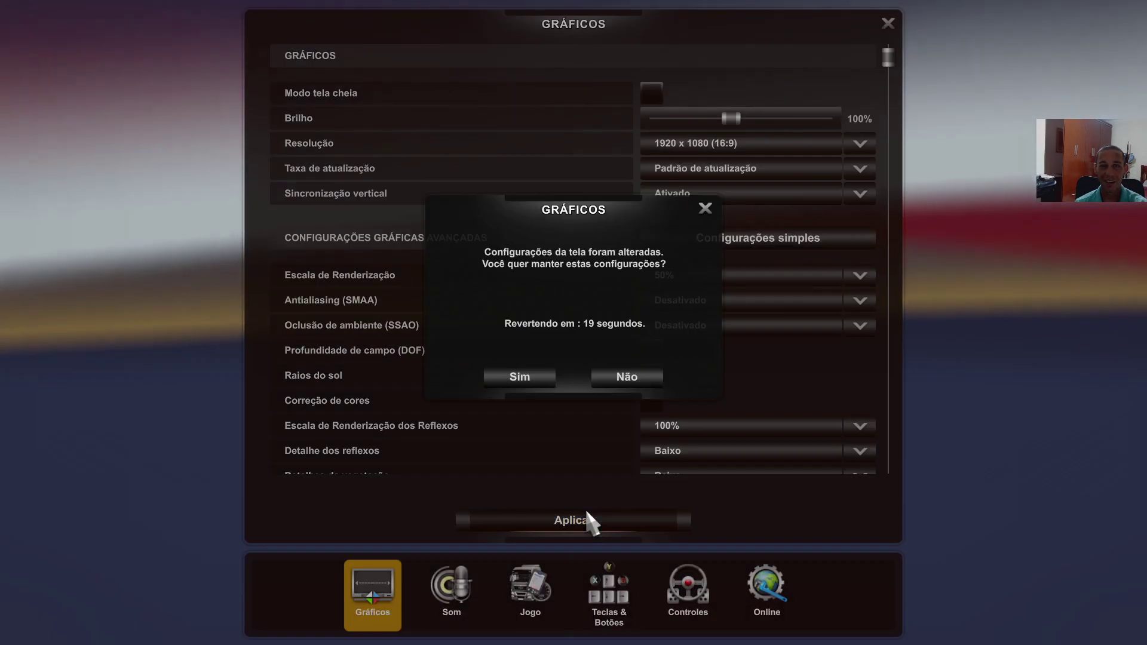
pyautogui.click(495, 377)
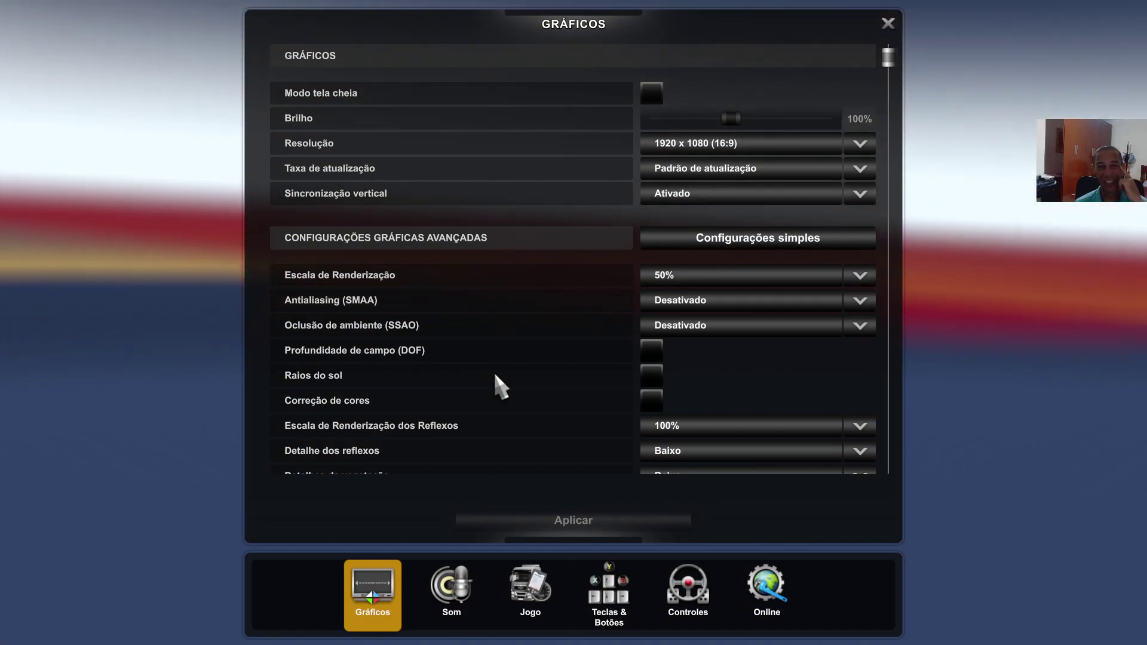
# - Close the game's Gráficos options and bring the terminal window in front of the game
pyautogui.click(887, 23)
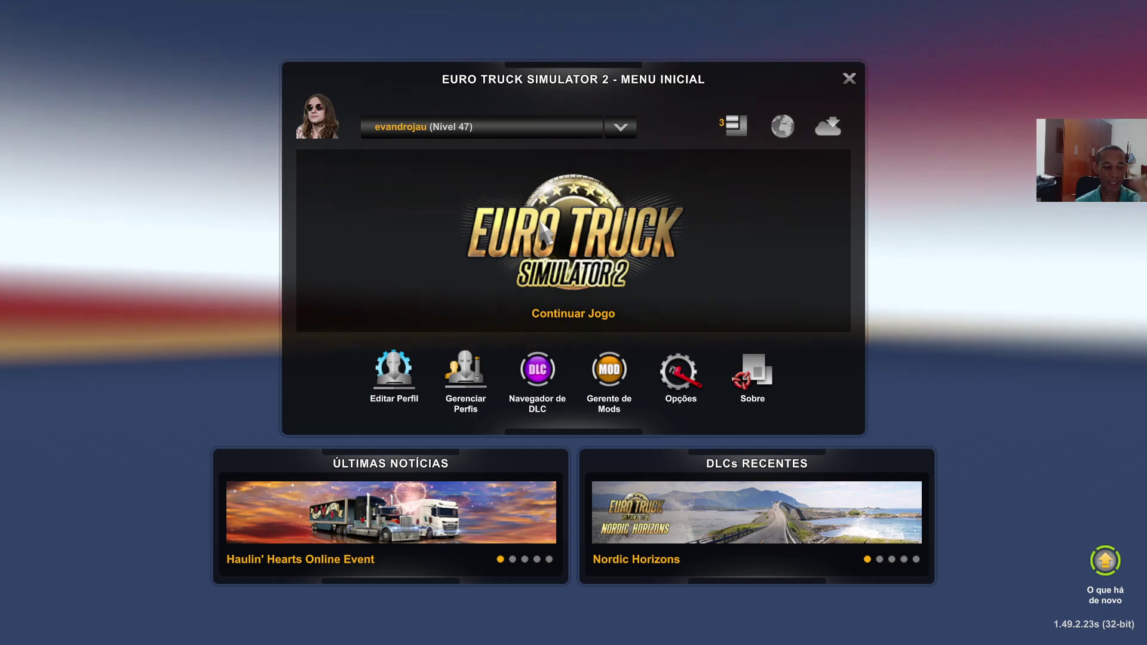
pyautogui.hotkey('alt', 'Tab')
pyautogui.hotkey('alt', 'Tab')
pyautogui.hotkey('alt', 'Tab')
pyautogui.hotkey('alt', 'Tab')
pyautogui.hotkey('alt', 'Tab')
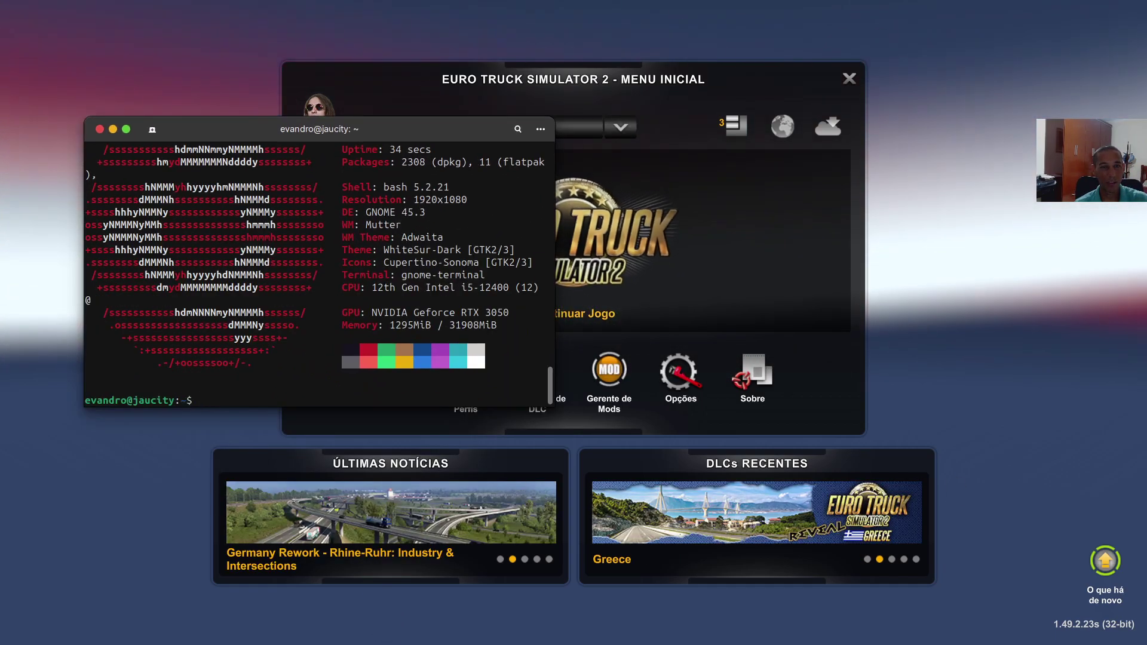
# - Bring the DistroWatch browser window forward, followed by the Easy Effects window on top of it
pyautogui.hotkey('alt', 'Tab')
pyautogui.hotkey('alt', 'Tab')
pyautogui.hotkey('alt', 'Tab')
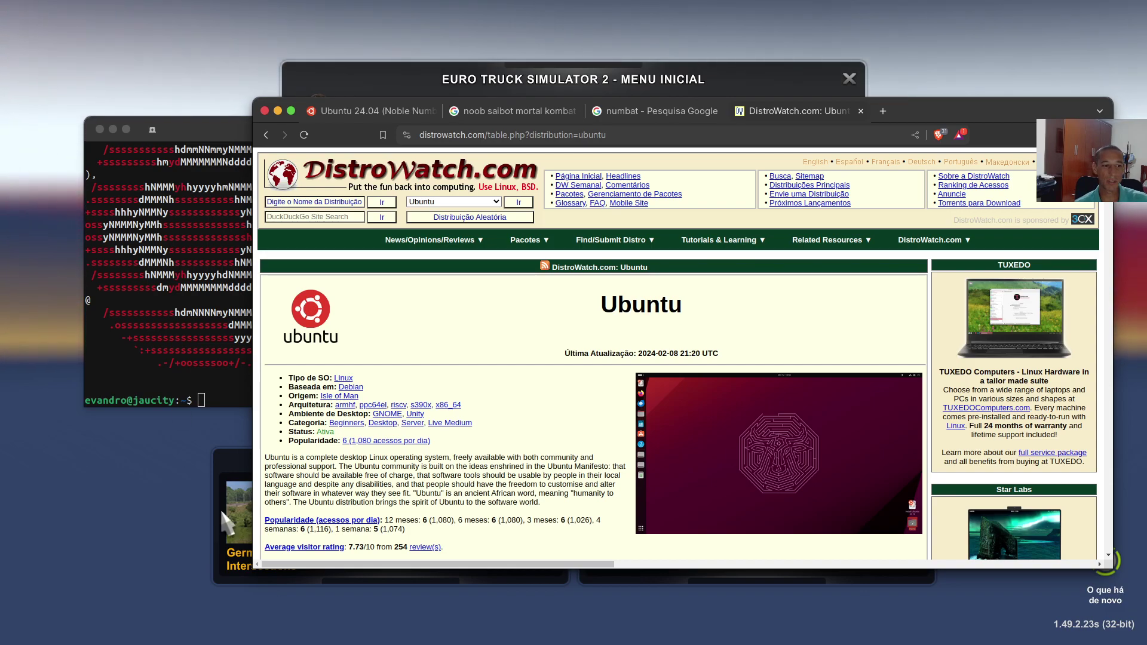
pyautogui.hotkey('alt', 'Tab')
pyautogui.press('Tab')
pyautogui.press('Tab')
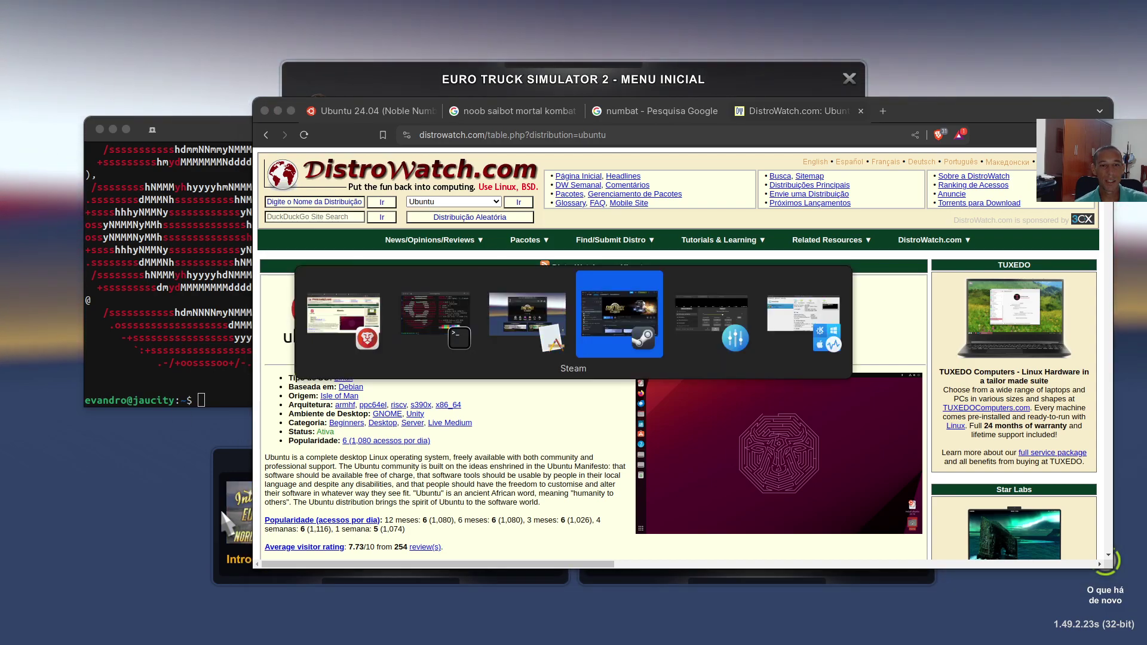
pyautogui.press('Tab')
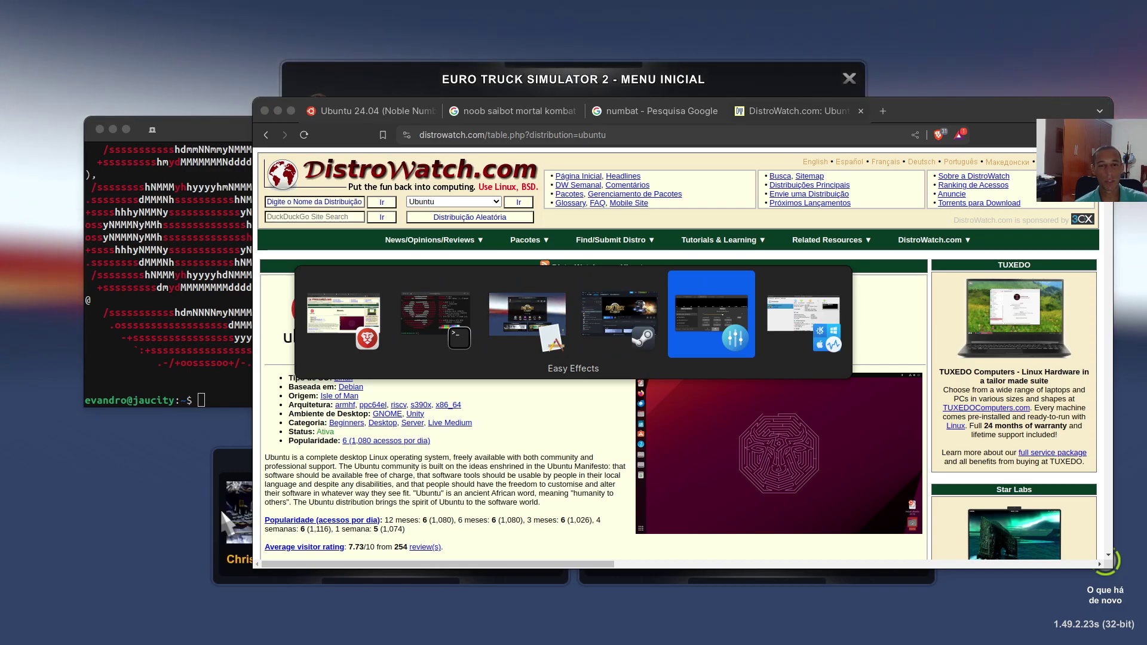
pyautogui.press('Return')
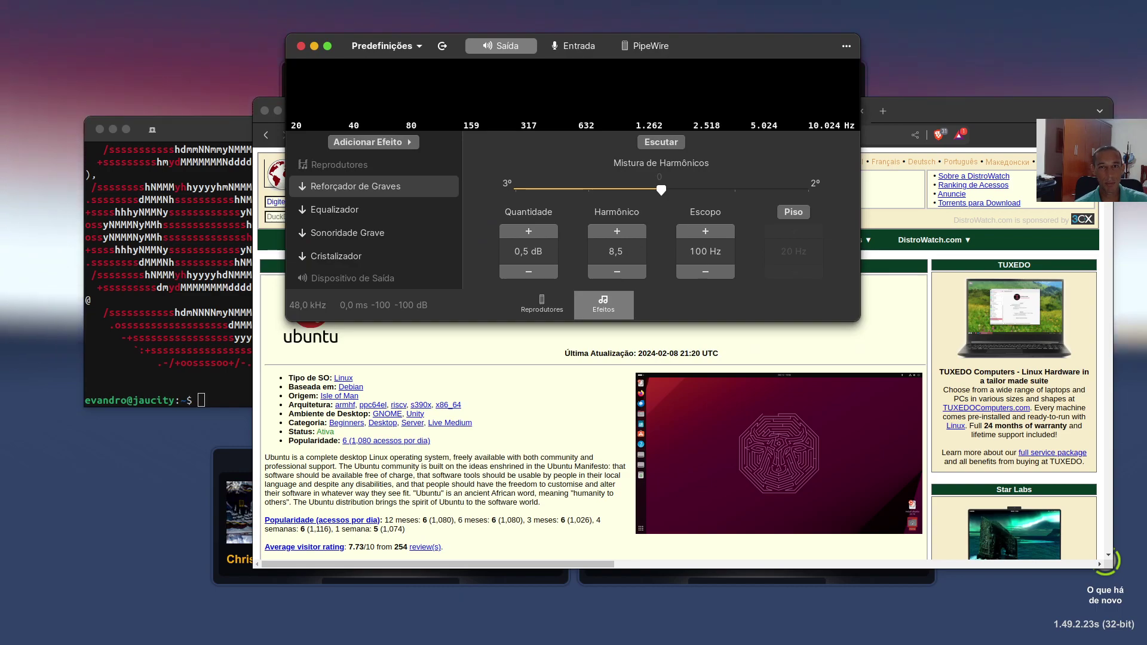
# - Return to Euro Truck Simulator 2 and exit the game, confirming with Sim, and minimise the Easy Effects window
pyautogui.hotkey('alt', 'Tab')
pyautogui.hotkey('alt', 'Tab')
pyautogui.hotkey('alt', 'Tab')
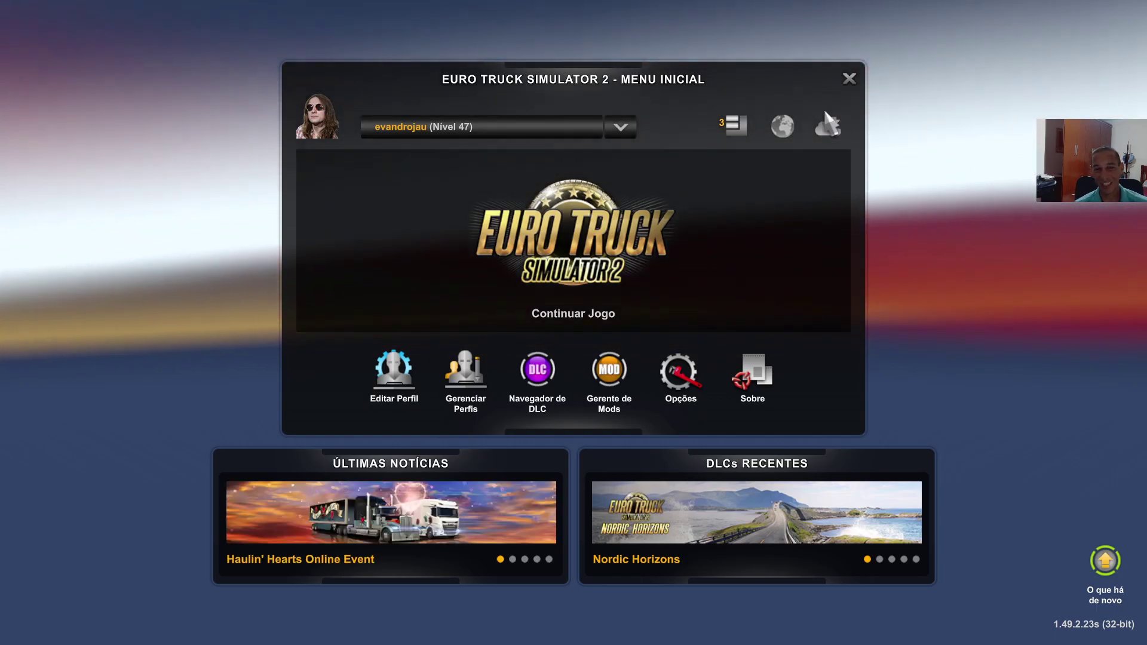
pyautogui.click(848, 79)
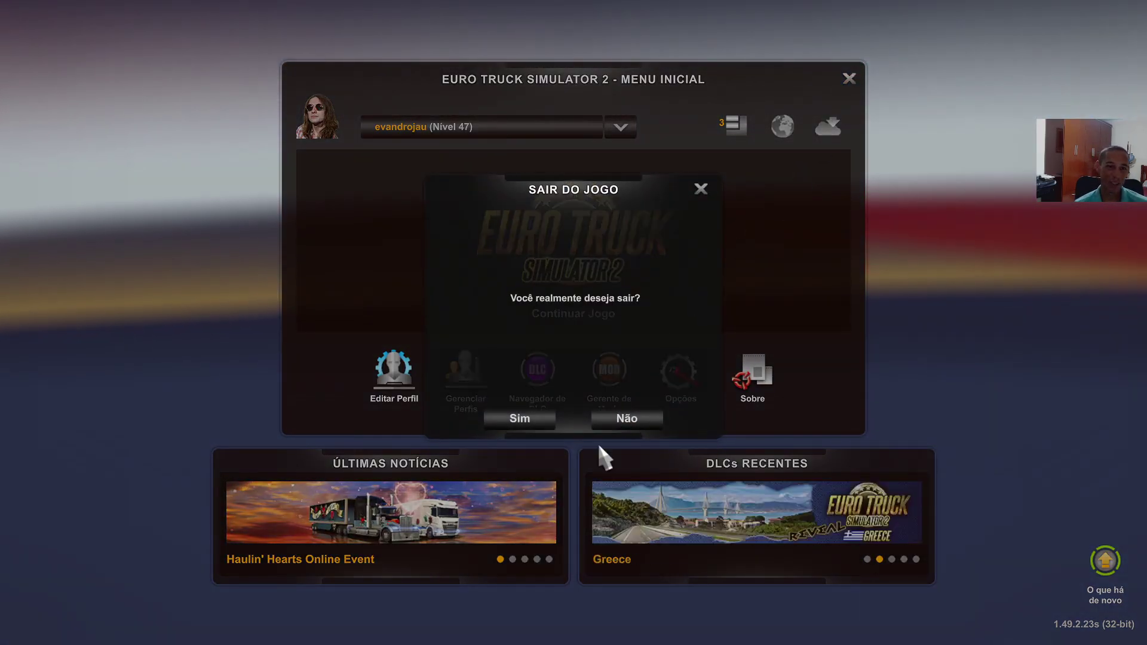
pyautogui.click(513, 417)
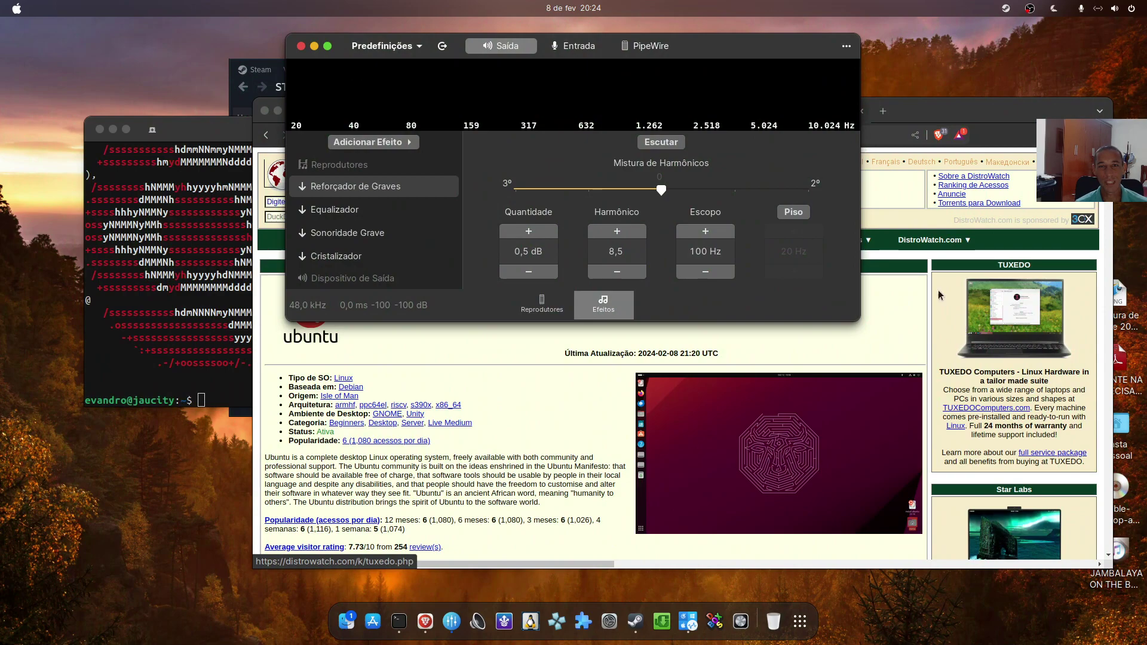
pyautogui.click(312, 49)
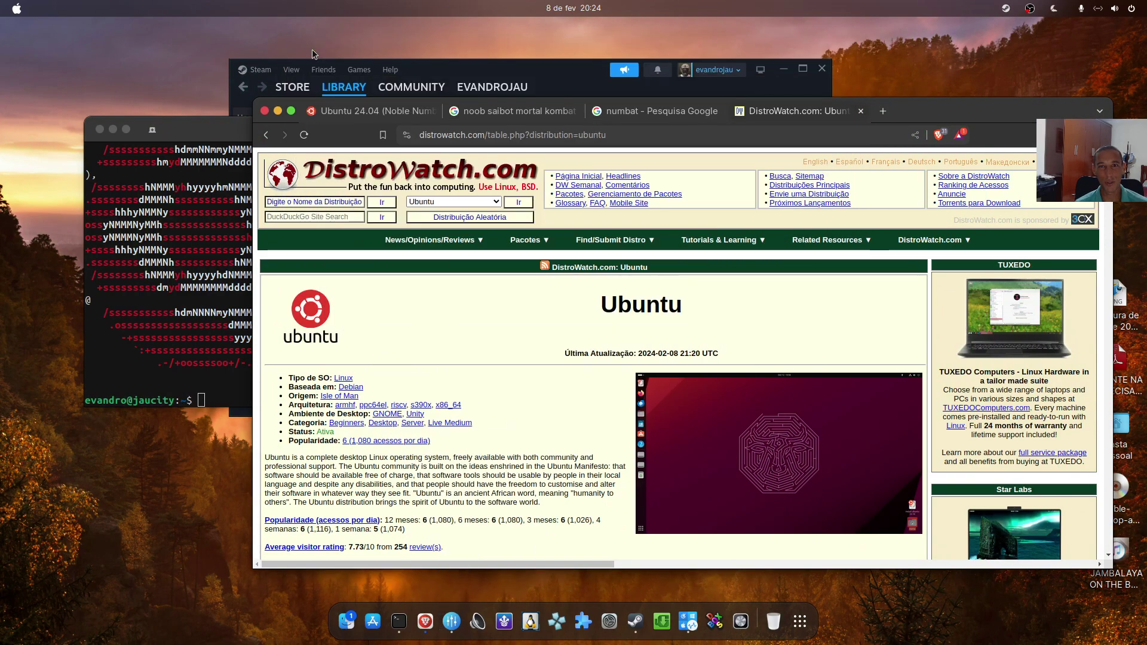